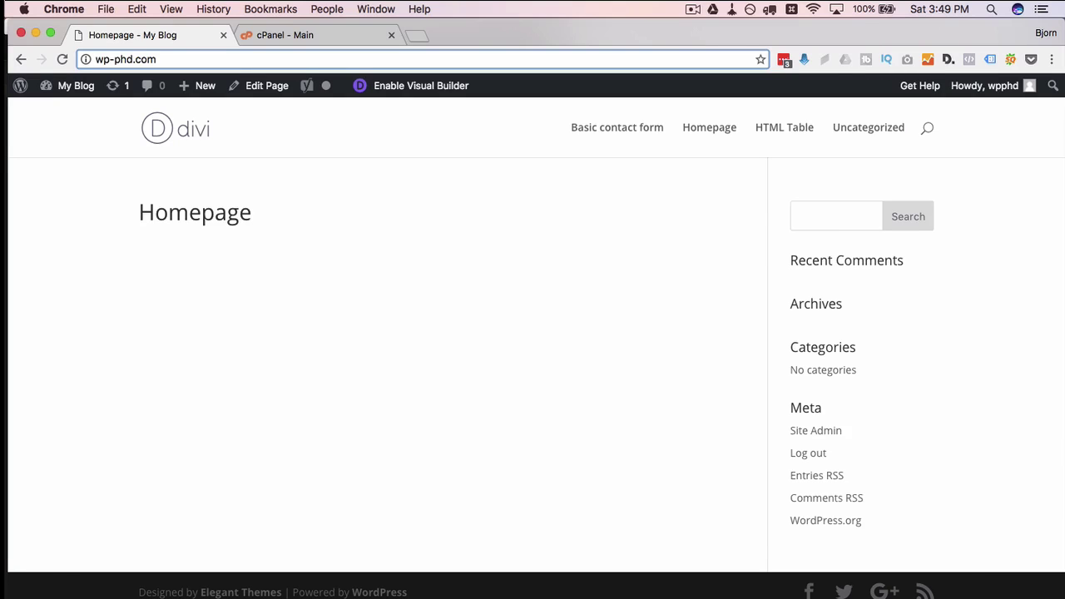
Try loading support.wp-phd.com, which fails with a DNS error, then return to the cPanel dashboard
text(suppo)
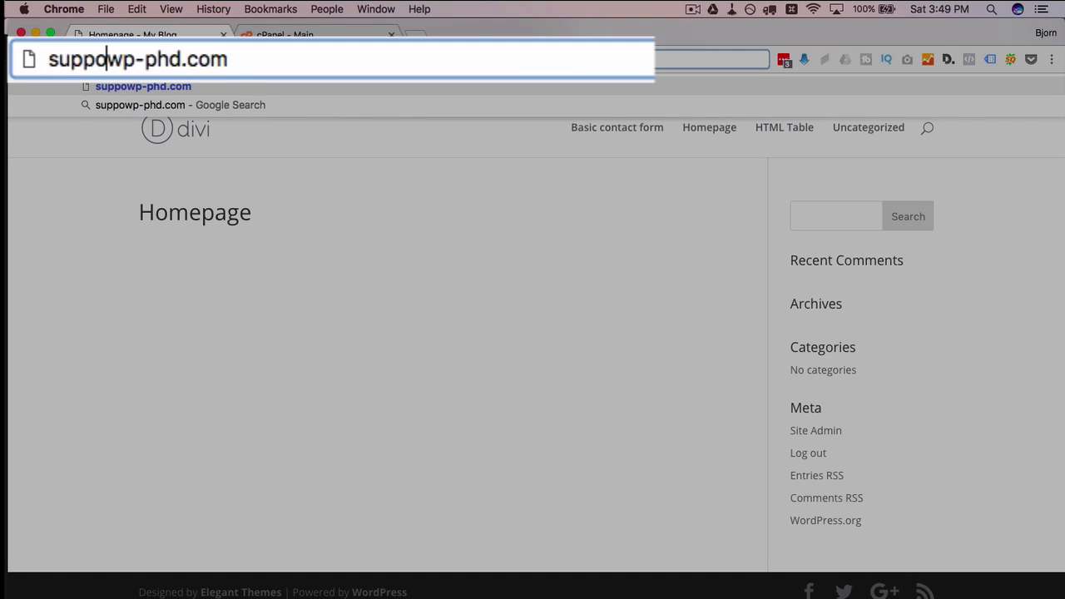
text(rt.)
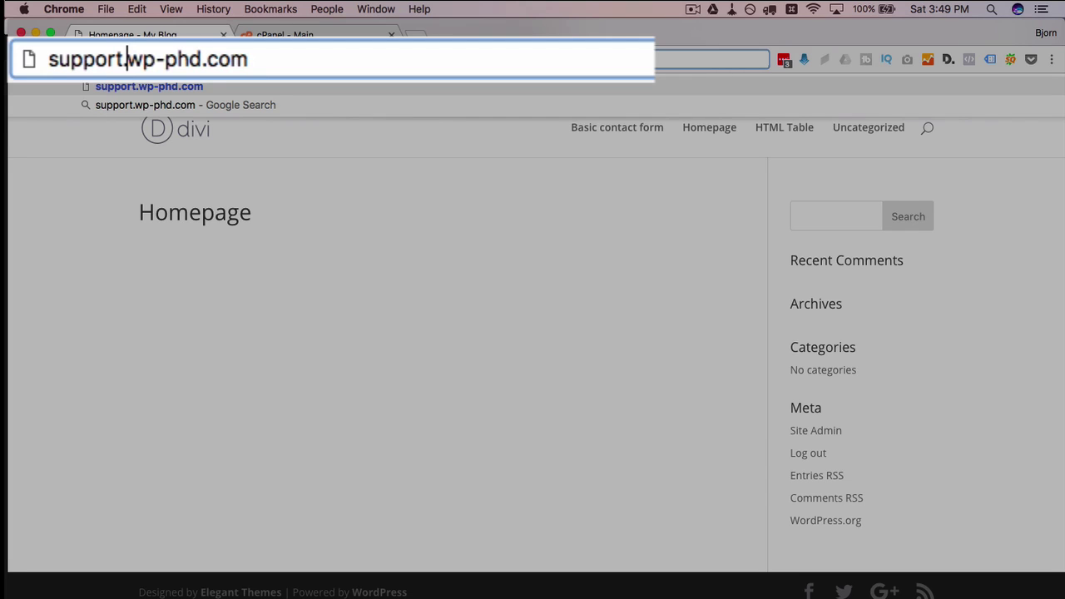
key(Return)
double_click(114, 59)
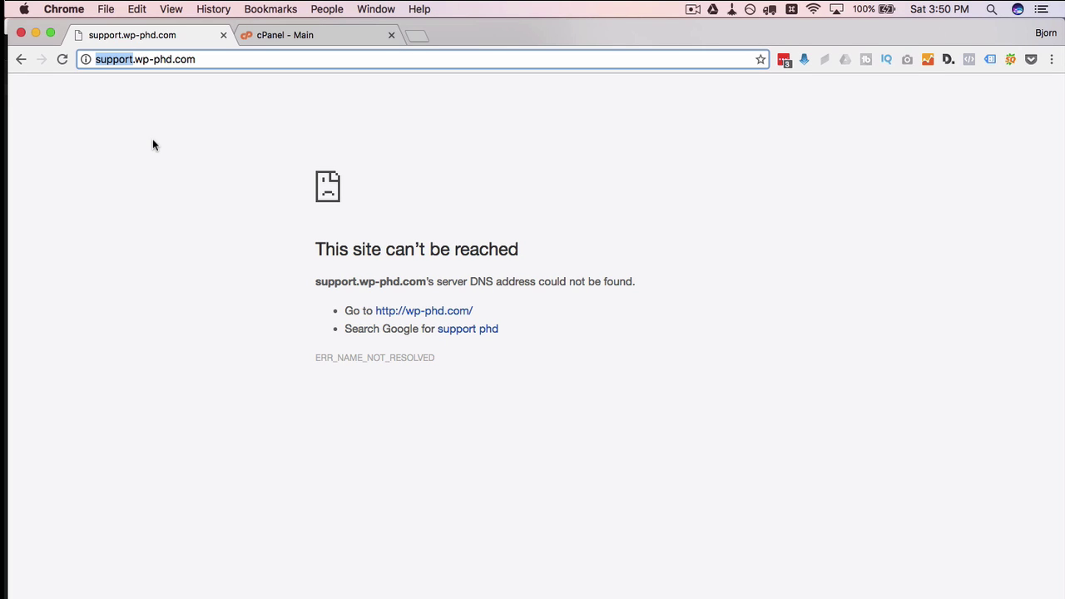
click(311, 145)
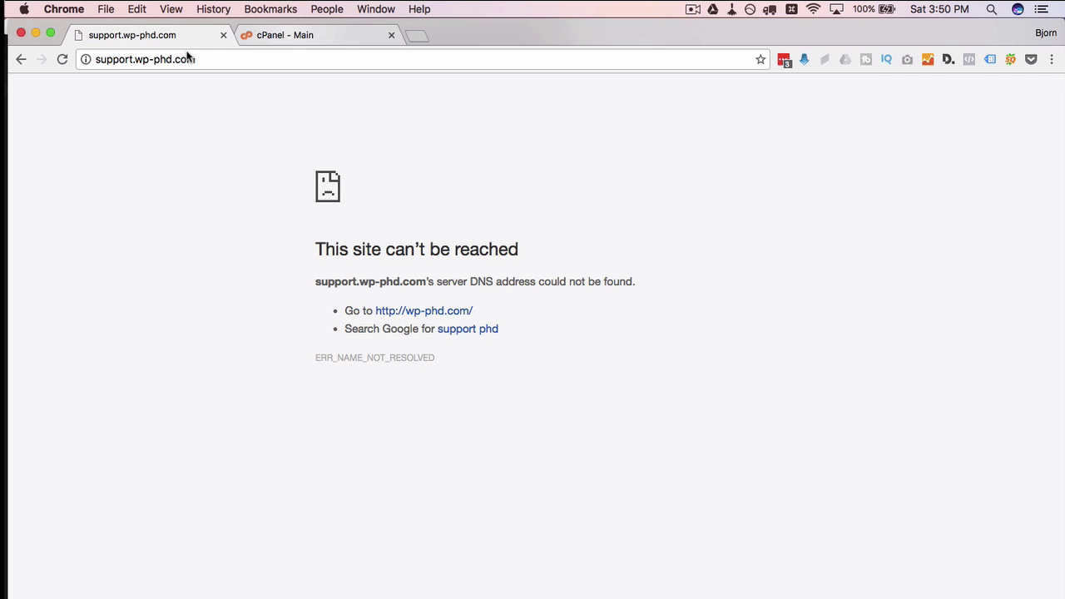
click(307, 37)
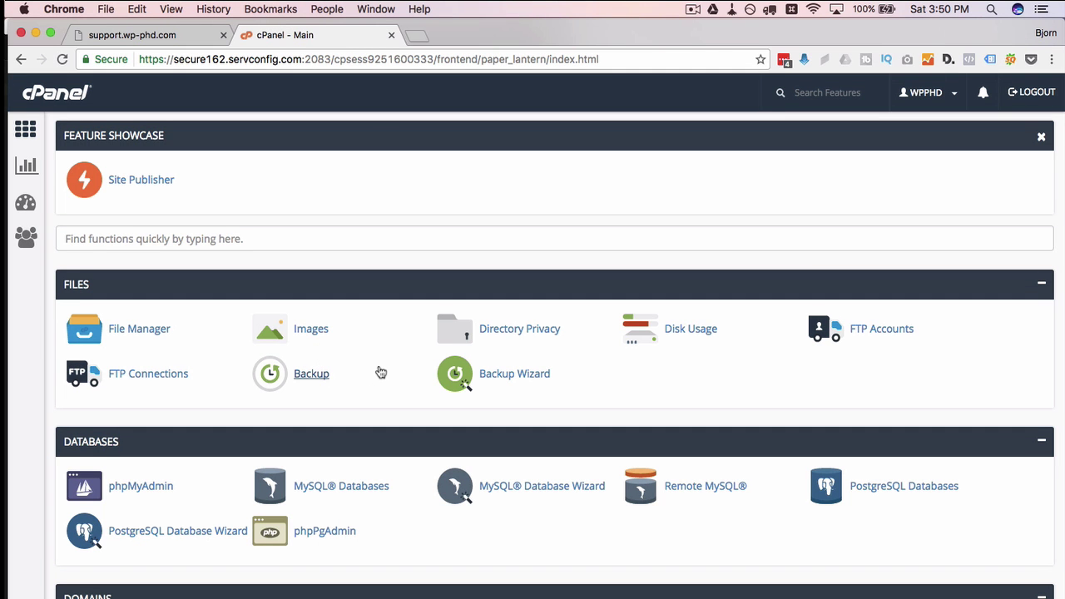
Enter subdomain 'support' on wp-phd.com so the document root fills in as public_html/support
scroll(380, 372, down, 10)
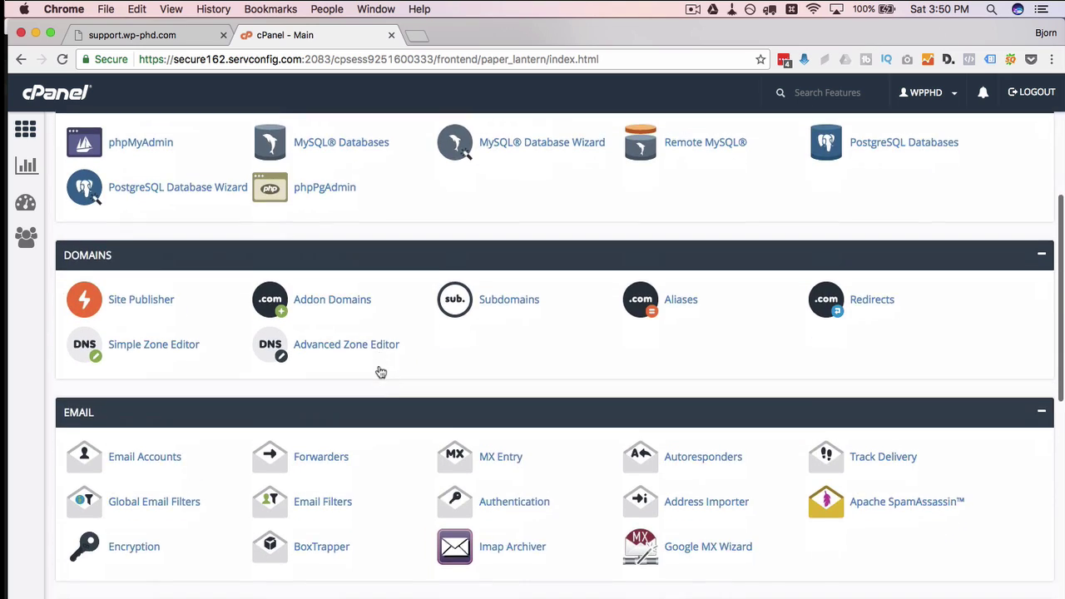
scroll(381, 372, down, 1)
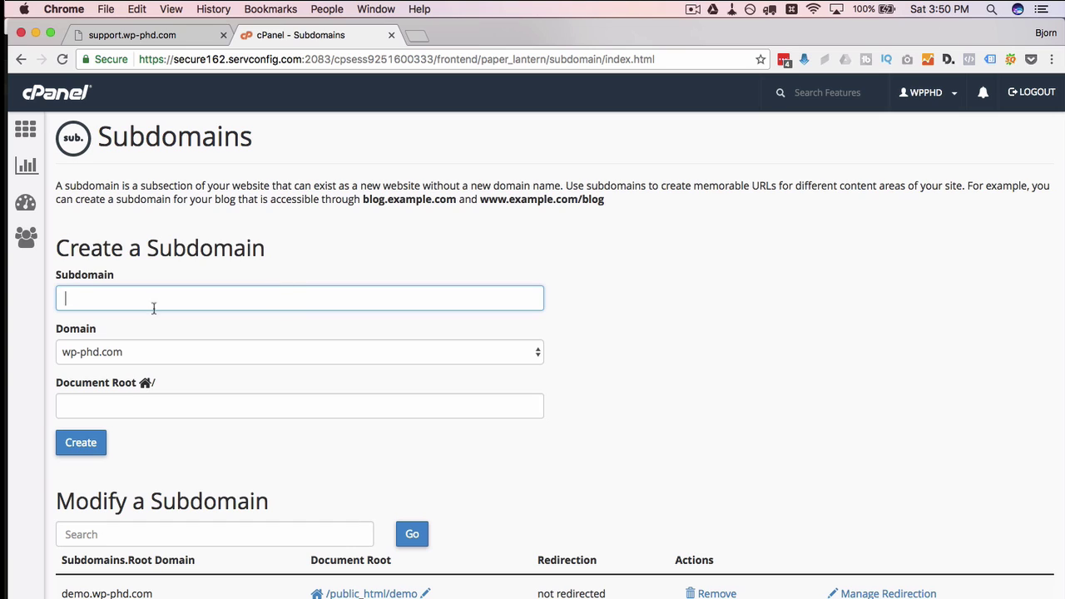
text(suppo)
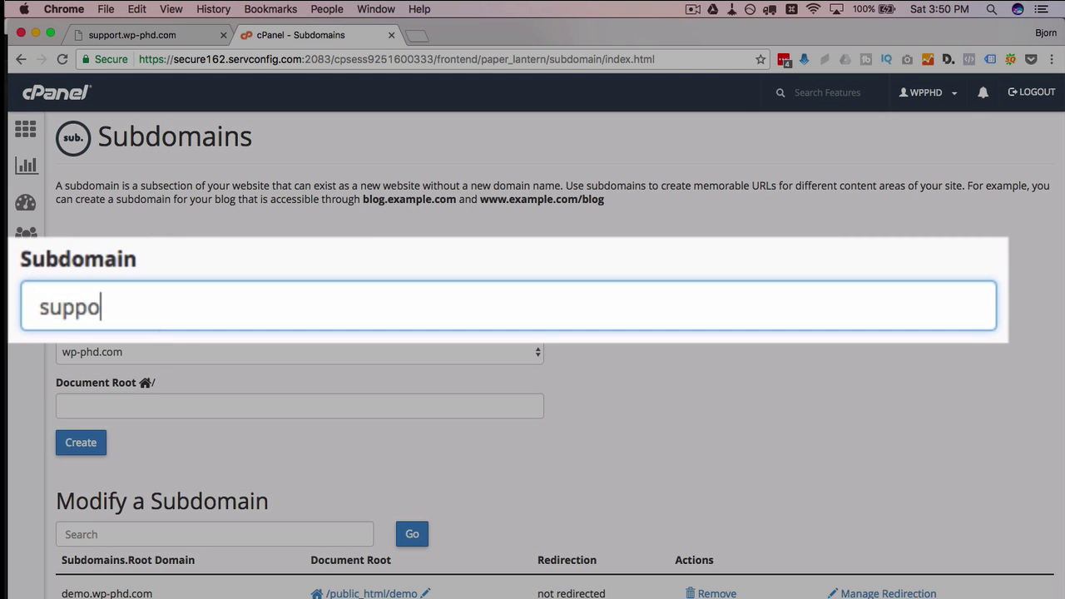
text(rt)
scroll(52, 291, down, 1)
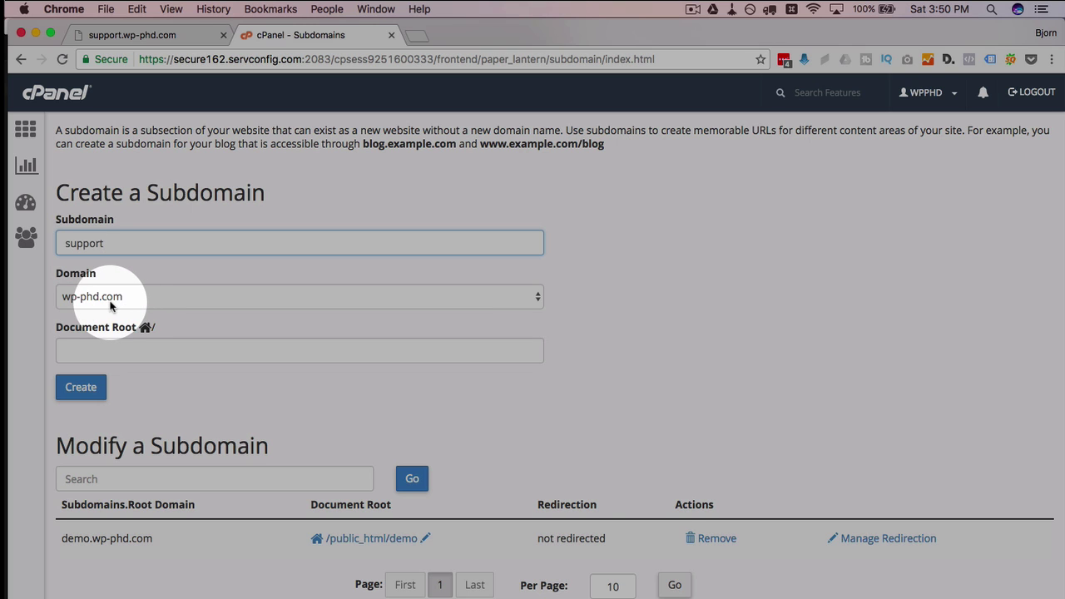
key(Tab)
key(Tab)
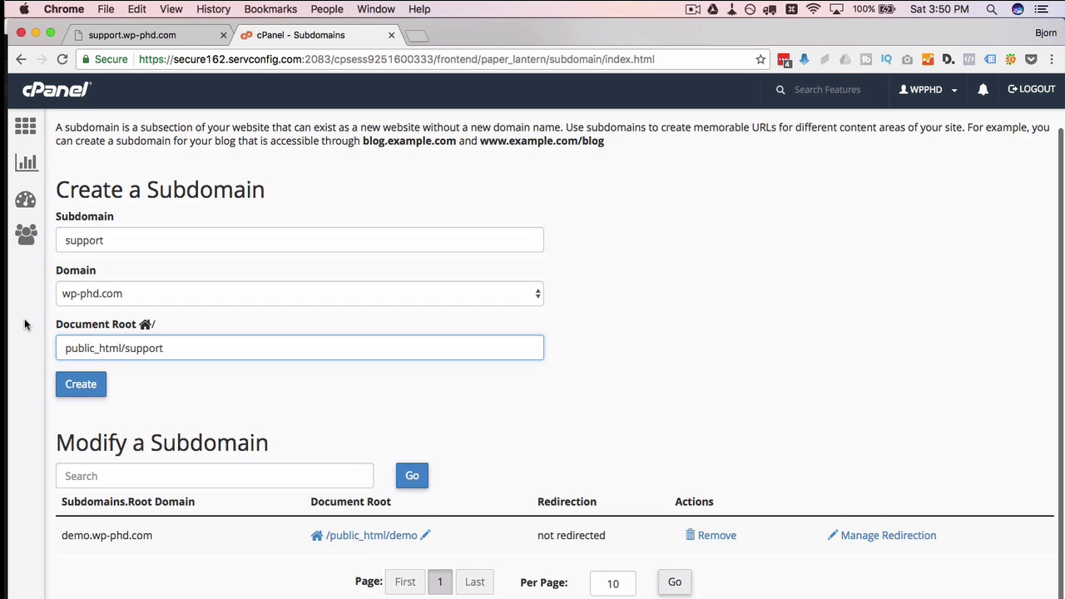
click(103, 243)
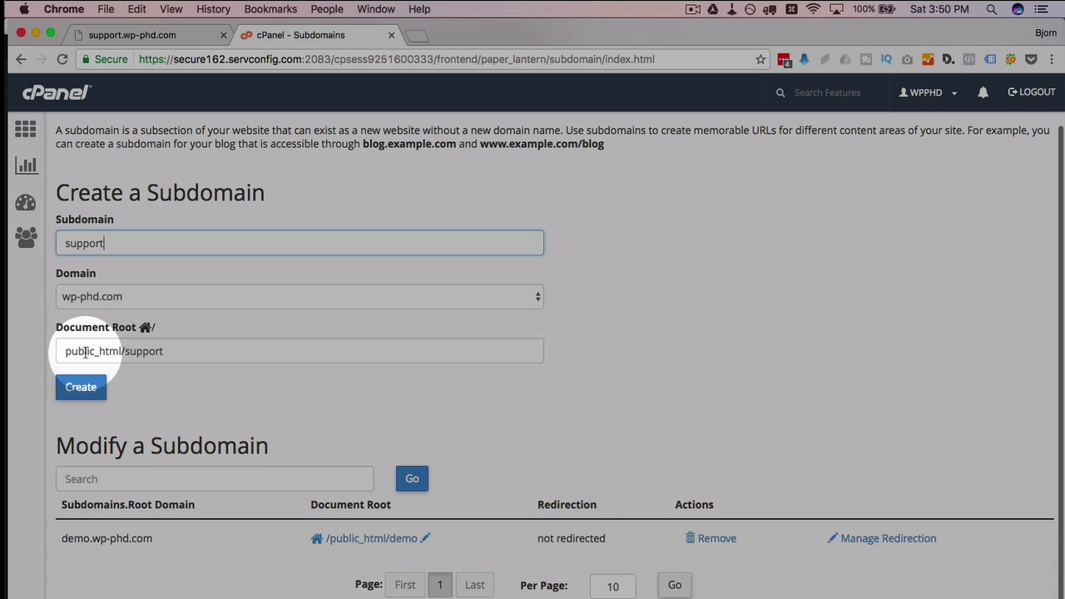
drag(171, 352, 25, 349)
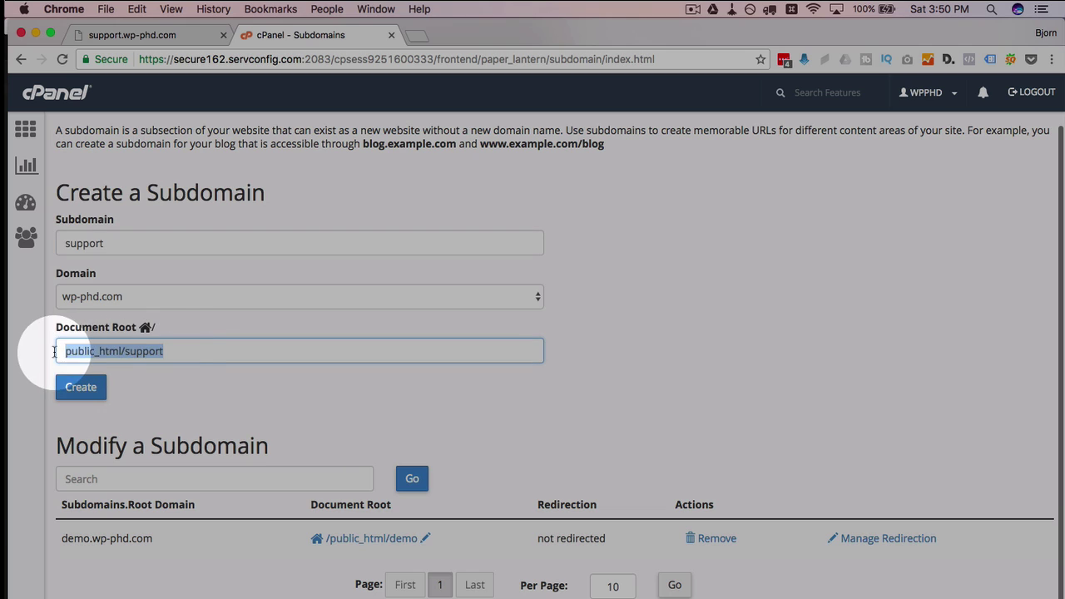
click(171, 349)
double_click(156, 351)
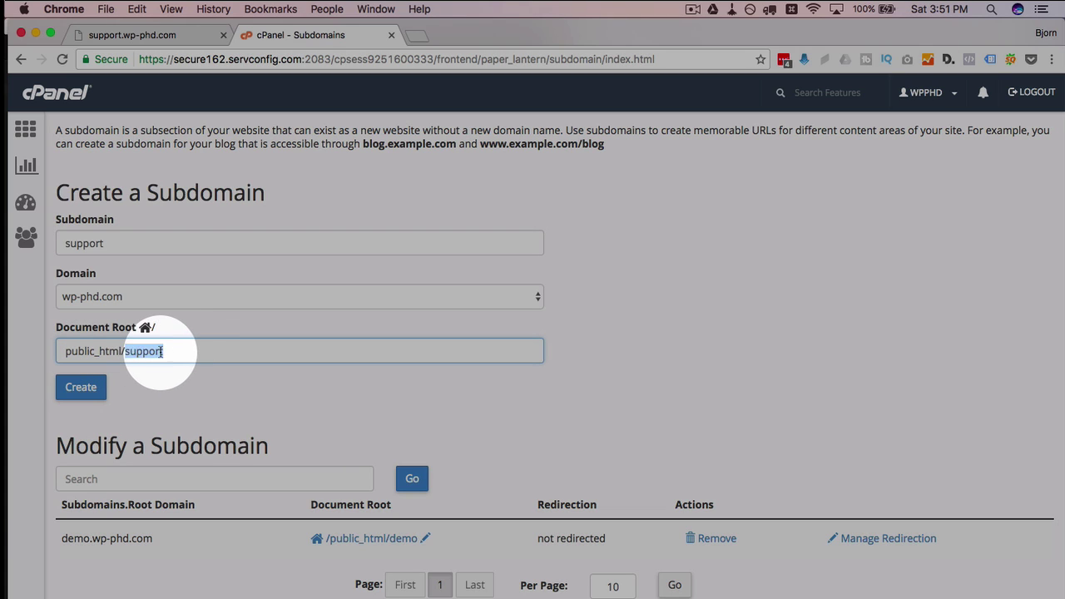
click(133, 351)
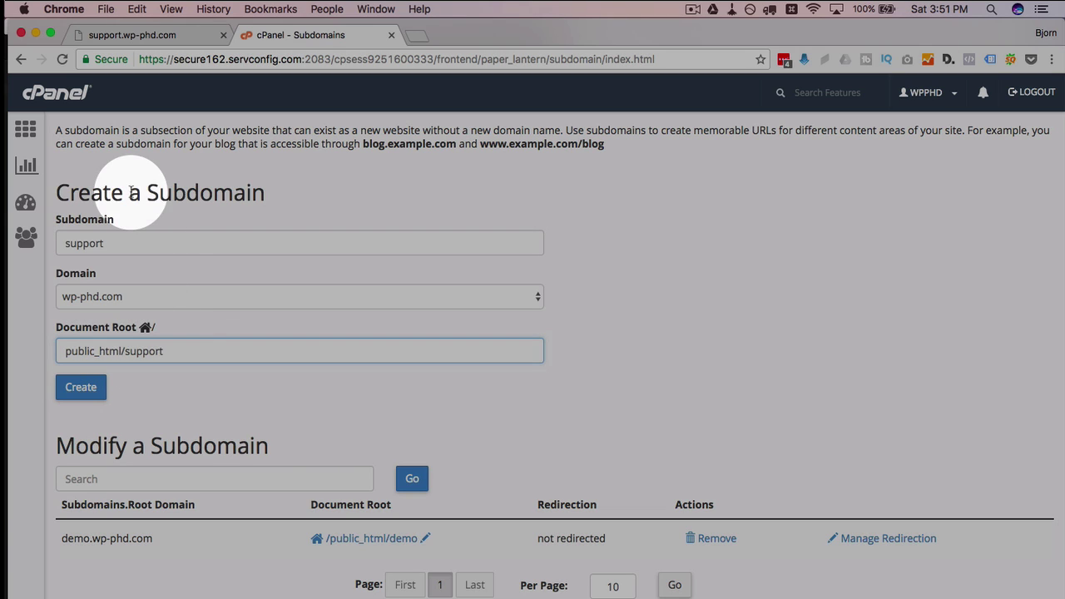
super+click(34, 135)
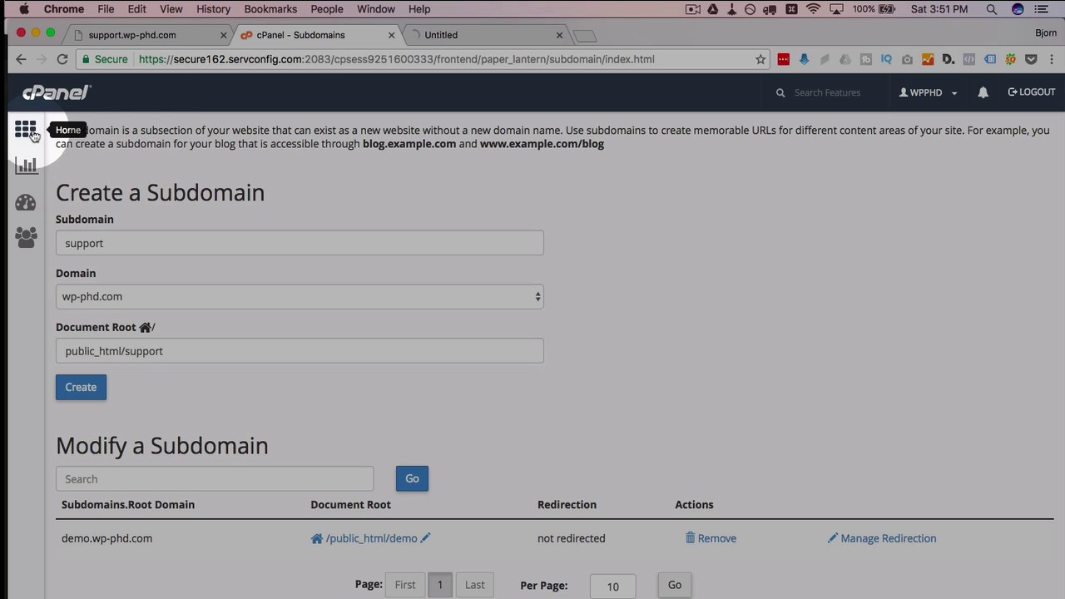
Open File Manager in its own tab on public_html and look over the demo folder and WordPress files
click(440, 35)
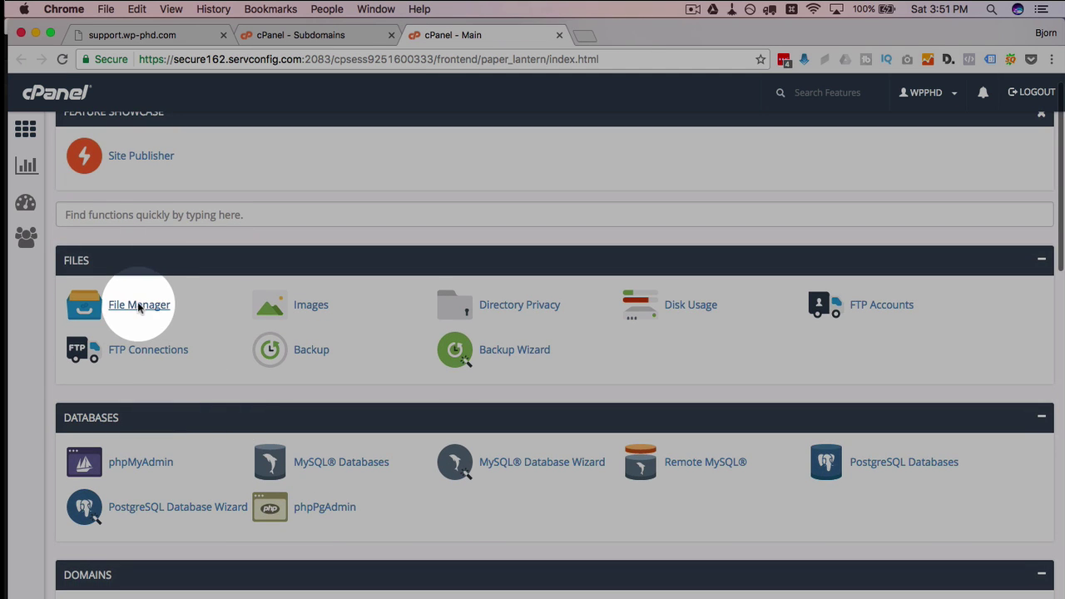
click(138, 305)
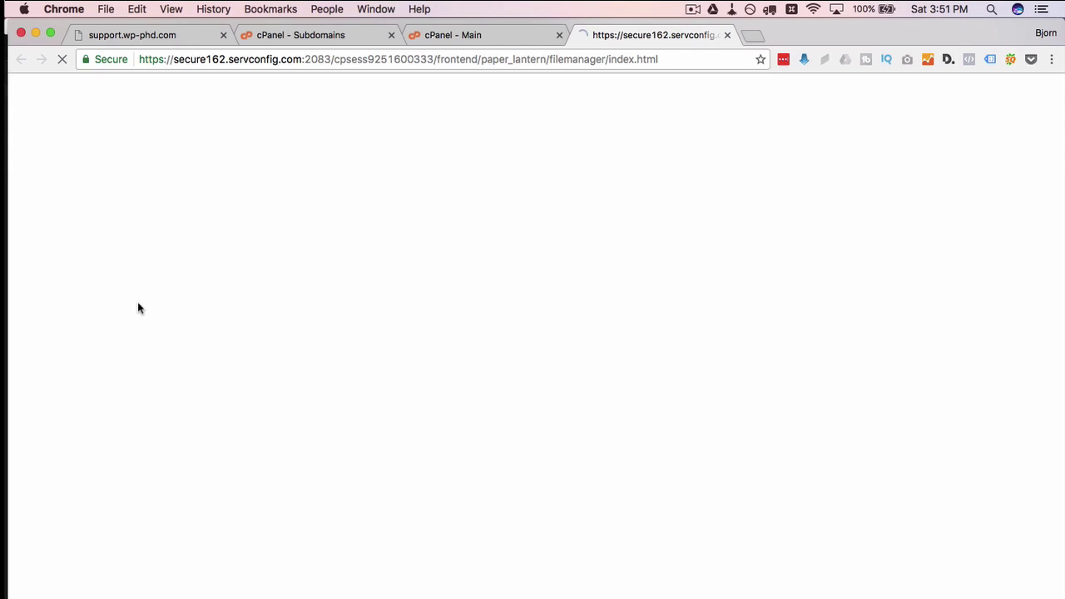
click(559, 35)
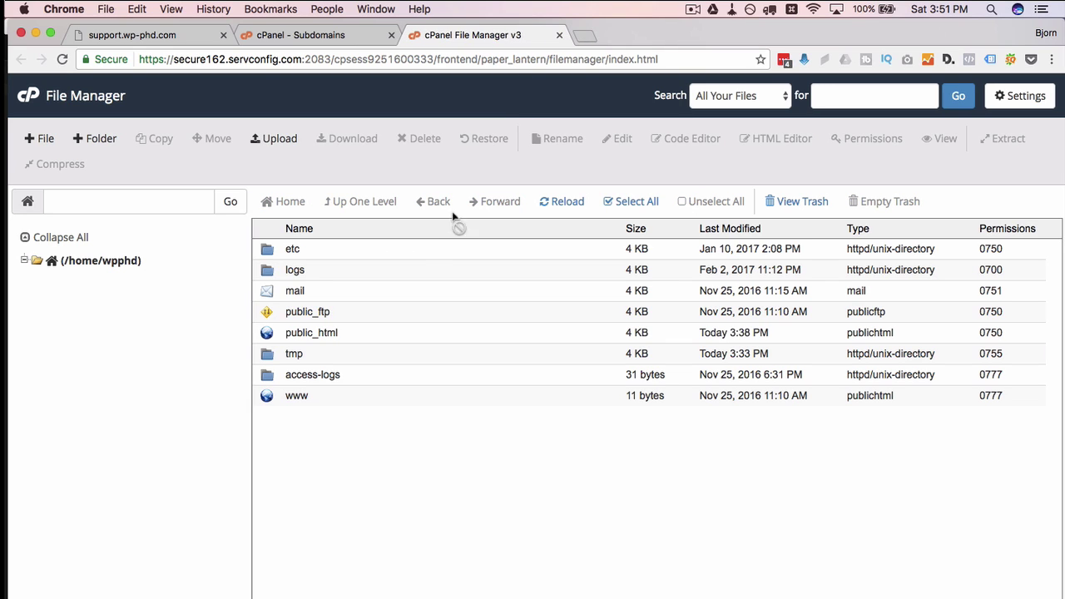
double_click(345, 332)
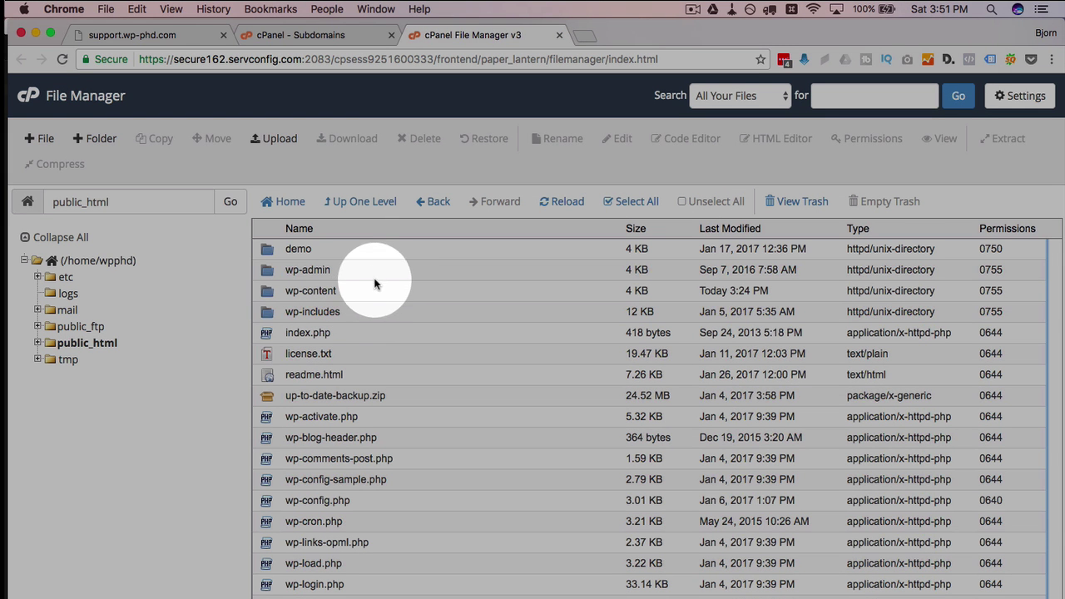
click(348, 251)
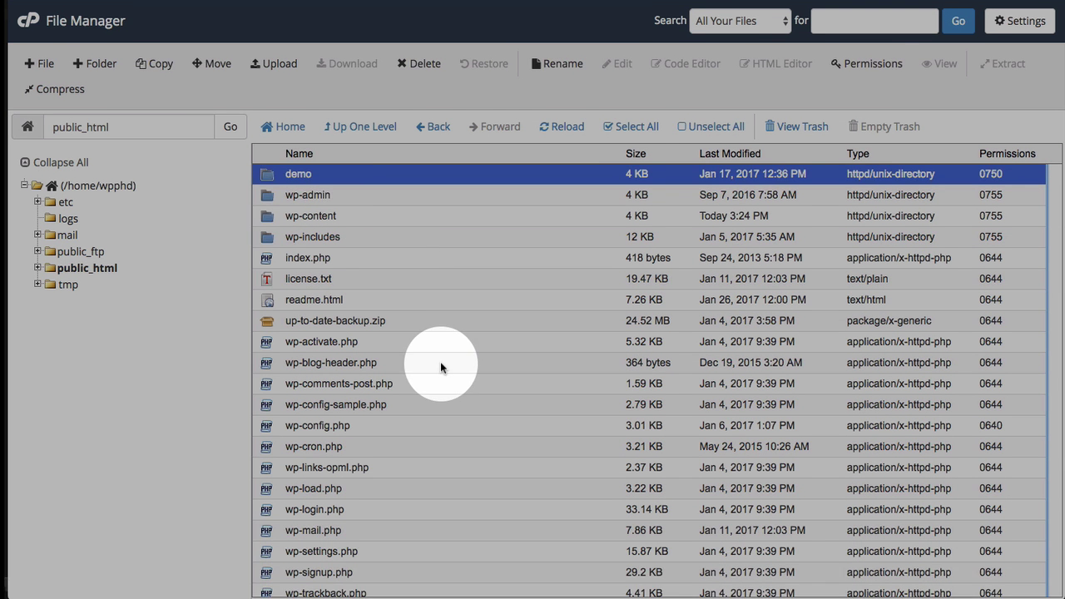
scroll(440, 361, down, 1)
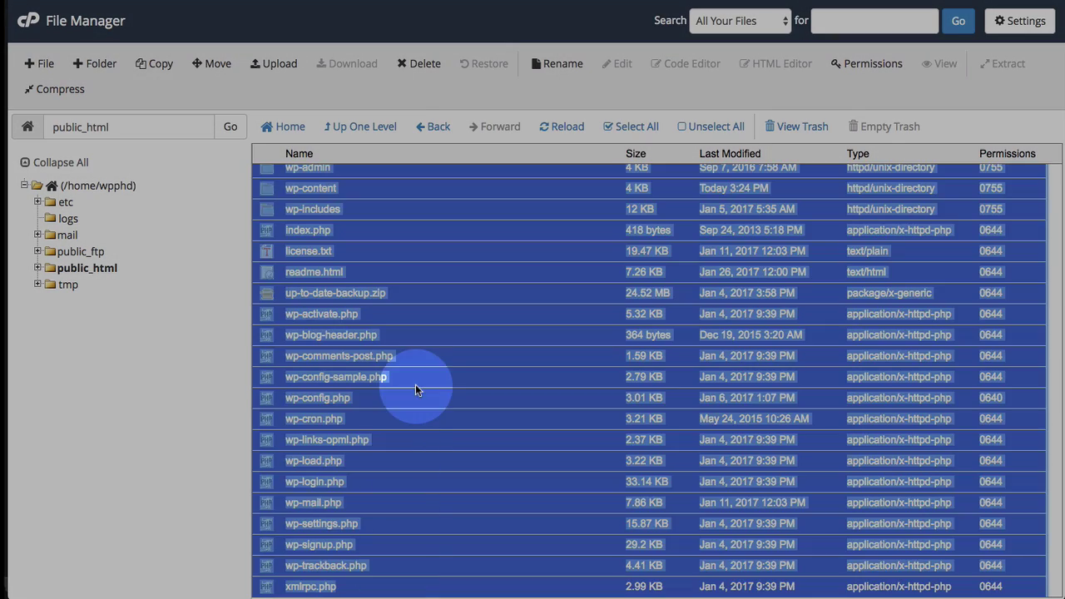
click(416, 384)
drag(416, 384, 392, 177)
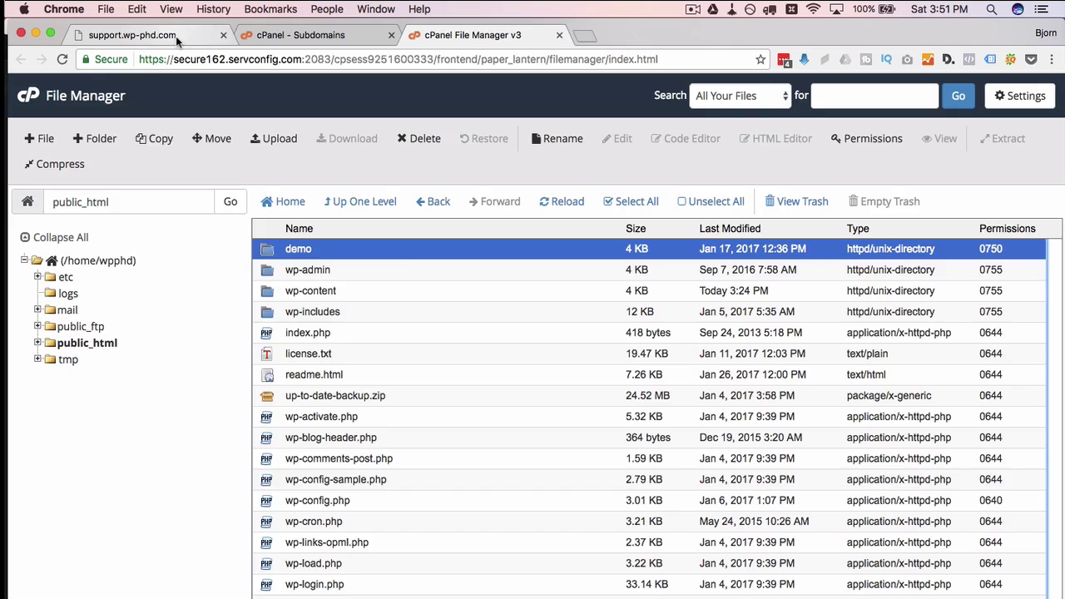
Compare the form's public_html/support document root with the File Manager listing, ending back on the subdomain form
click(175, 35)
click(283, 44)
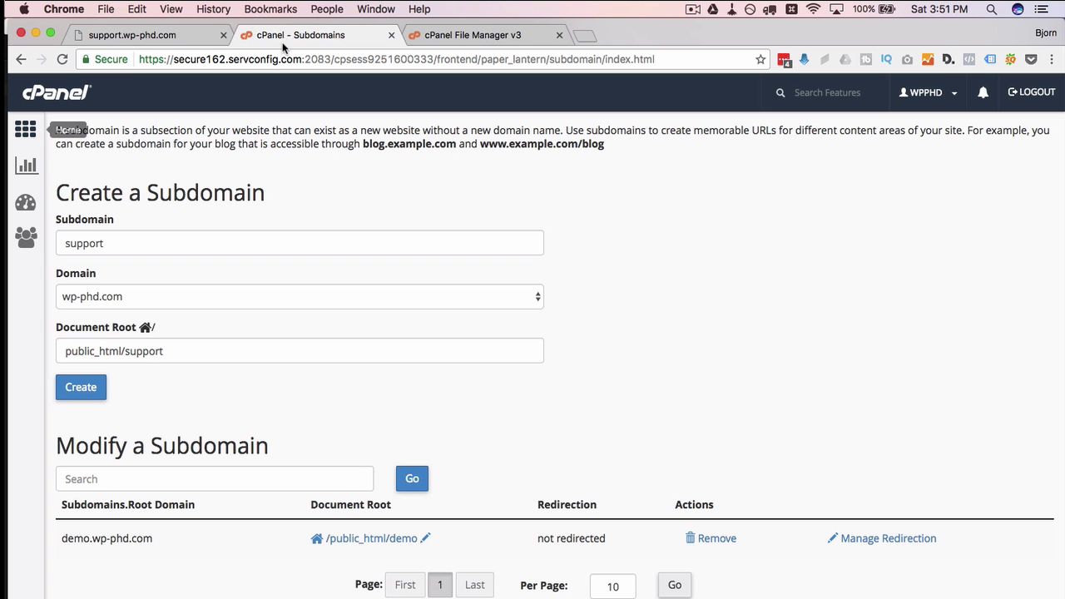
double_click(145, 350)
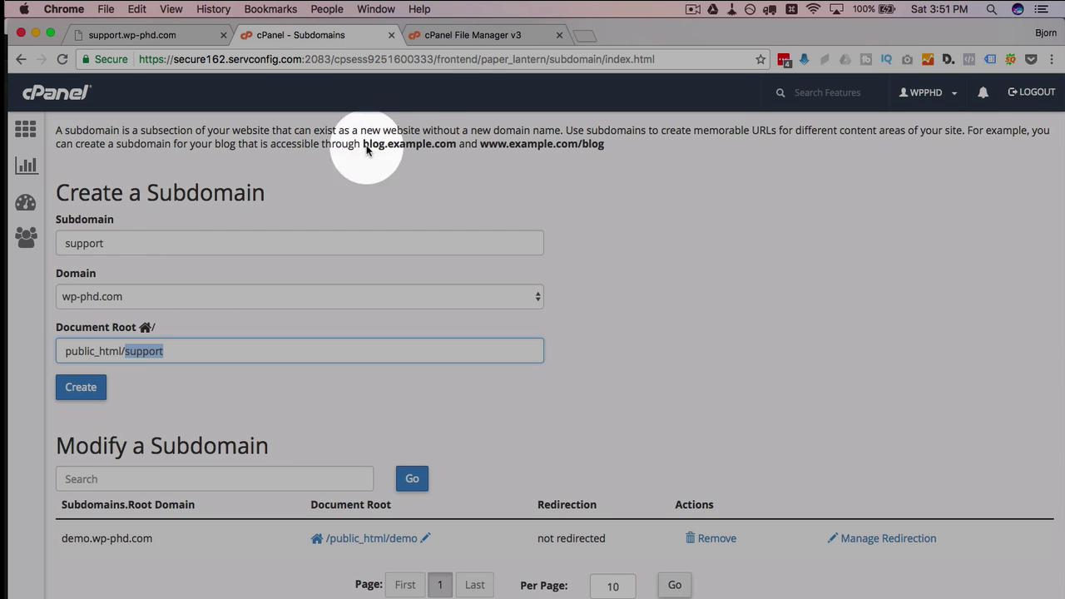
click(449, 36)
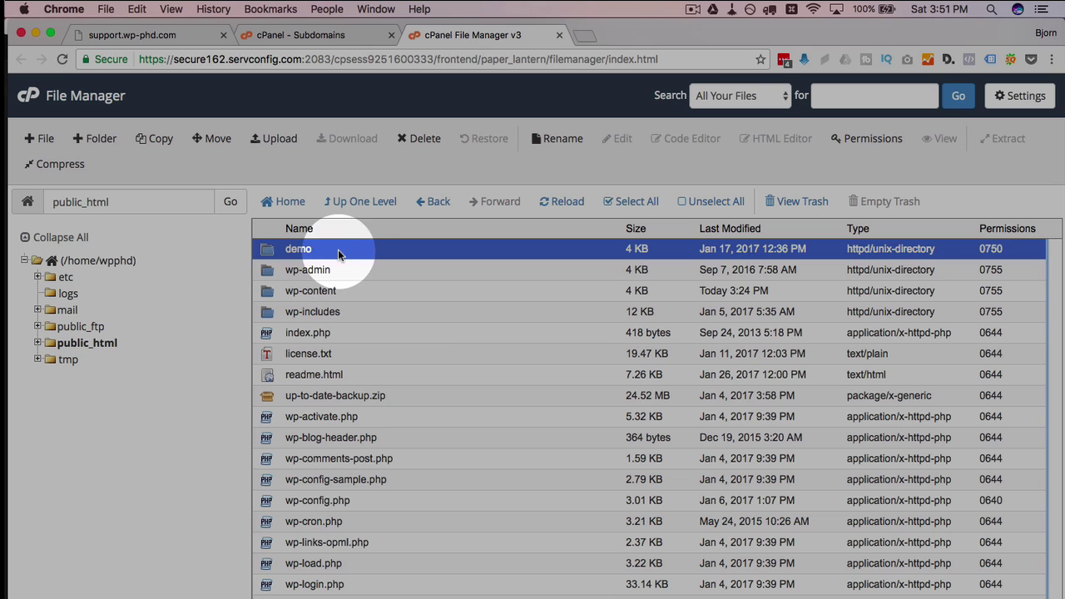
click(367, 362)
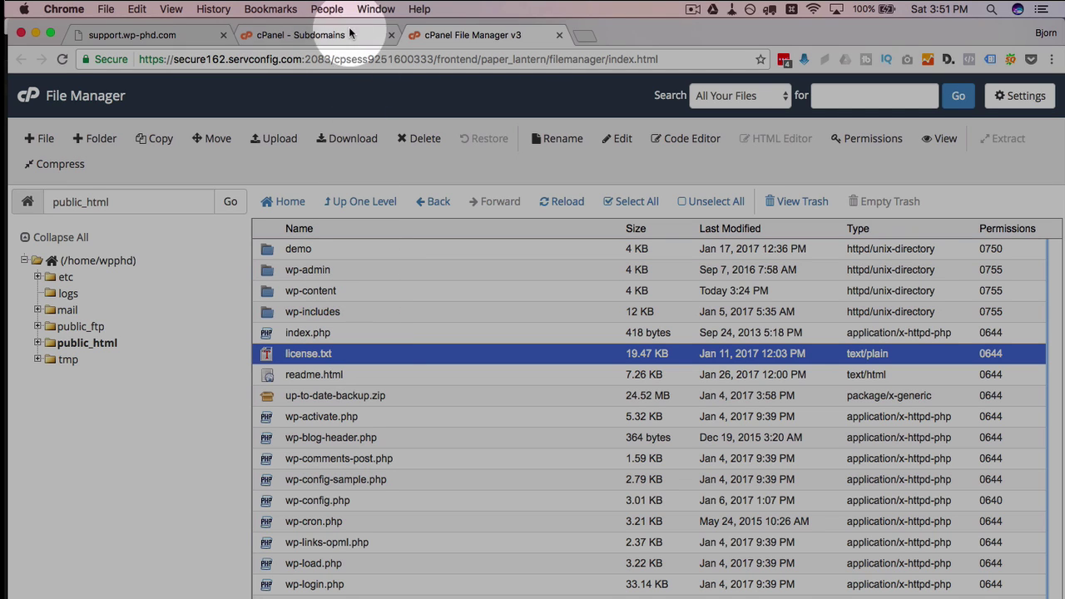
click(304, 35)
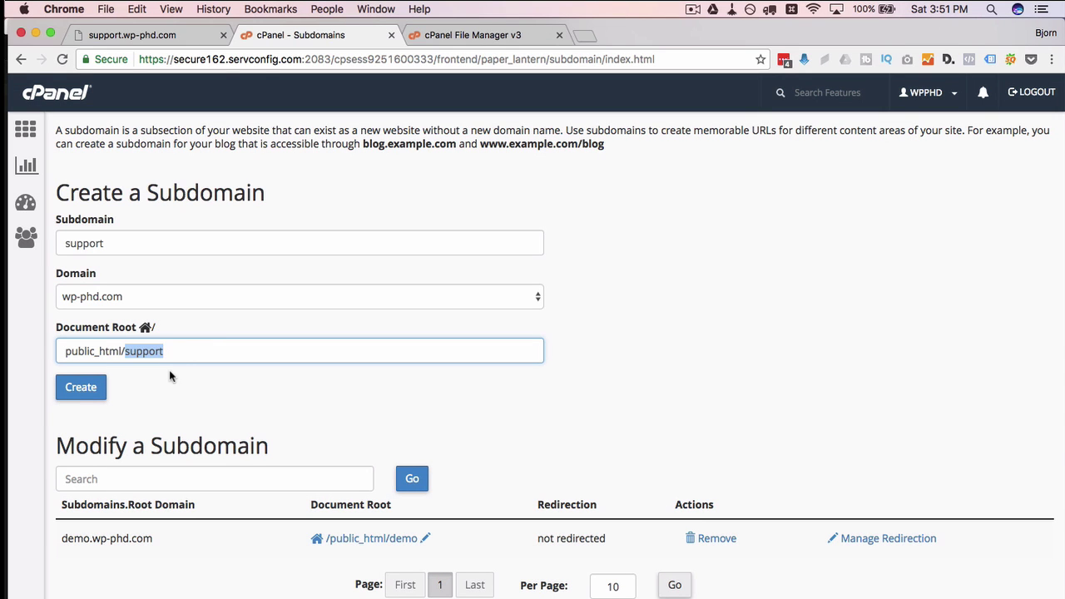
Create the support subdomain and reload support.wp-phd.com to see the empty 'Index of /' page
click(82, 389)
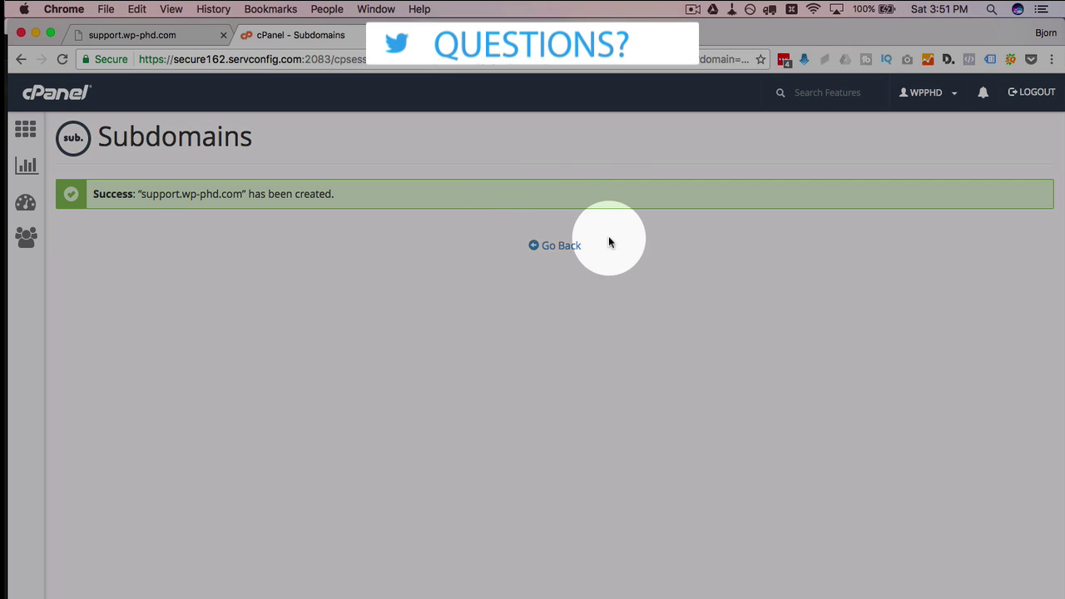
click(573, 248)
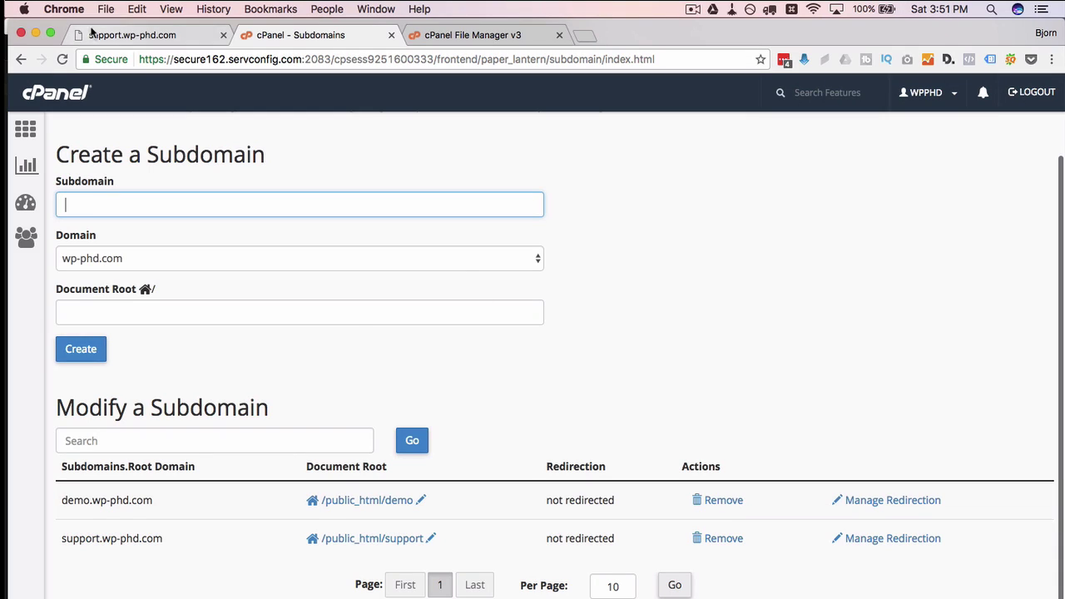
click(107, 35)
click(62, 59)
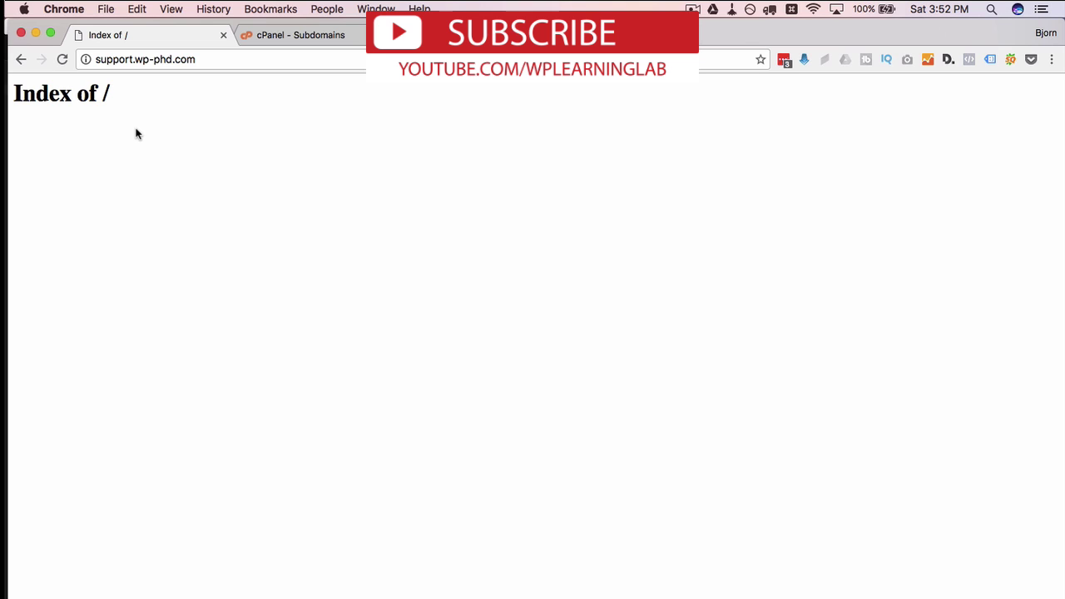
key(ctrl+Tab)
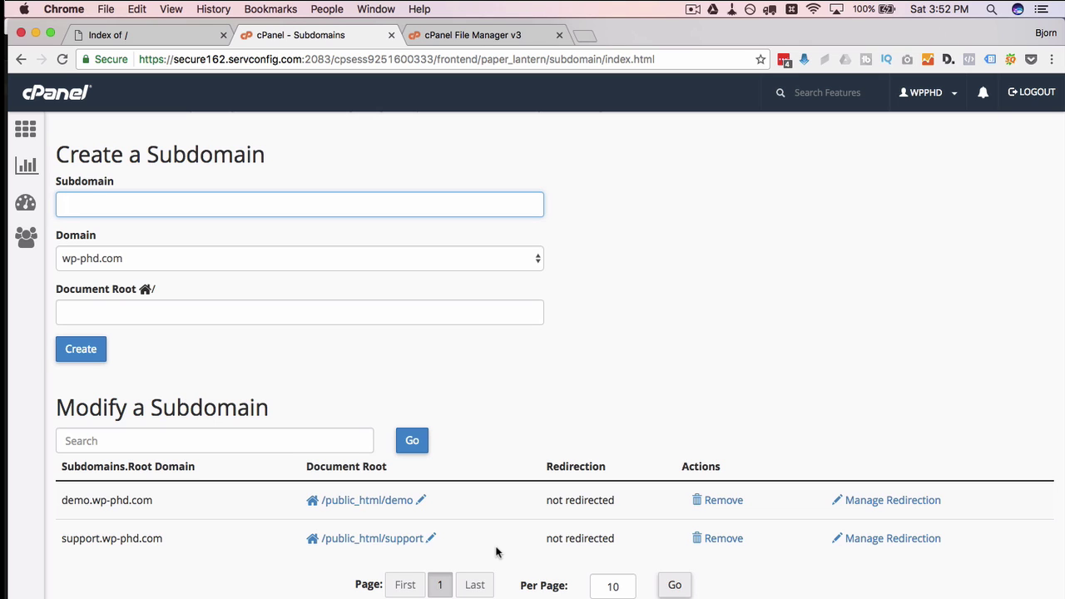
click(846, 541)
Refresh File Manager and open the new, empty support folder inside public_html
click(484, 38)
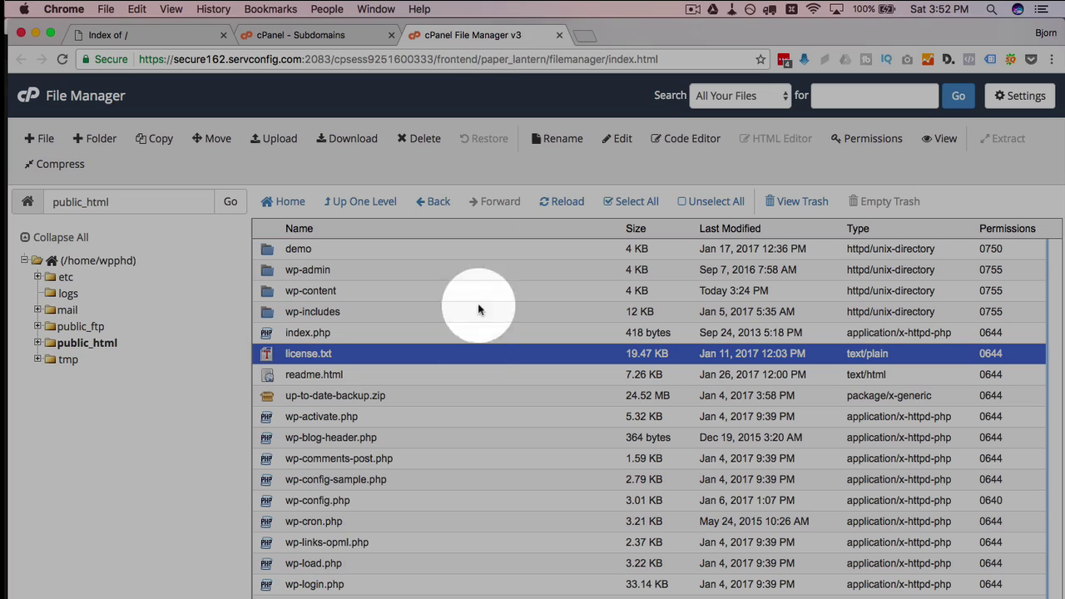
click(566, 201)
click(272, 274)
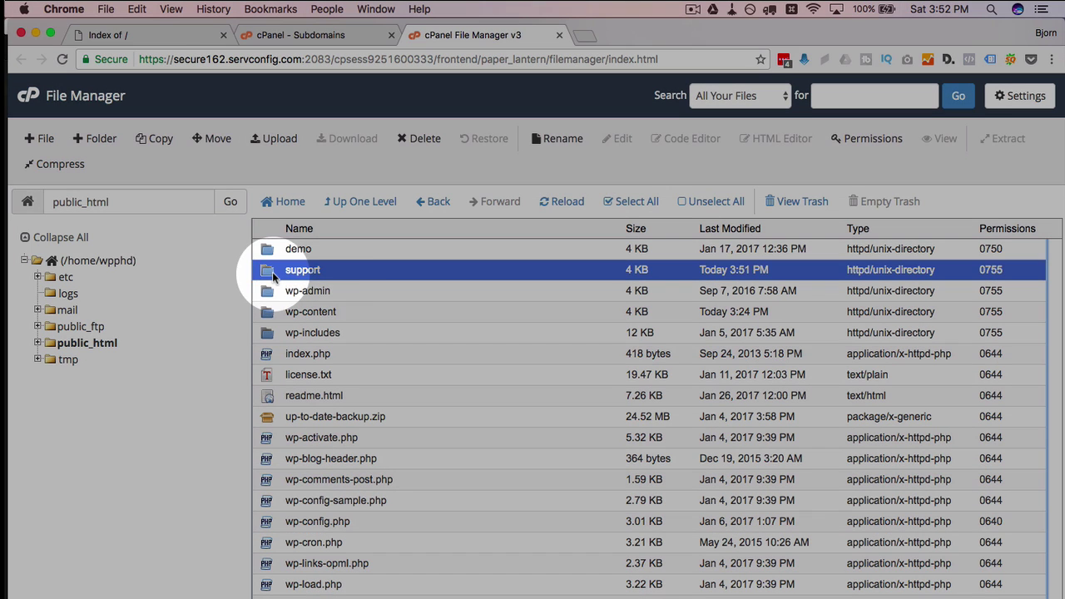
double_click(348, 279)
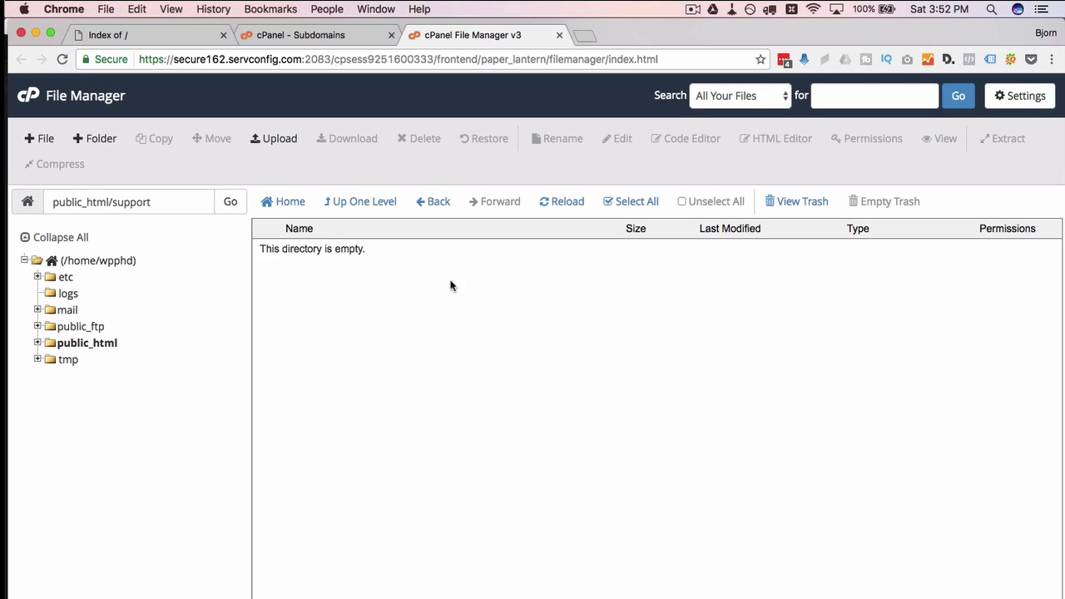
Download the WordPress 4.7.2 zip from wordpress.org, then go back to File Manager
click(586, 33)
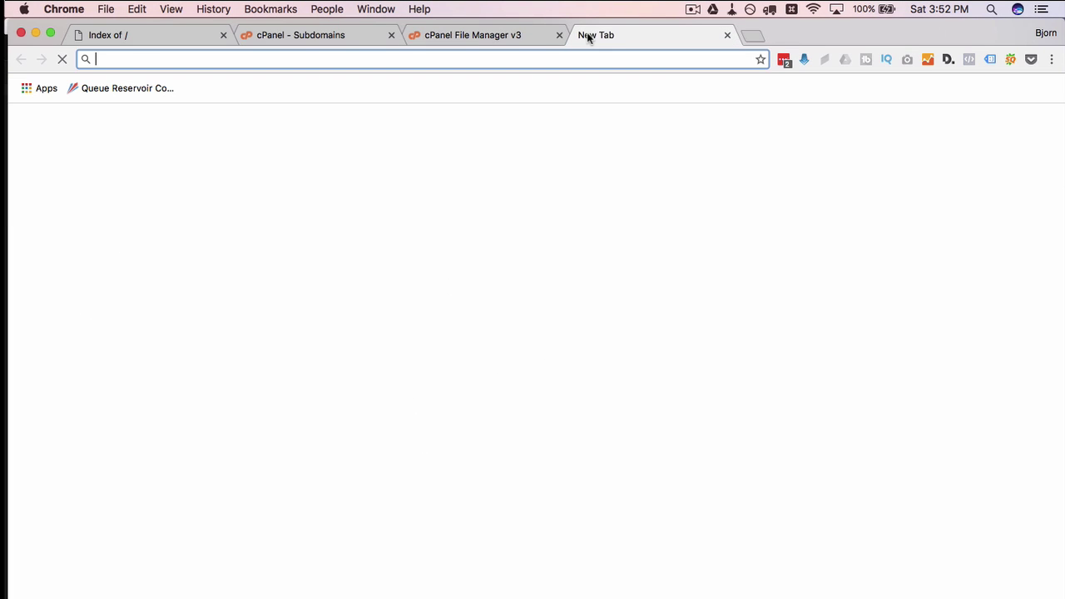
text(wordp)
key(Return)
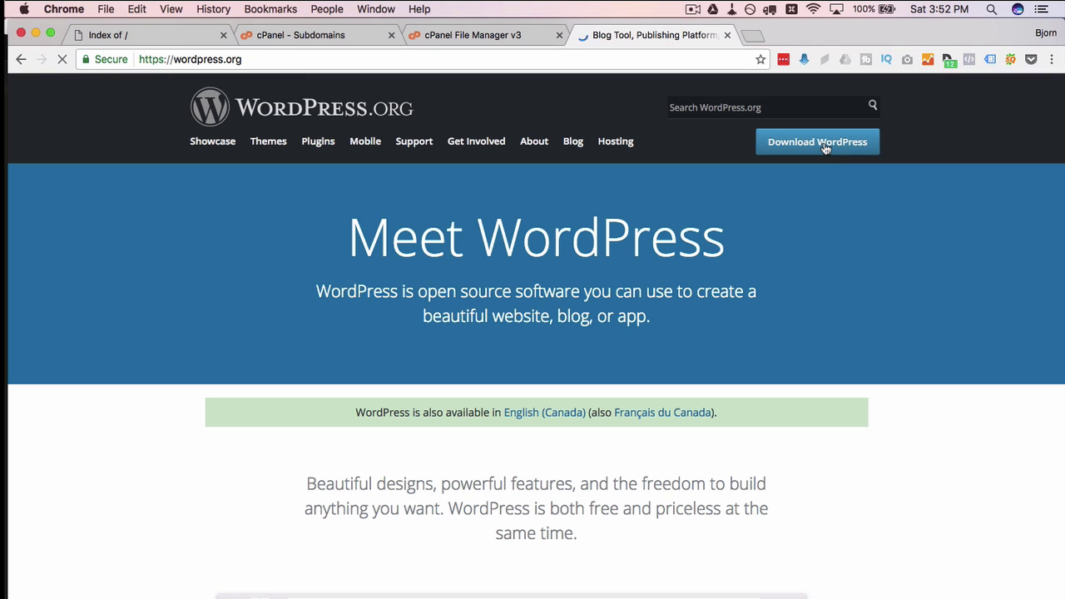
click(825, 141)
click(799, 286)
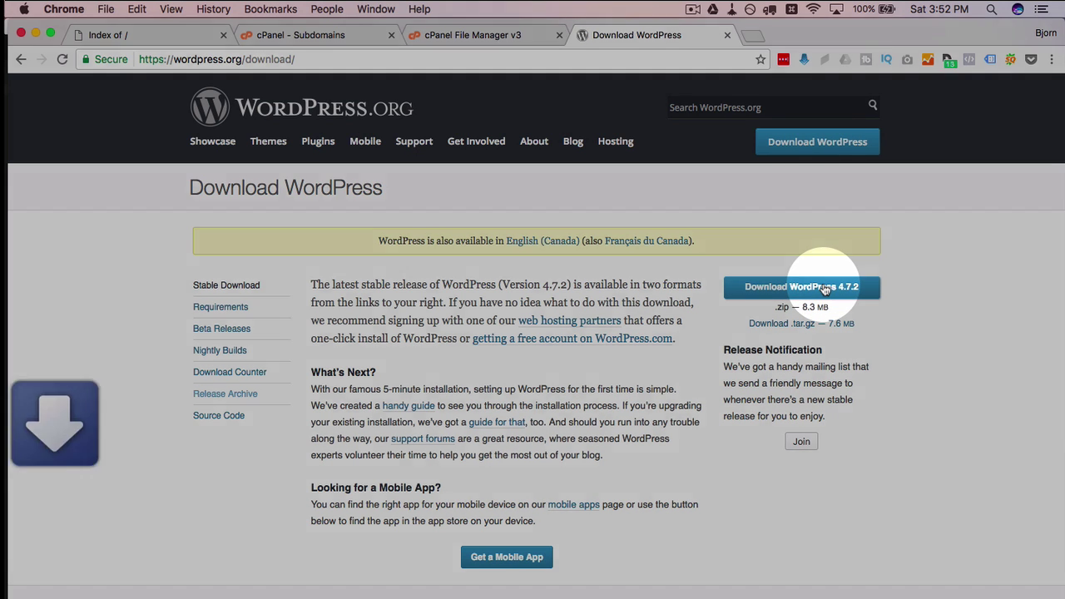
click(473, 35)
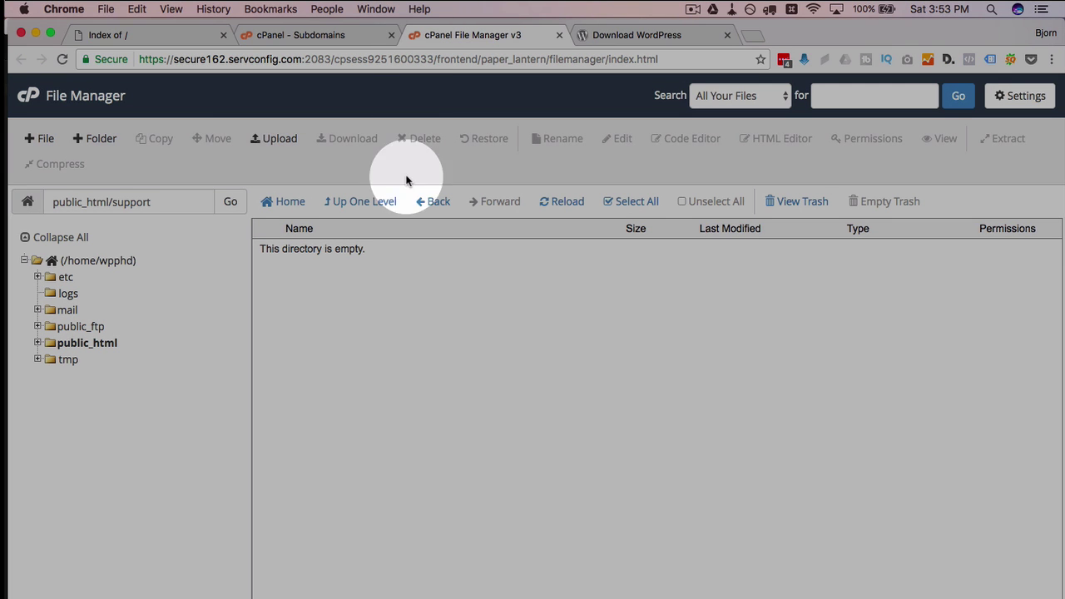
Upload wordpress-4.7.2 (2).zip into public_html/support and refresh the listing to show it
click(274, 142)
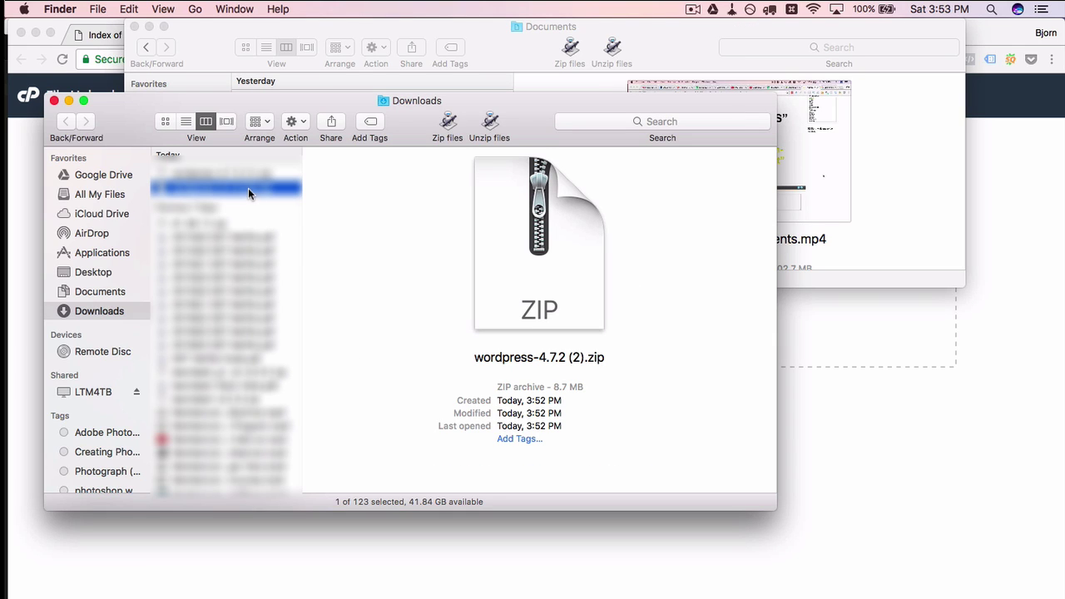
drag(248, 188, 897, 358)
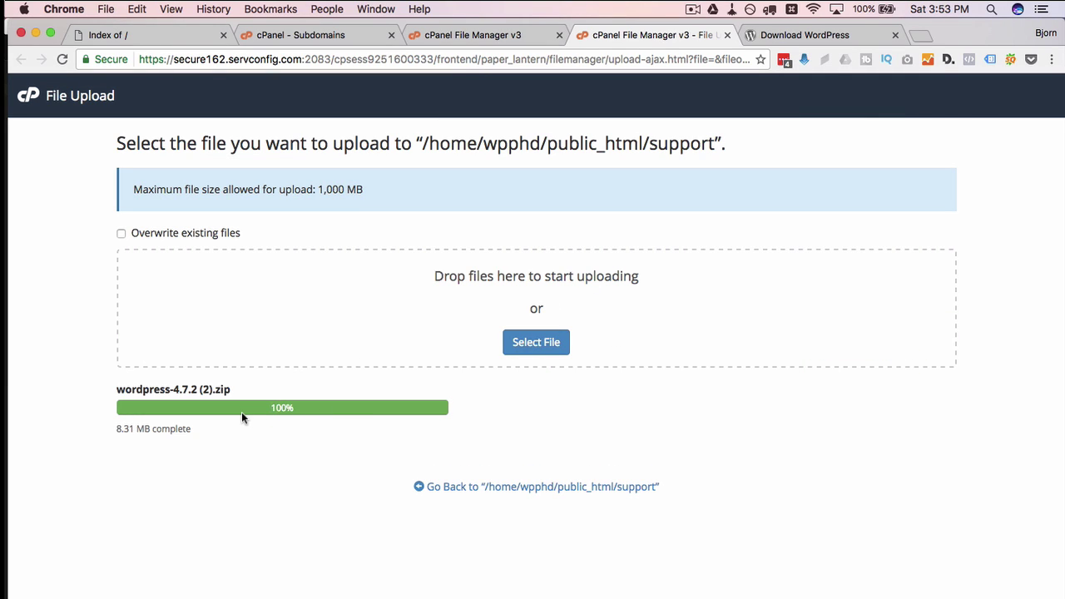
click(727, 35)
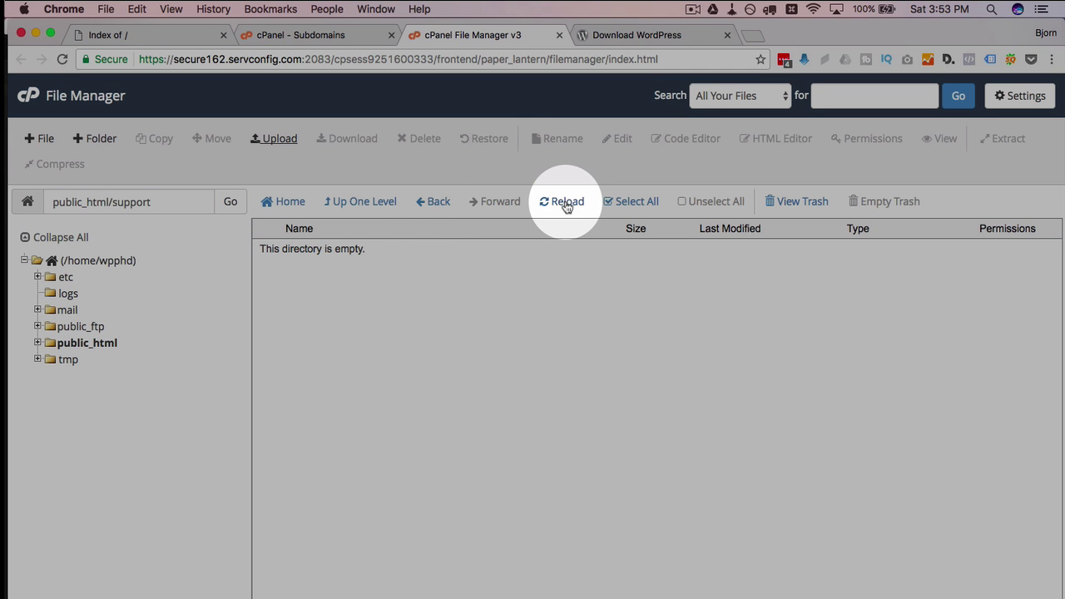
click(566, 203)
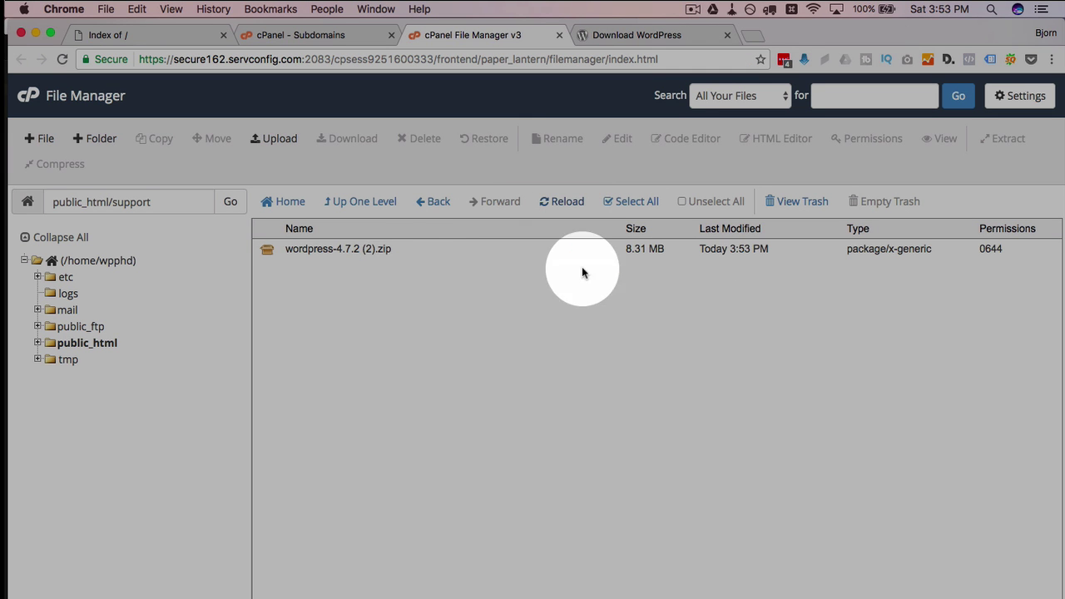
Extract the WordPress zip into /public_html/support, producing a wordpress folder beside it
click(286, 249)
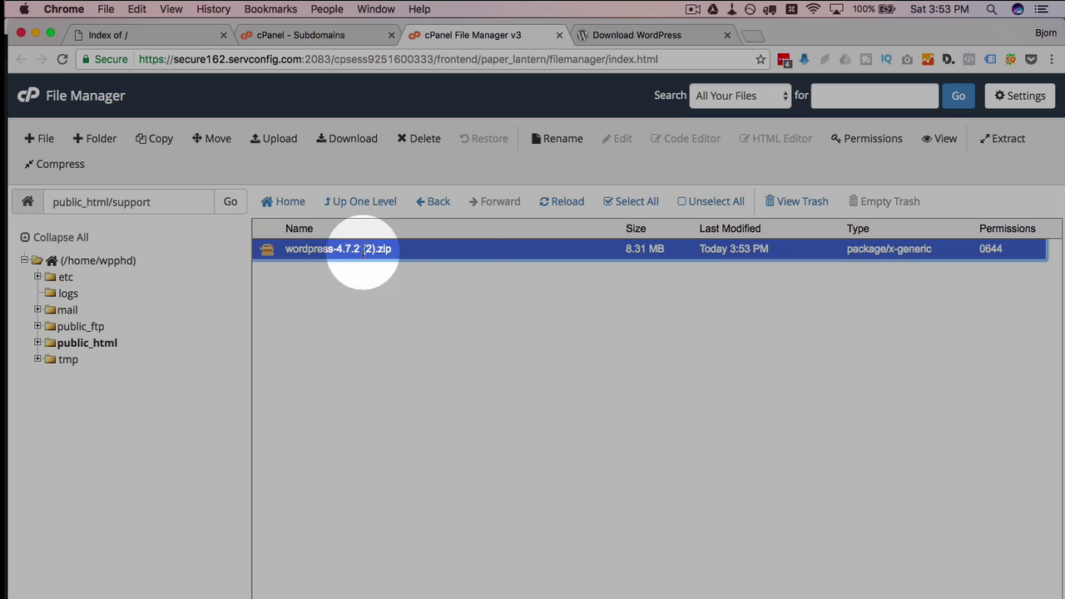
click(455, 250)
click(456, 250)
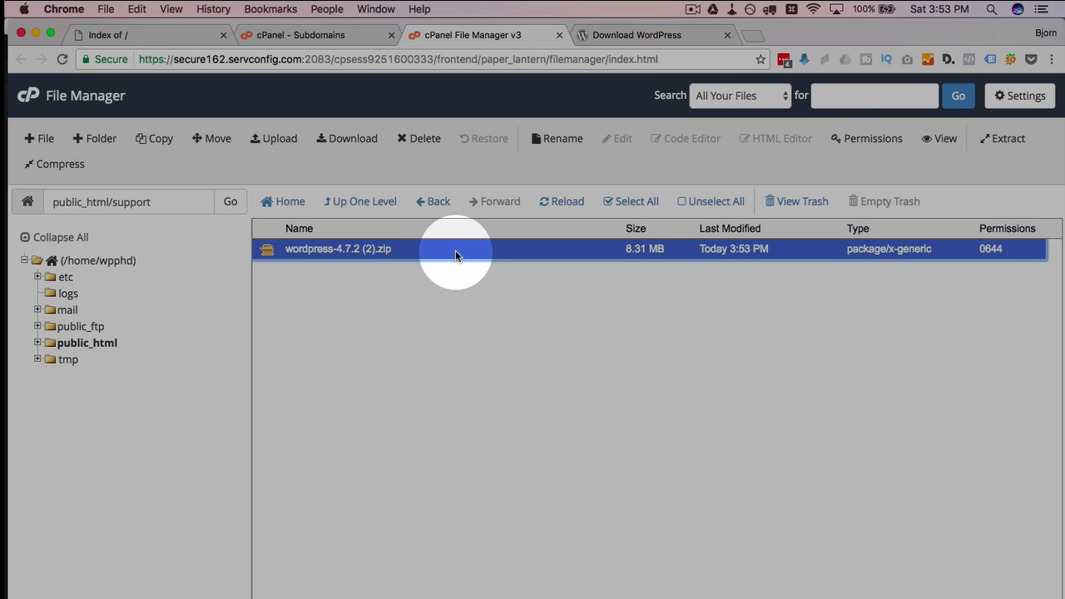
click(1007, 140)
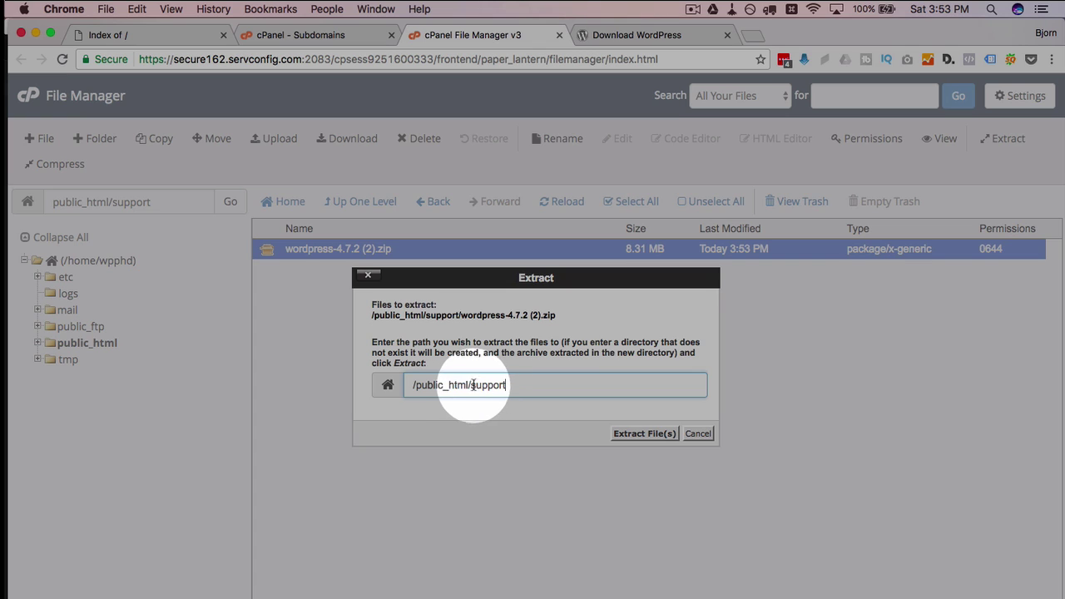
drag(473, 385, 521, 382)
click(521, 383)
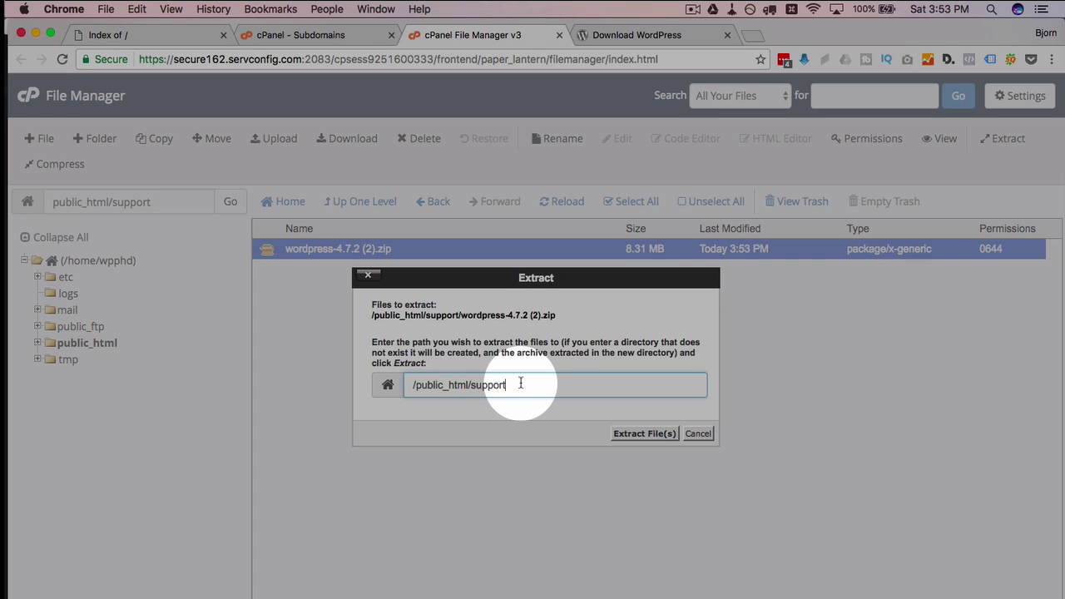
click(637, 434)
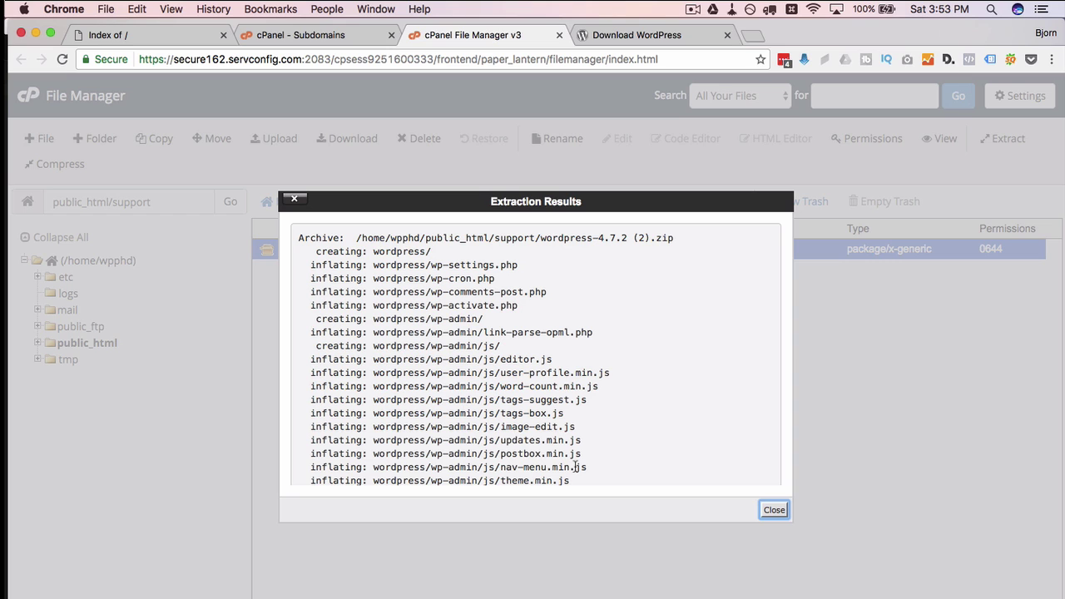
click(773, 511)
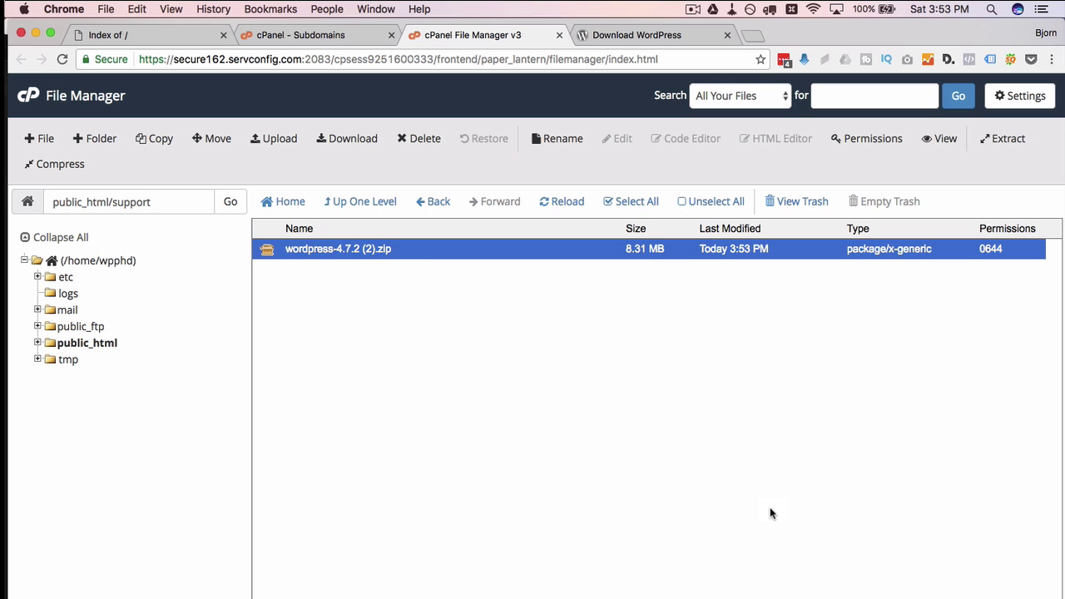
click(568, 208)
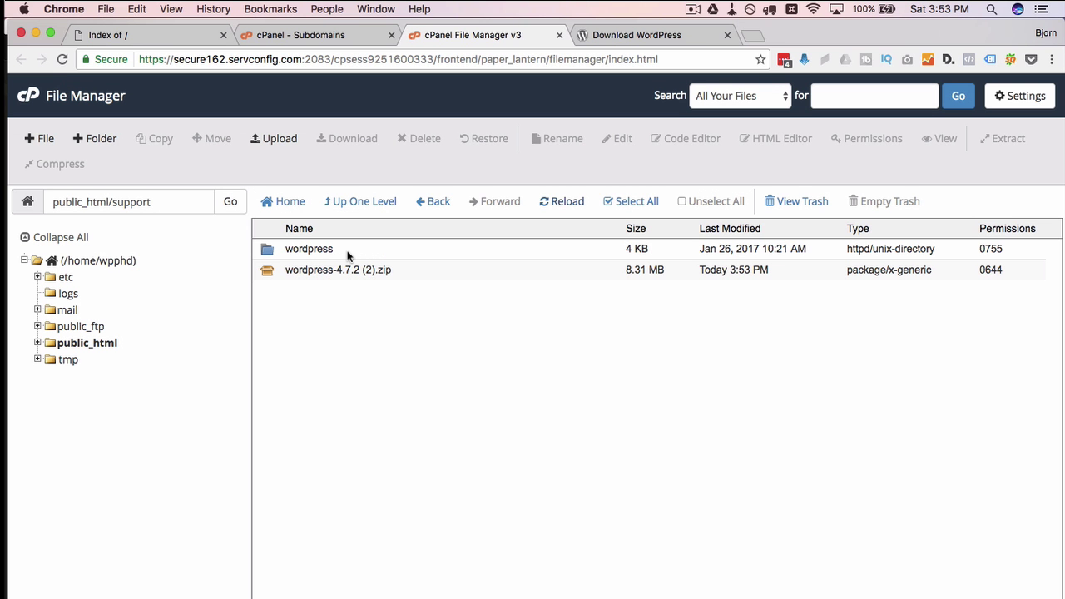
Move everything inside the wordpress folder up to /public_html/support/ and return to that folder
click(347, 254)
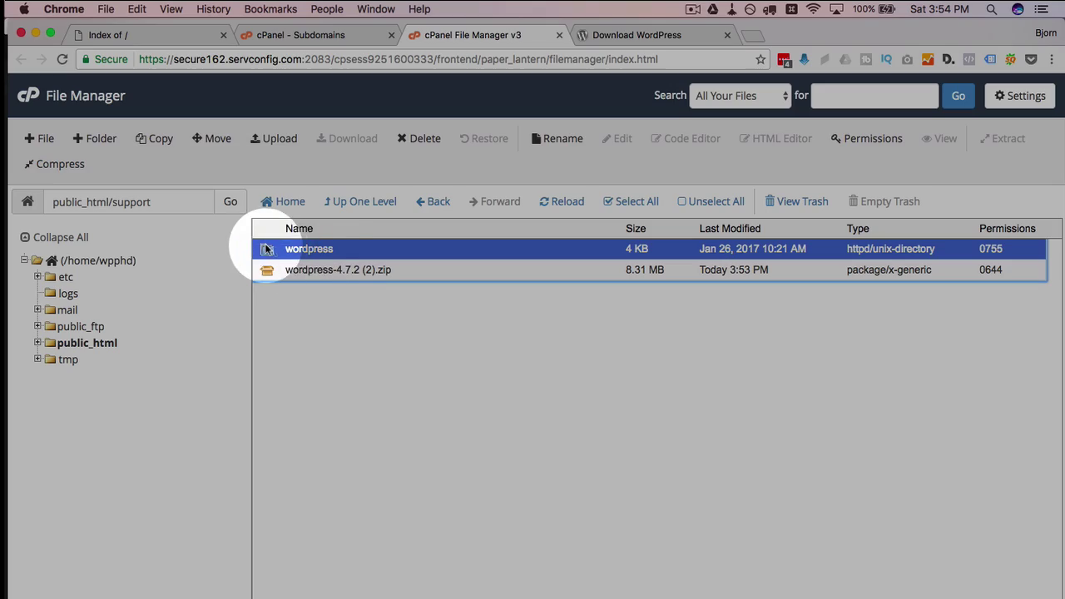
double_click(348, 254)
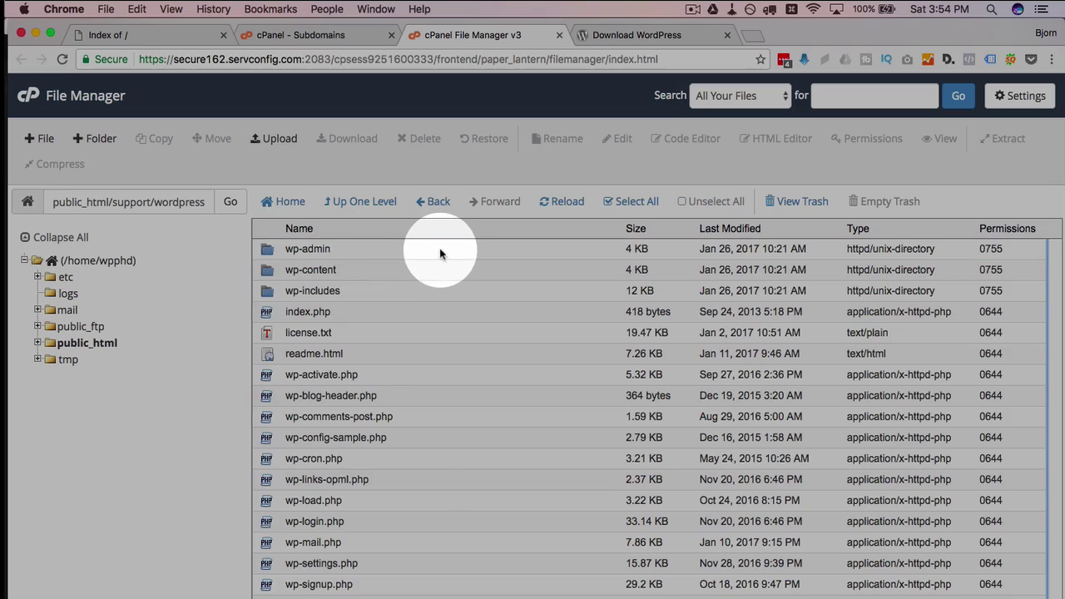
click(439, 248)
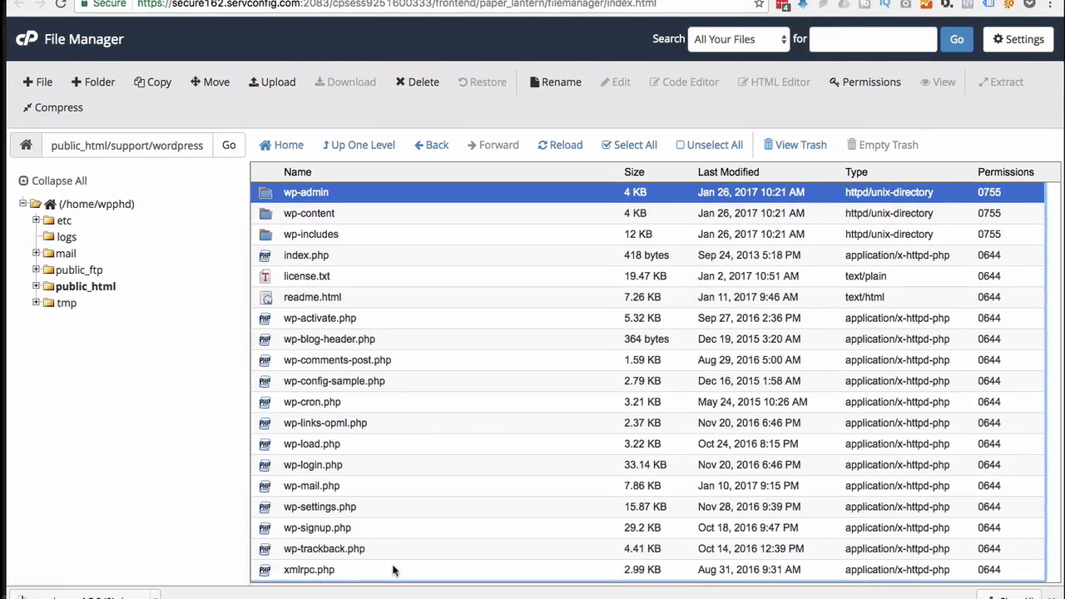
shift+click(392, 544)
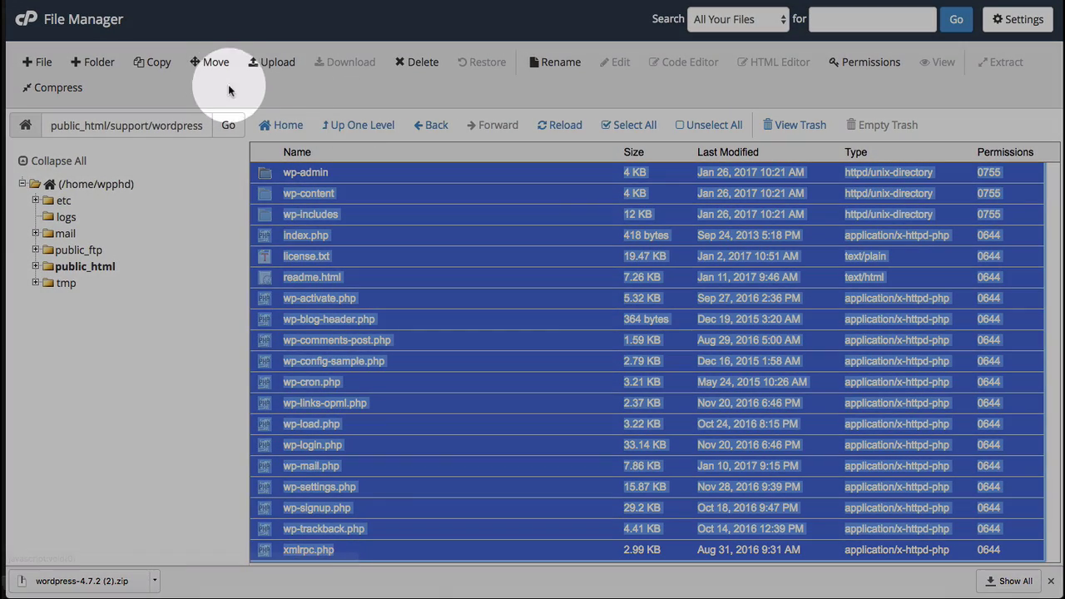
click(215, 63)
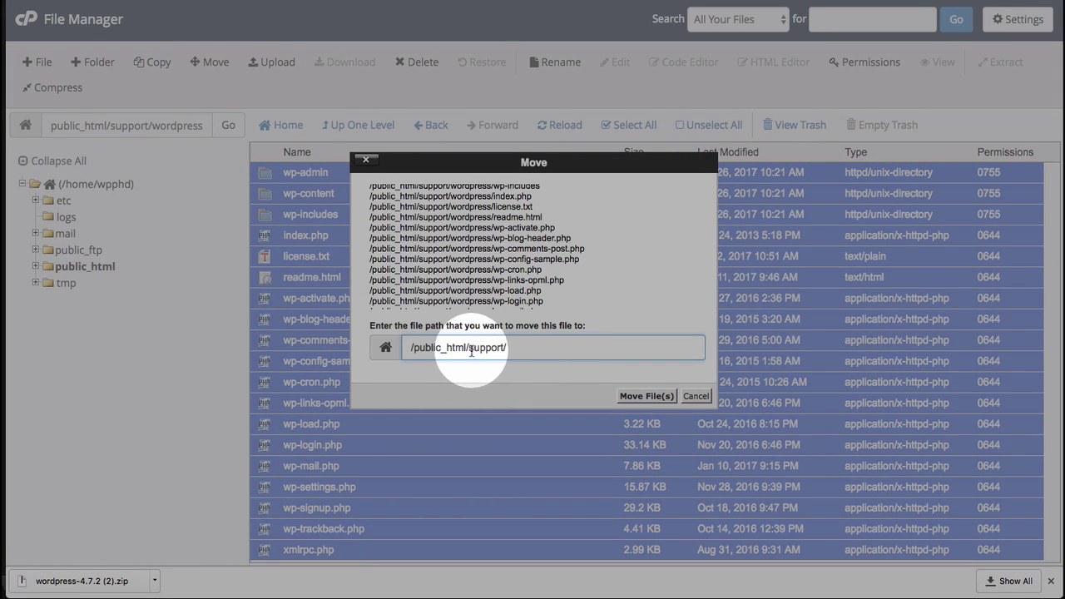
click(645, 396)
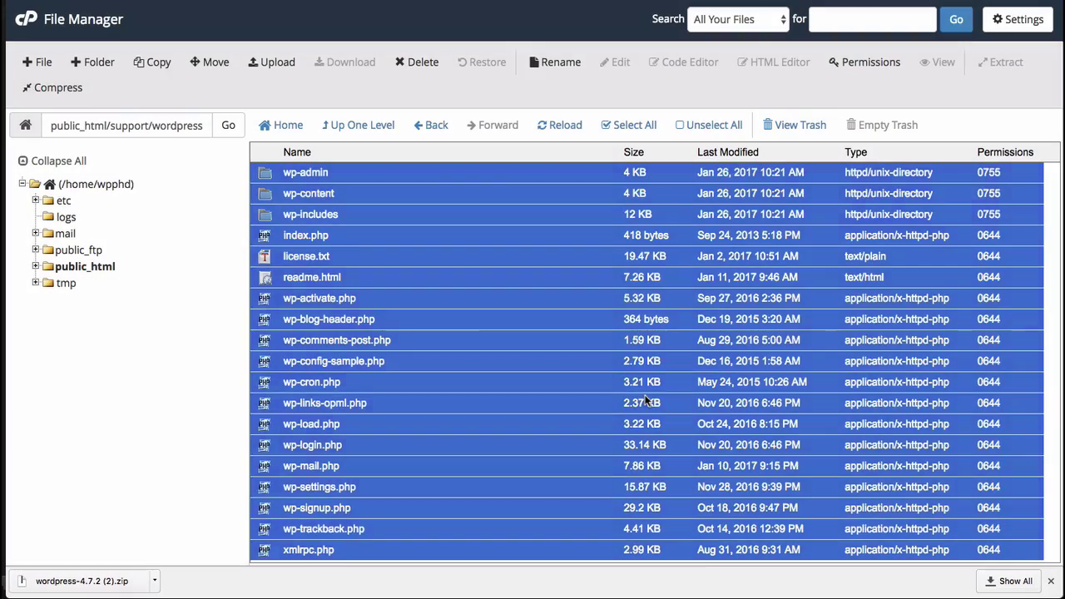
click(376, 125)
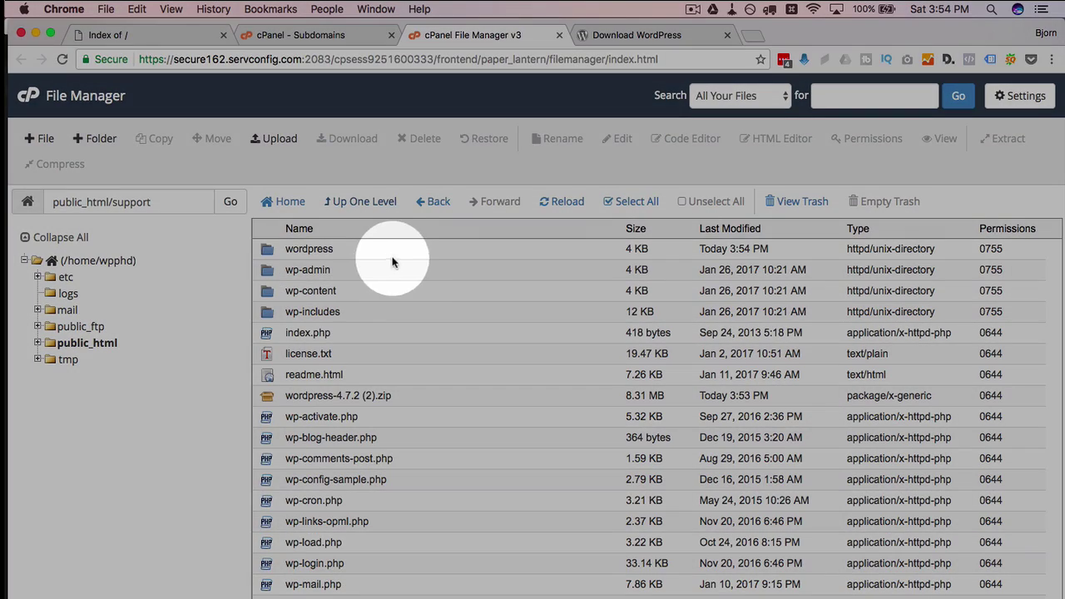
Permanently delete the empty wordpress folder and the zip, skipping trash, then return to Subdomains
click(402, 249)
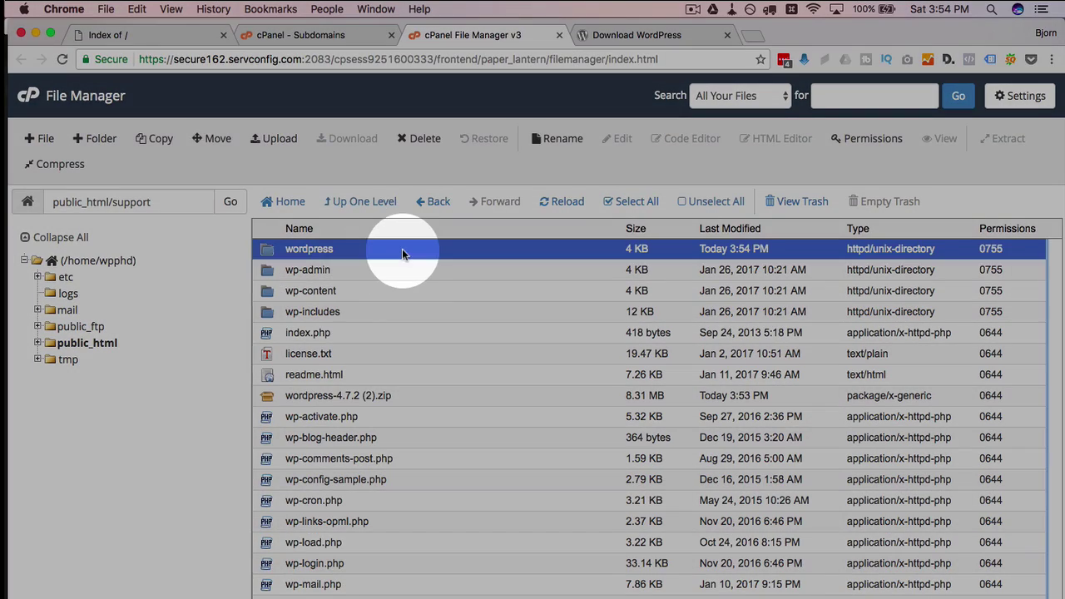
super+click(407, 397)
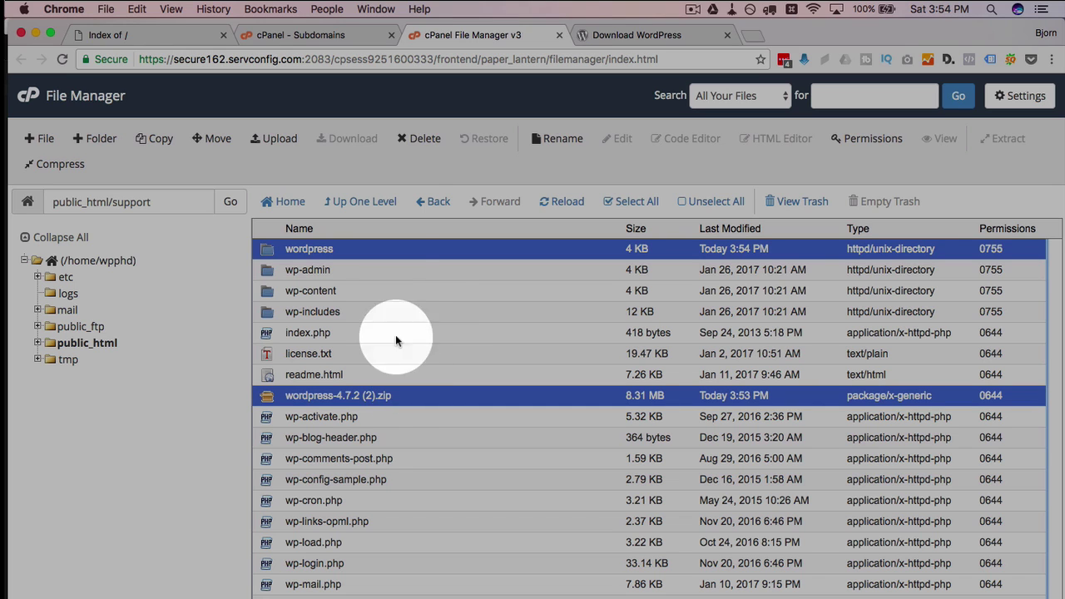
click(423, 139)
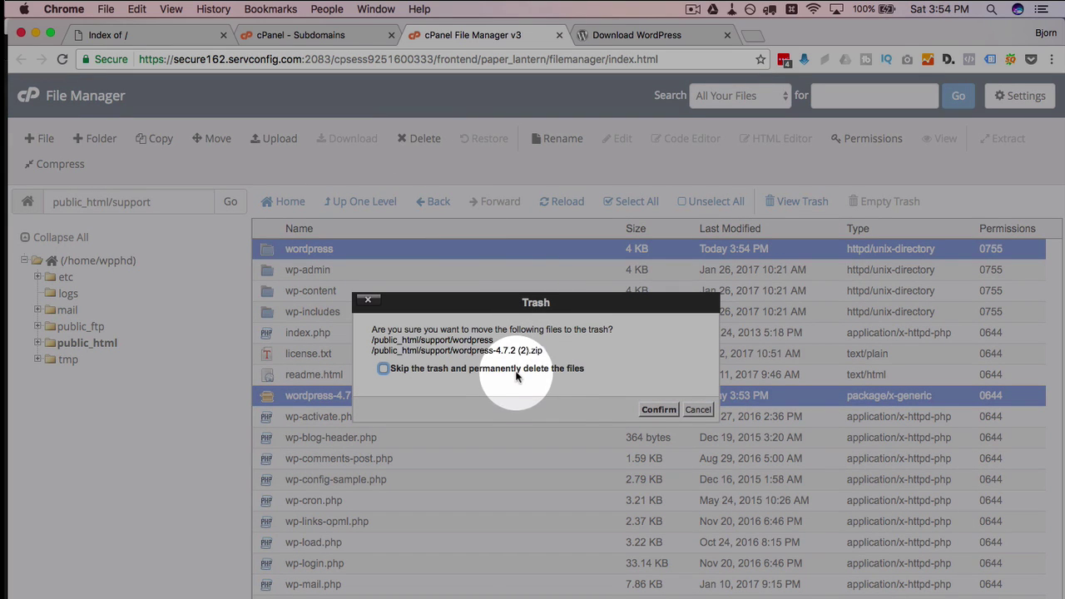
click(659, 409)
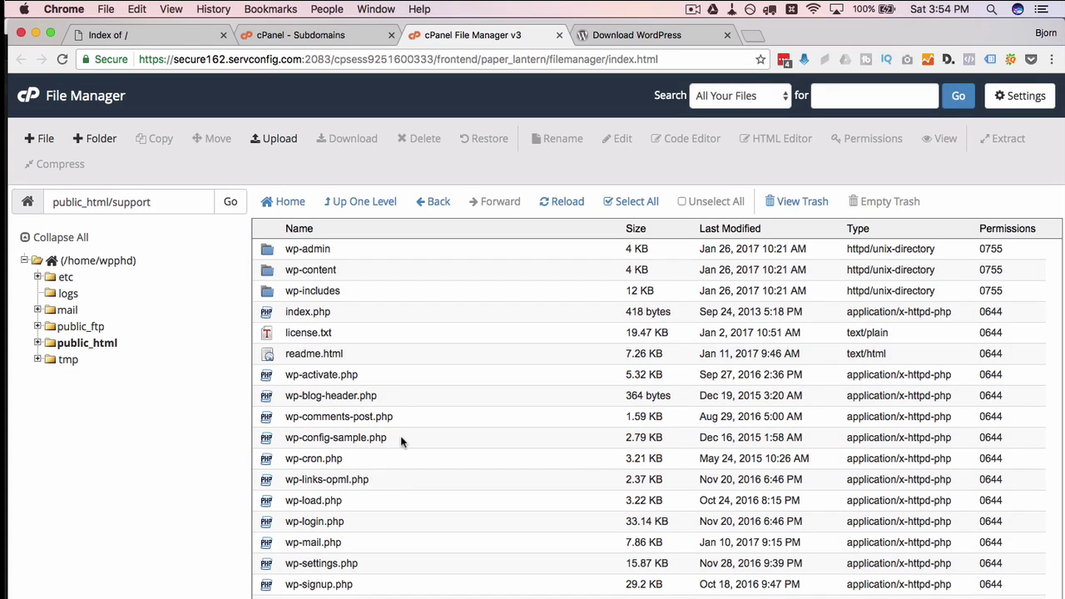
click(349, 436)
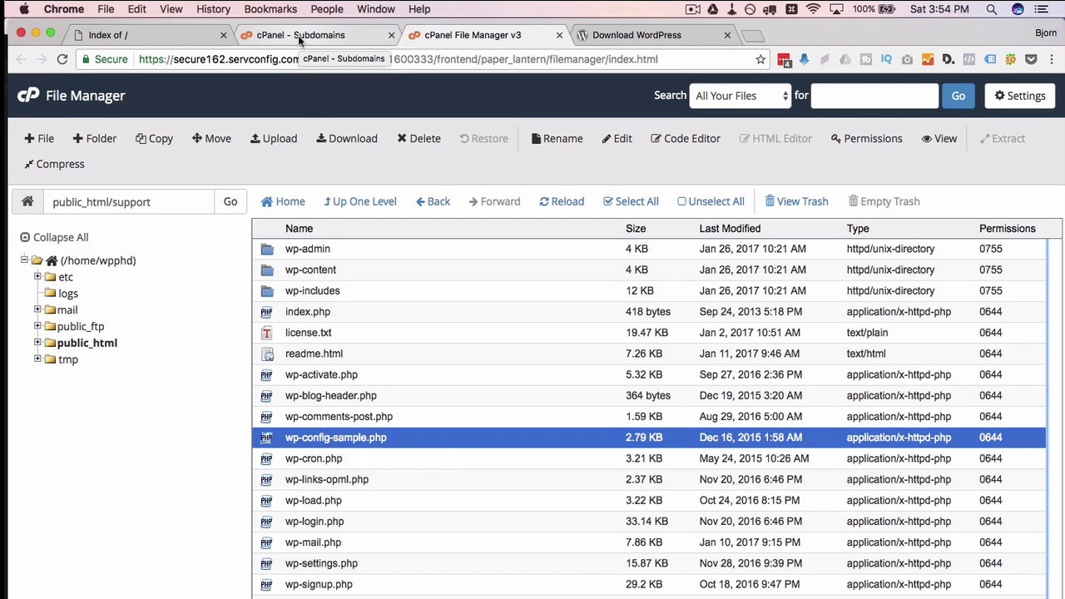
click(298, 35)
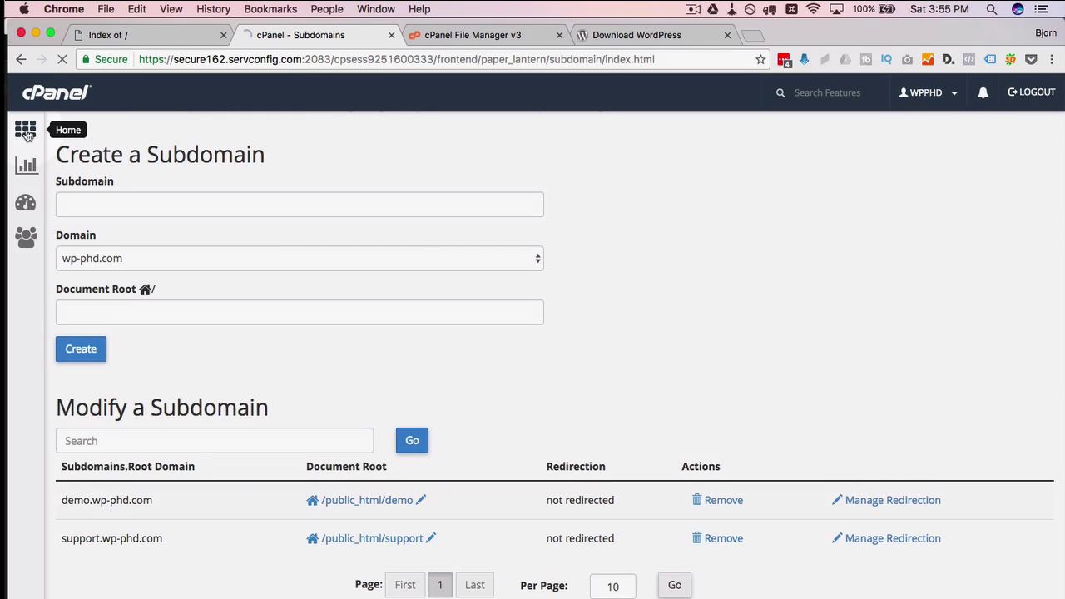
Create the MySQL database wpphd_support23094u30irj and select its name in the success message
click(25, 129)
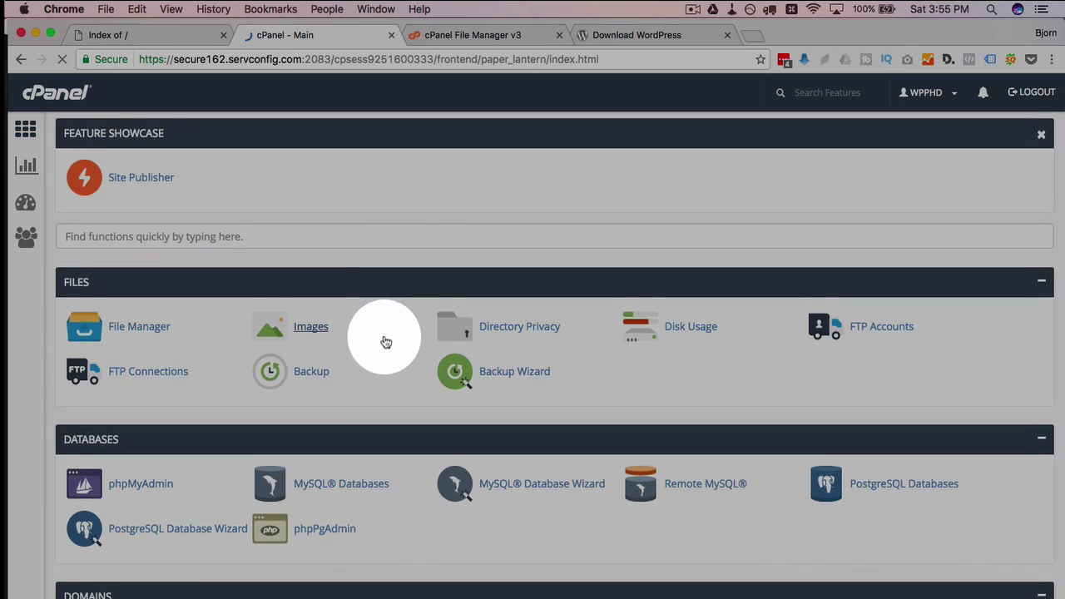
scroll(385, 340, down, 2)
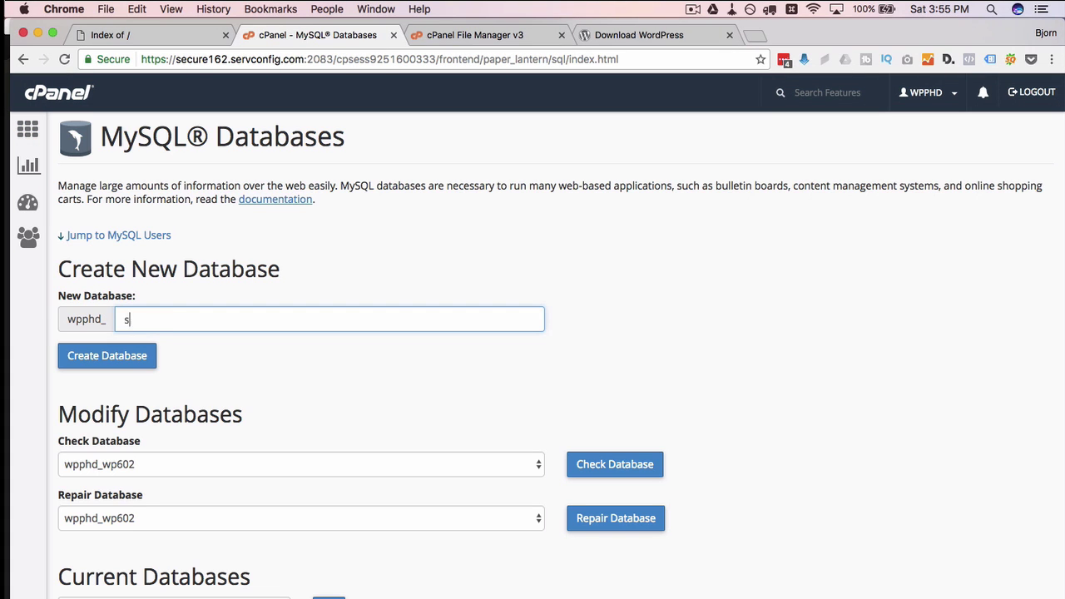
text(upport23094u30irj)
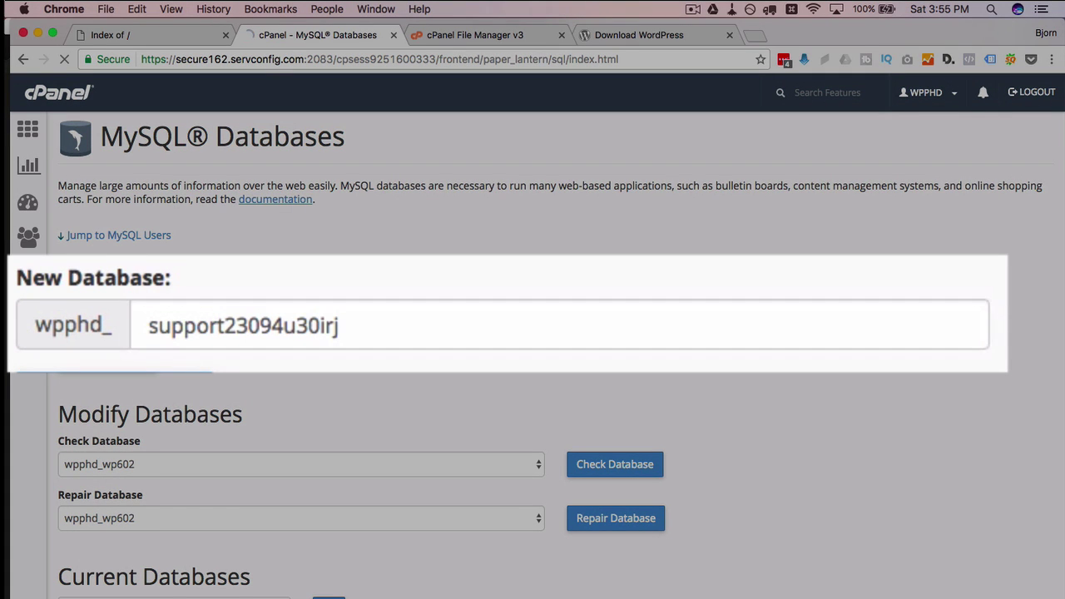
key(Return)
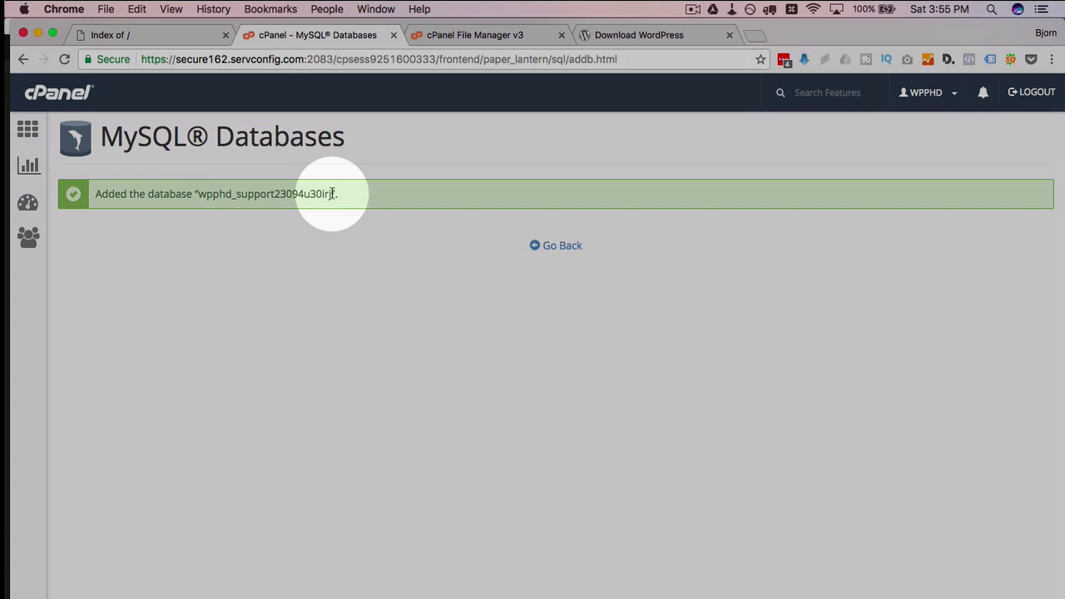
drag(331, 193, 199, 193)
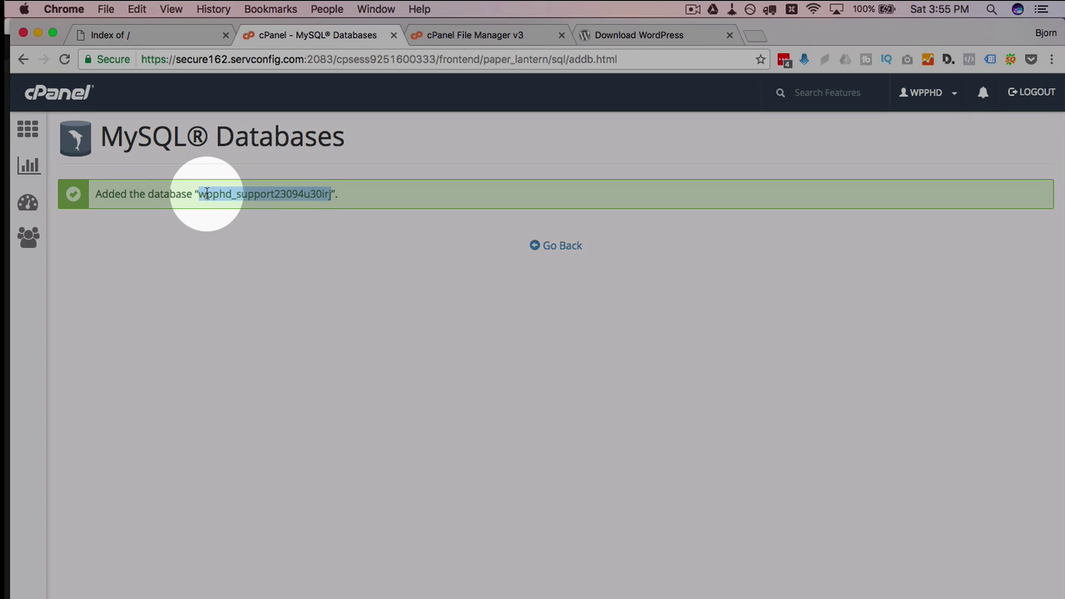
Copy the database name into a Sublime Text note as 'db name:', adding db username and db password lines
right_click(222, 192)
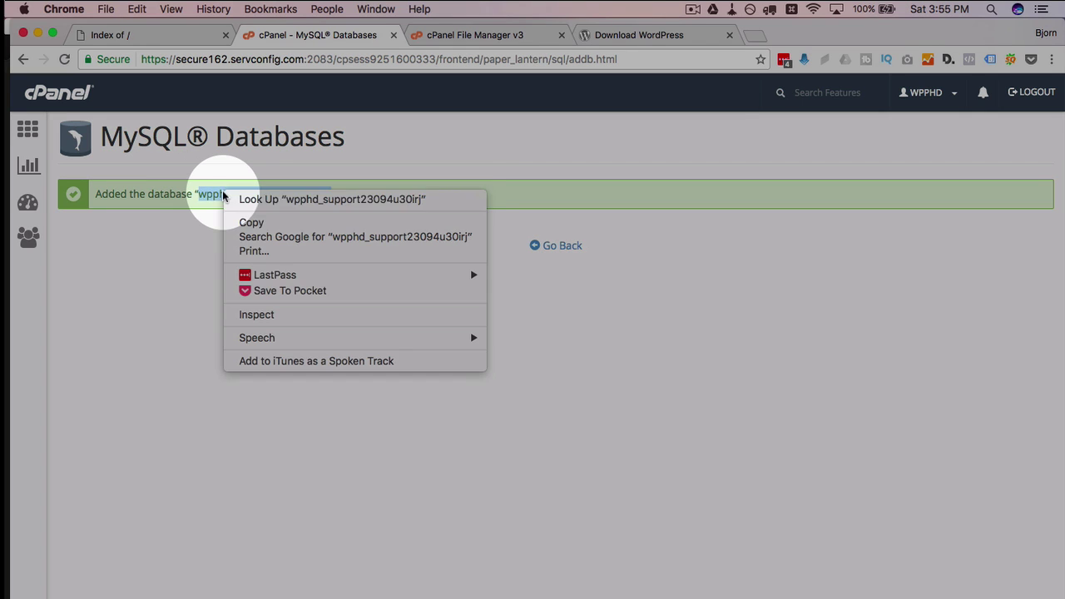
click(254, 222)
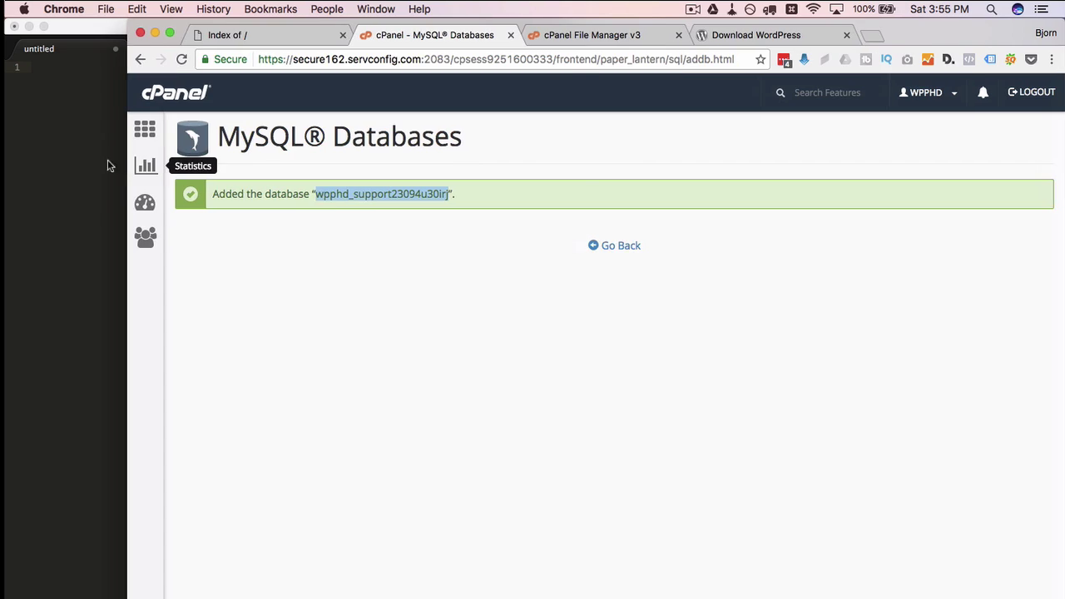
click(90, 197)
text(db na)
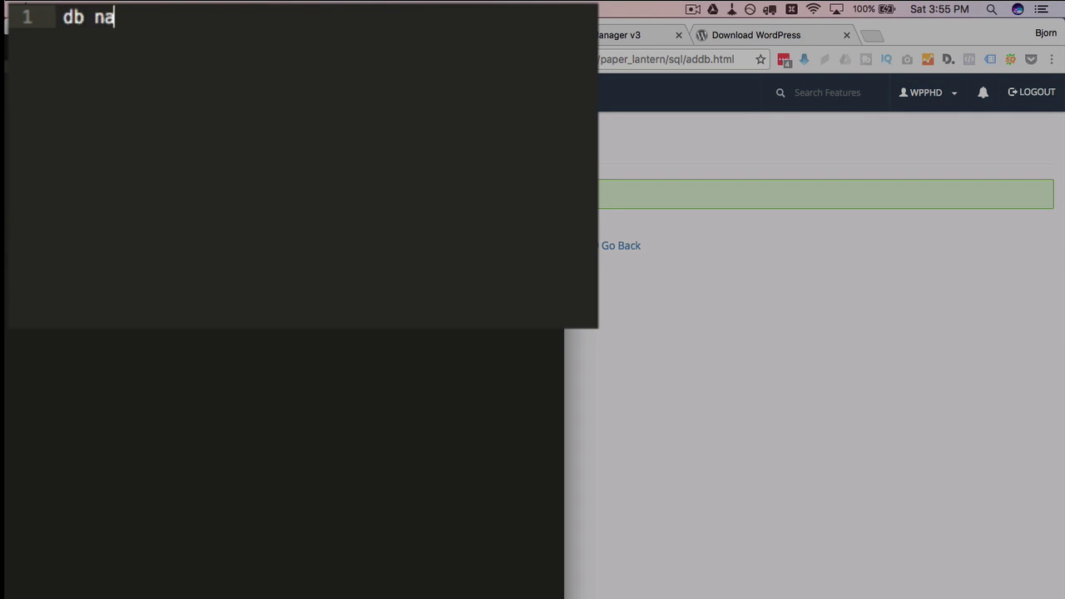
text(me:)
key(super+v)
key(Return)
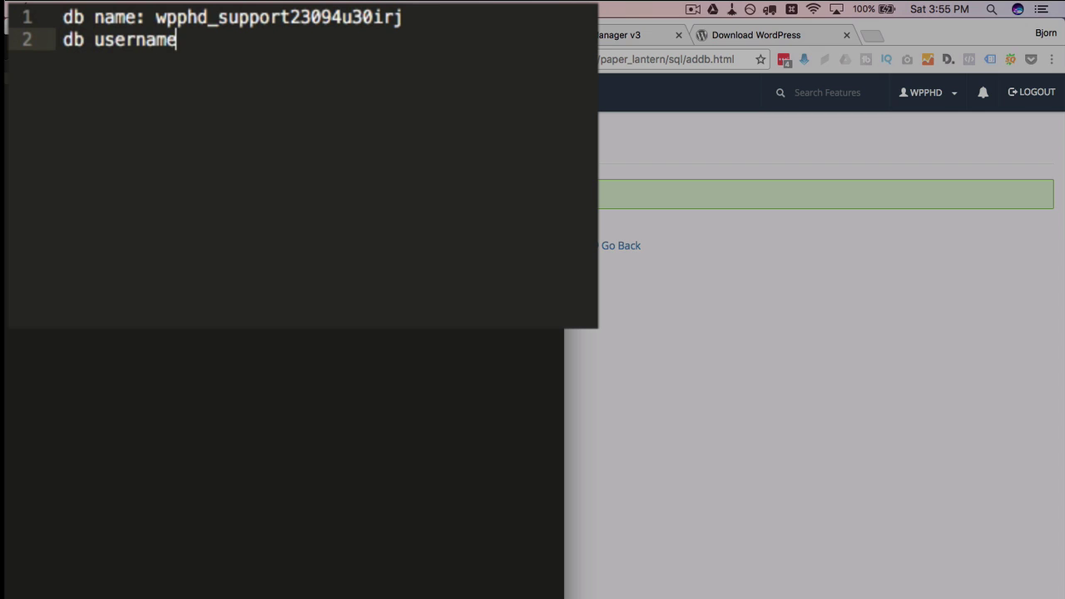
key(Return)
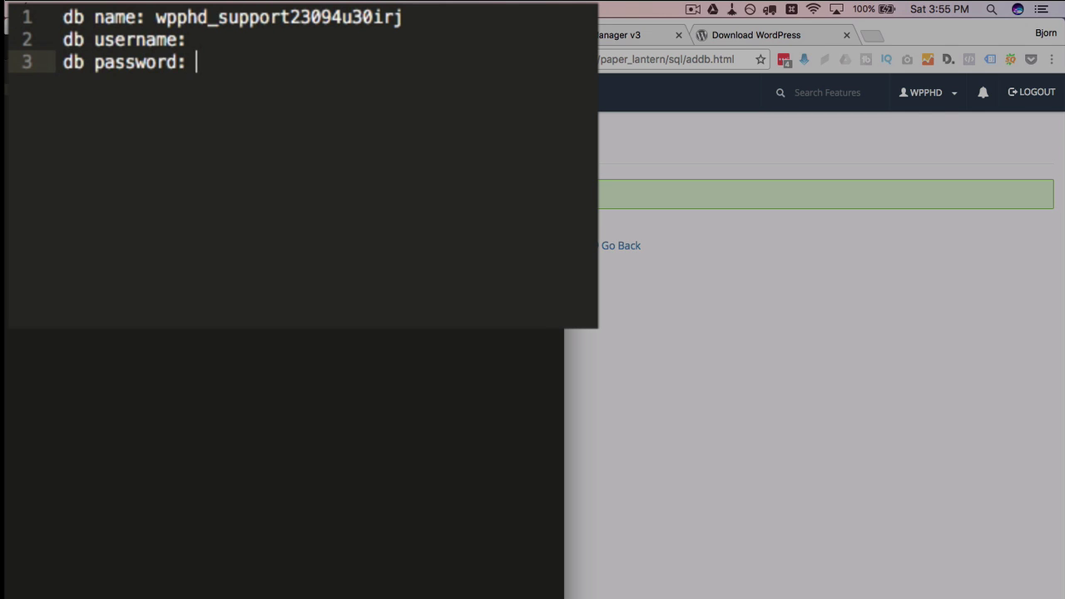
click(738, 352)
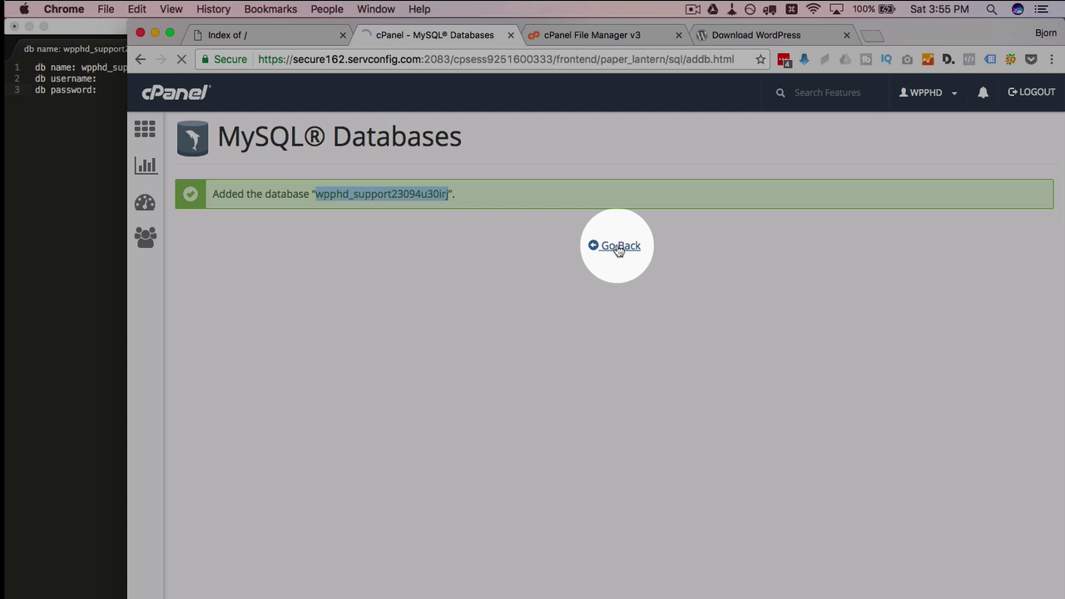
Replace the prefilled Add New User username with a short new name
scroll(463, 369, down, 5)
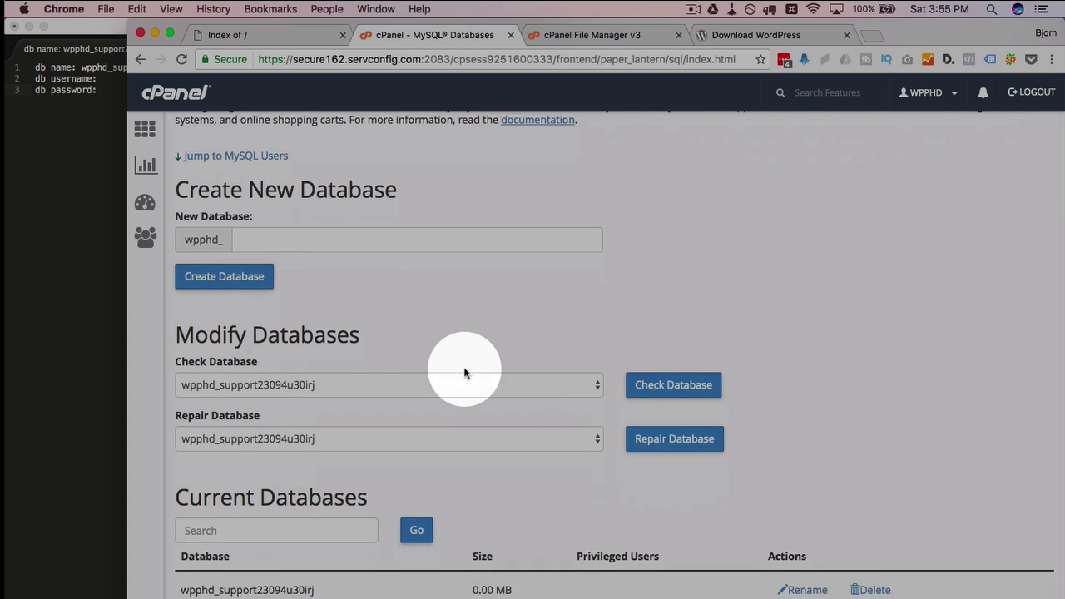
scroll(464, 372, down, 7)
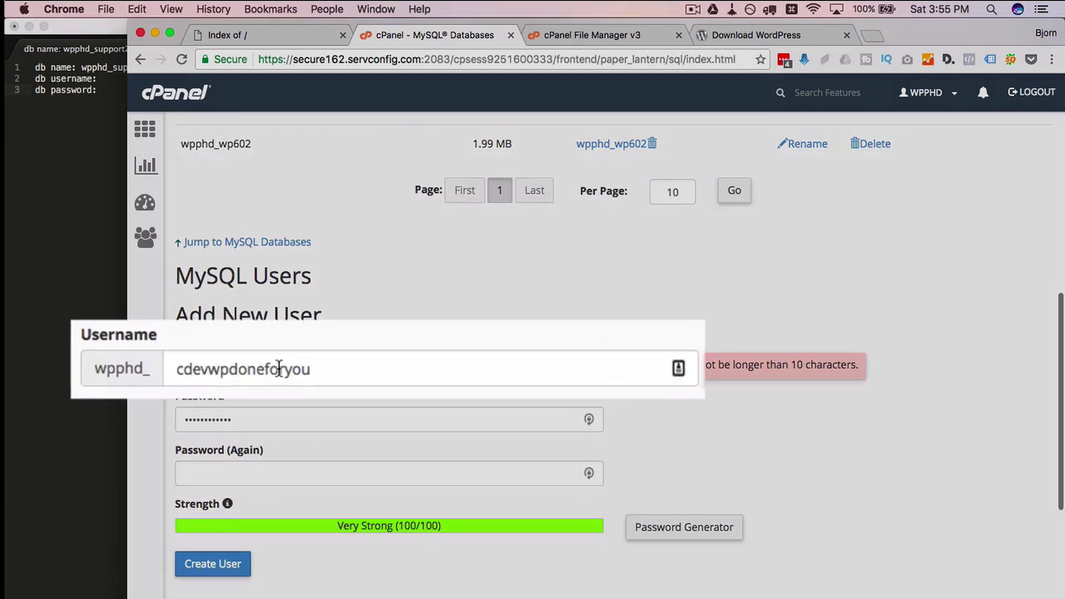
double_click(279, 369)
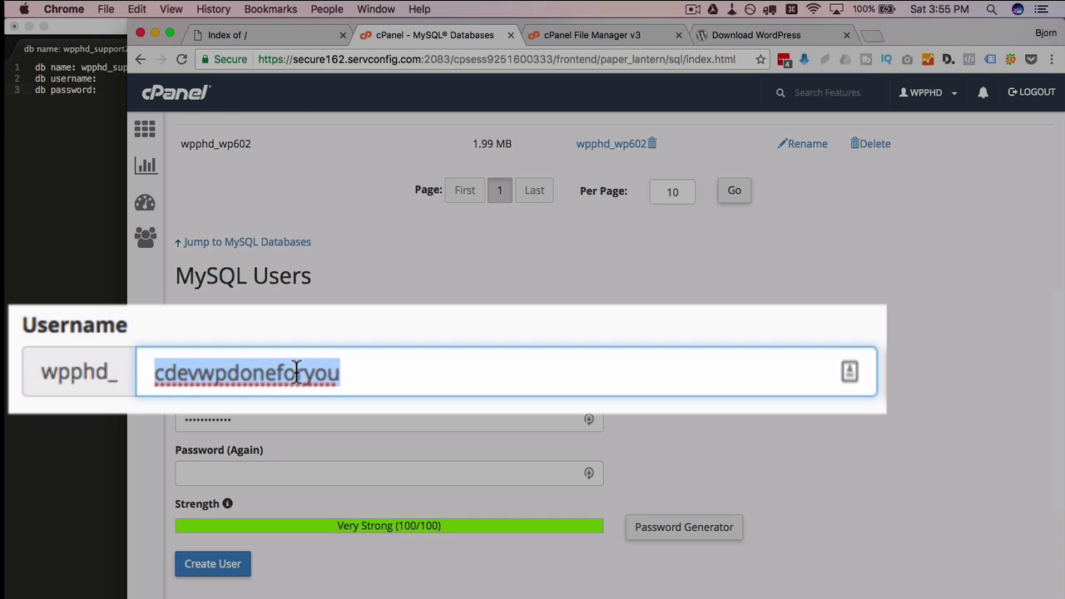
text(sup3r32r23)
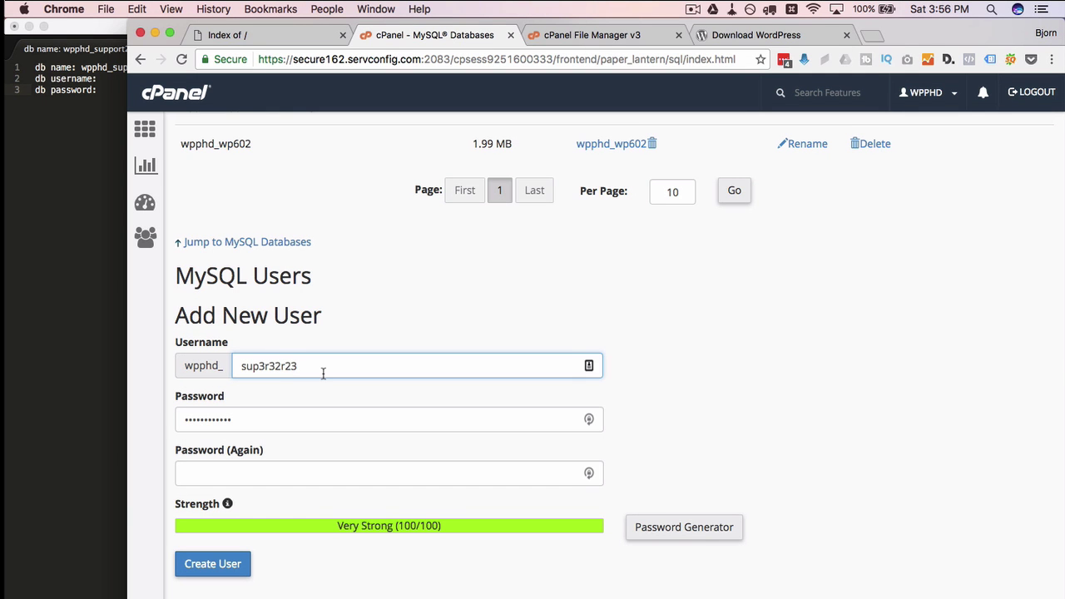
key(super+x)
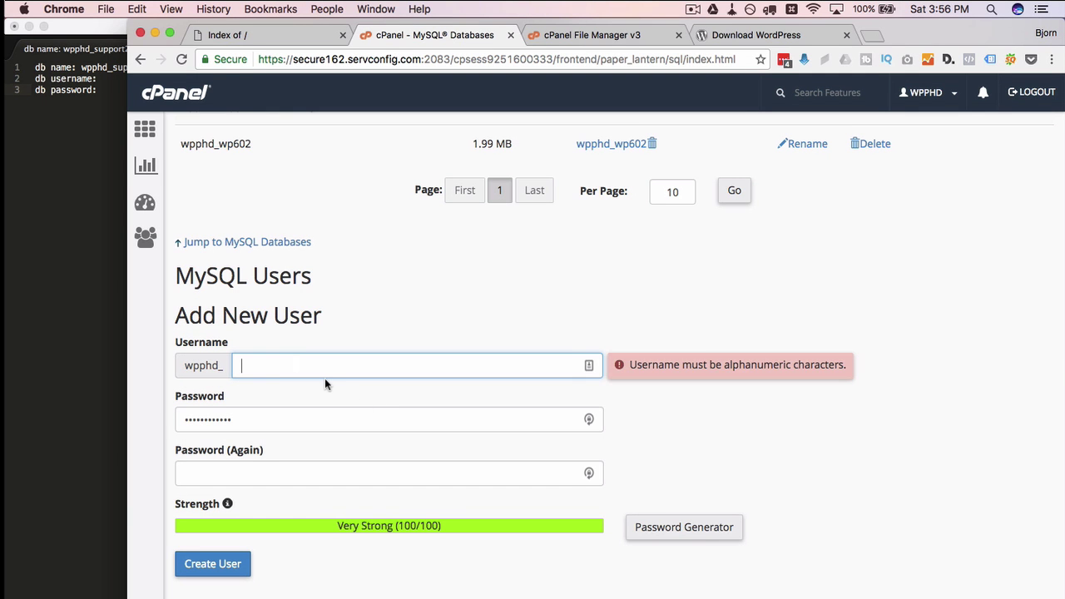
key(super+v)
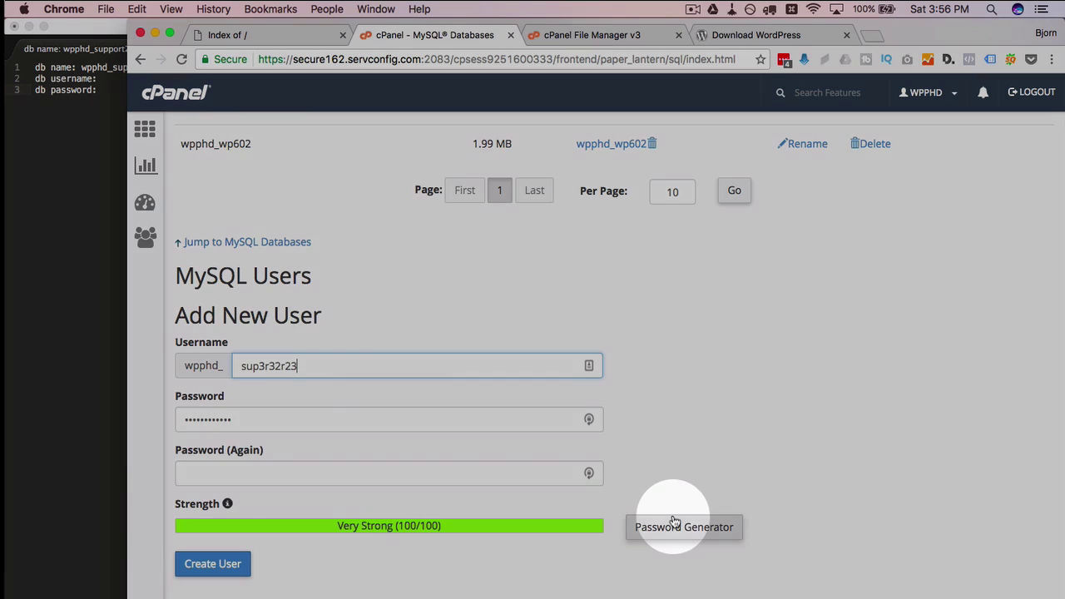
Generate a strong password, copy it, and fill both password fields with it
click(674, 524)
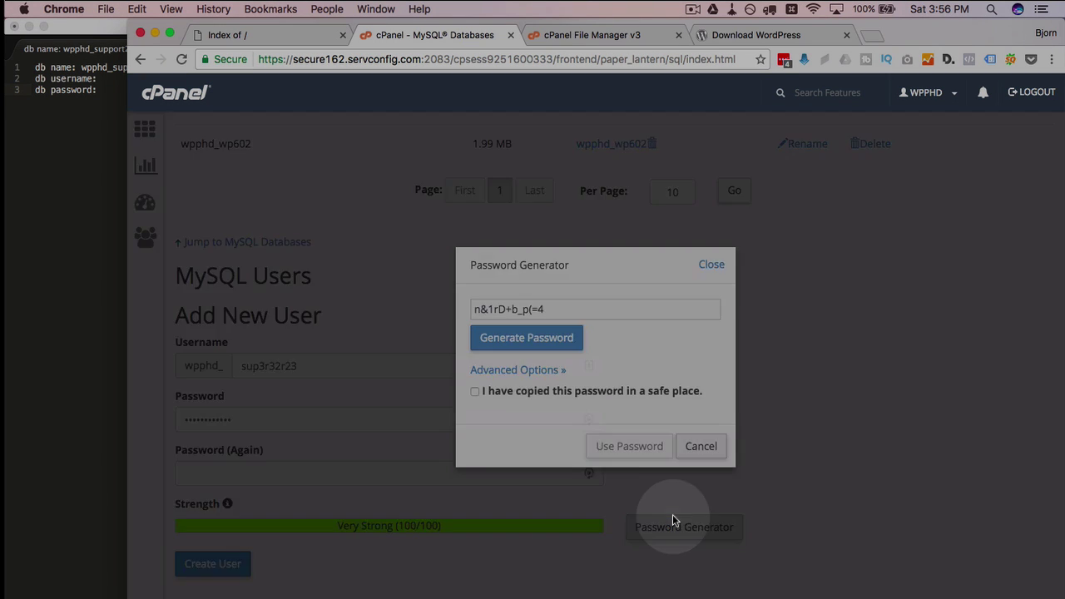
drag(545, 309, 466, 309)
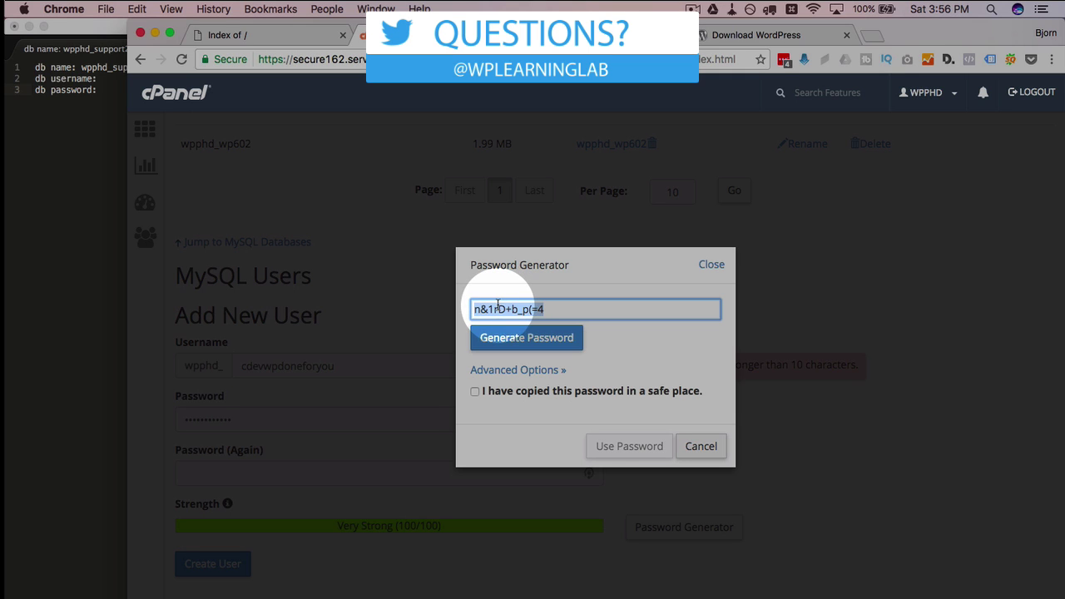
click(475, 391)
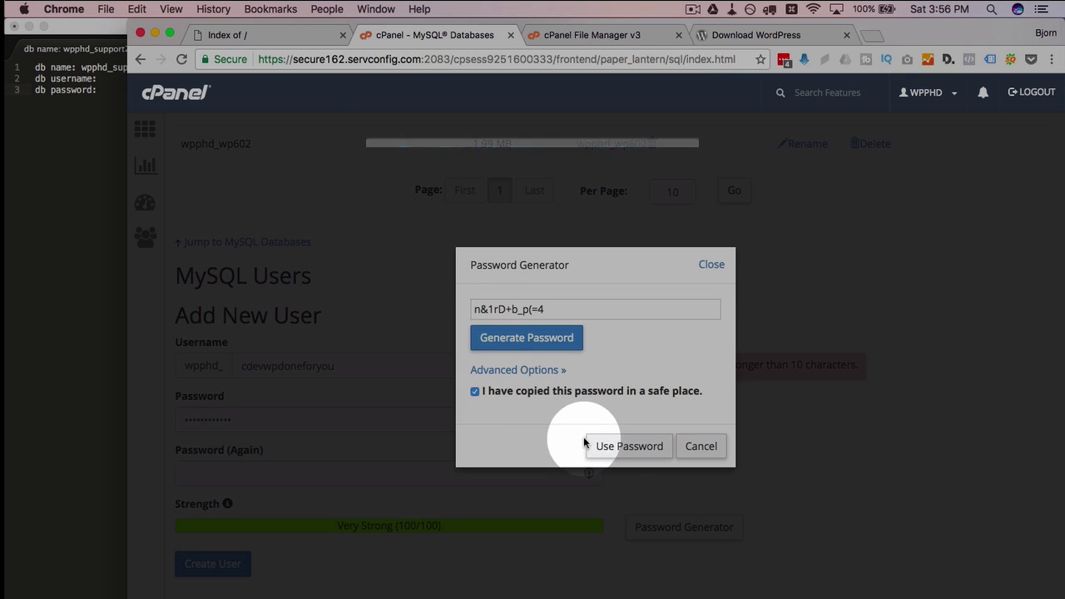
click(606, 448)
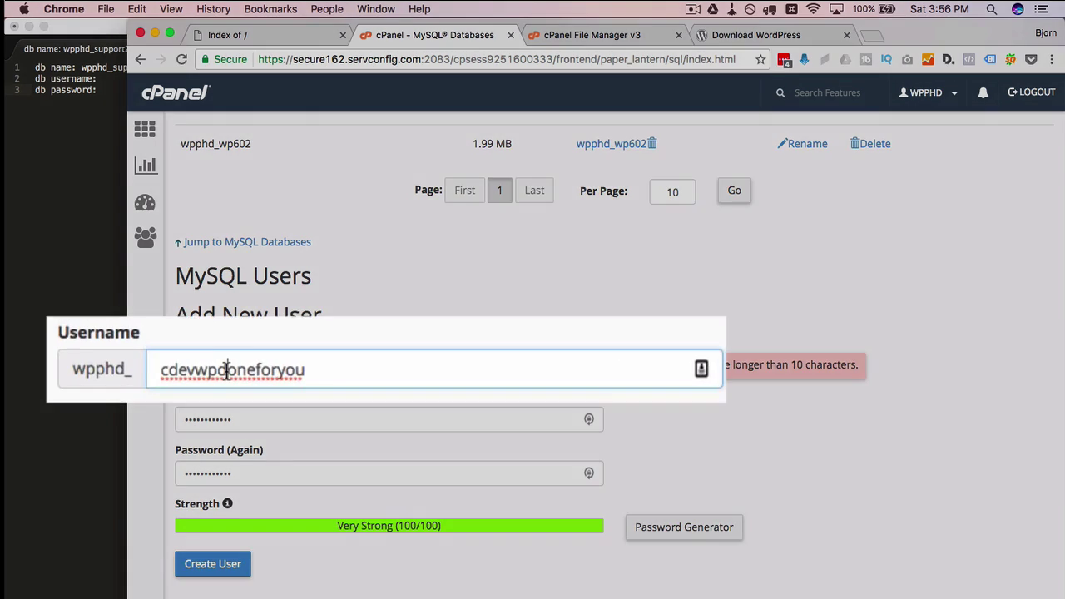
Retype the username, refill Password (Again) to match, and create user wpphd_sup23r23r
double_click(324, 367)
text(sup23r23r)
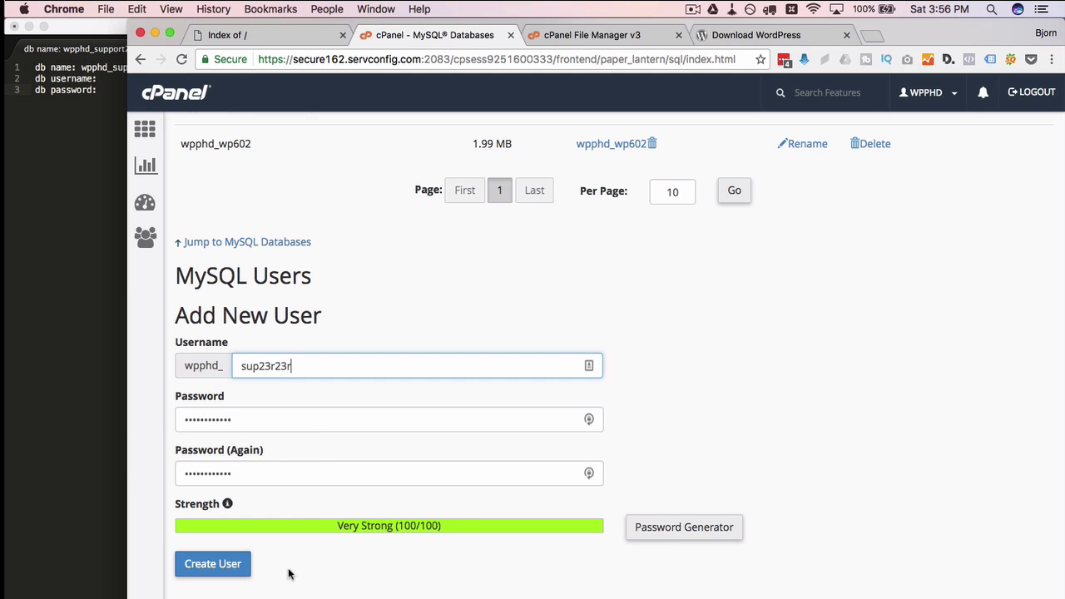
click(214, 574)
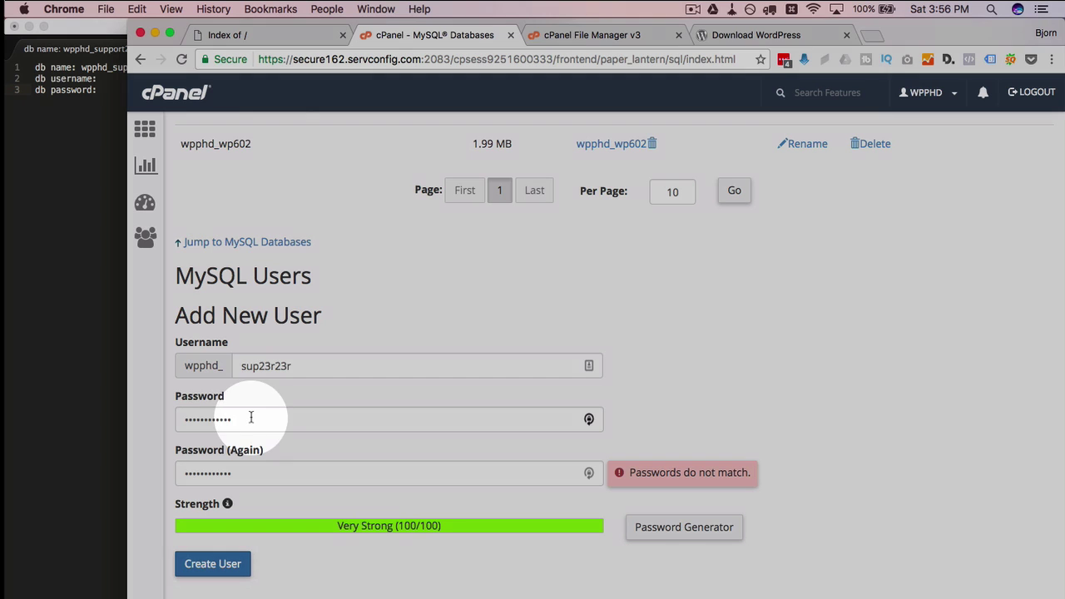
double_click(250, 418)
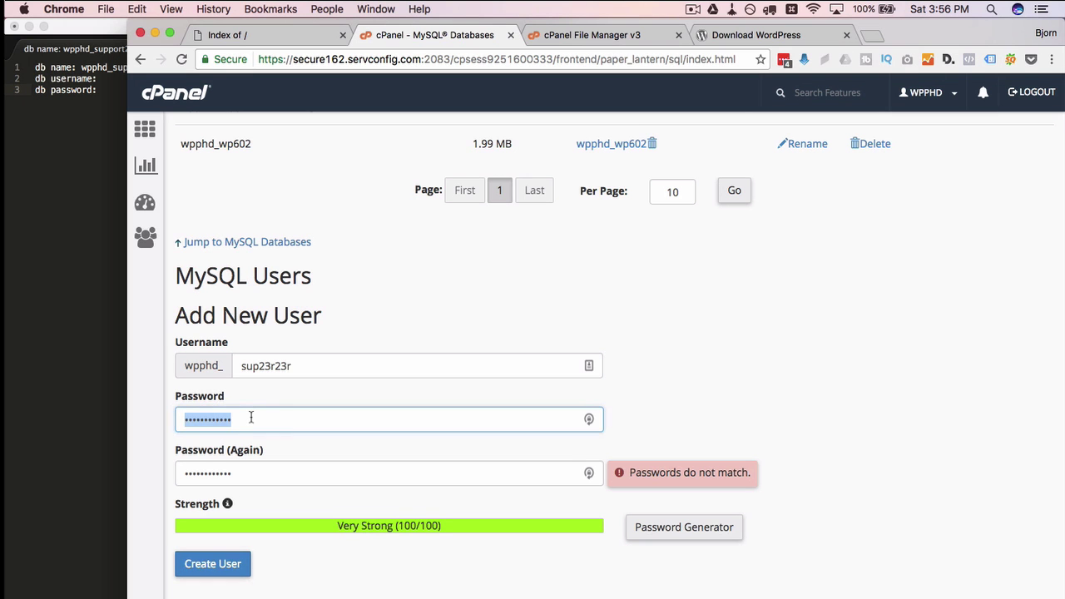
key(Tab)
key(ctrl+v)
click(228, 564)
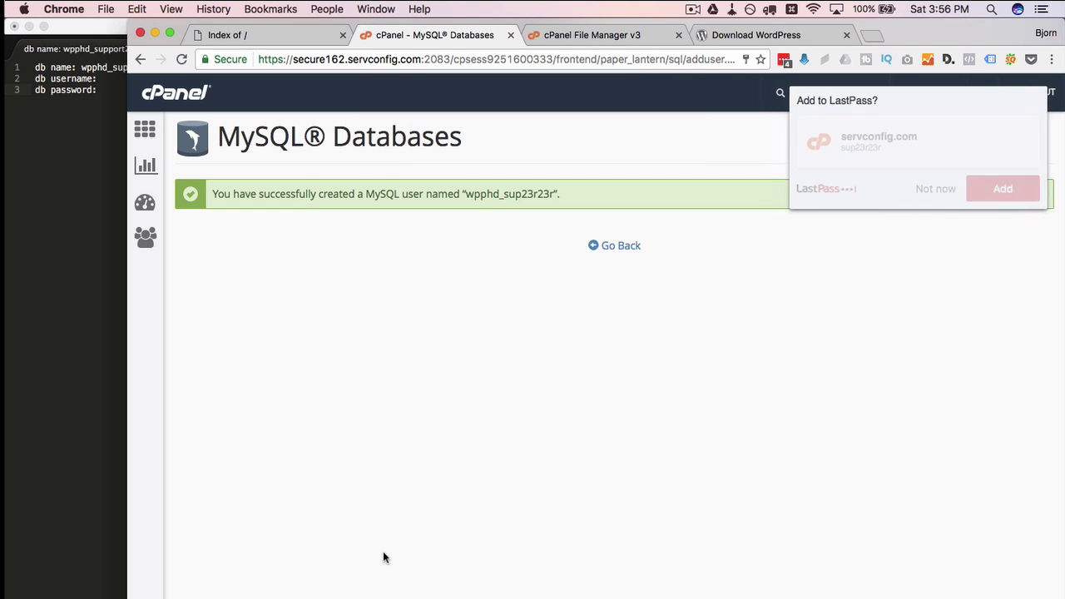
Decline LastPass saving and record the new user's password and username in the notes
click(938, 189)
click(77, 163)
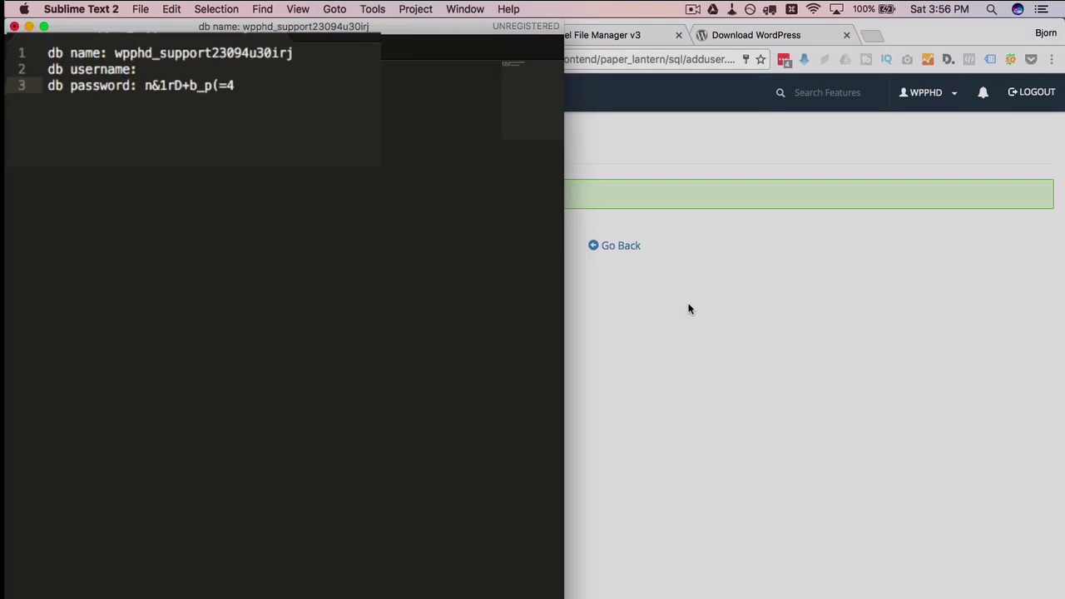
click(690, 307)
drag(466, 194, 556, 194)
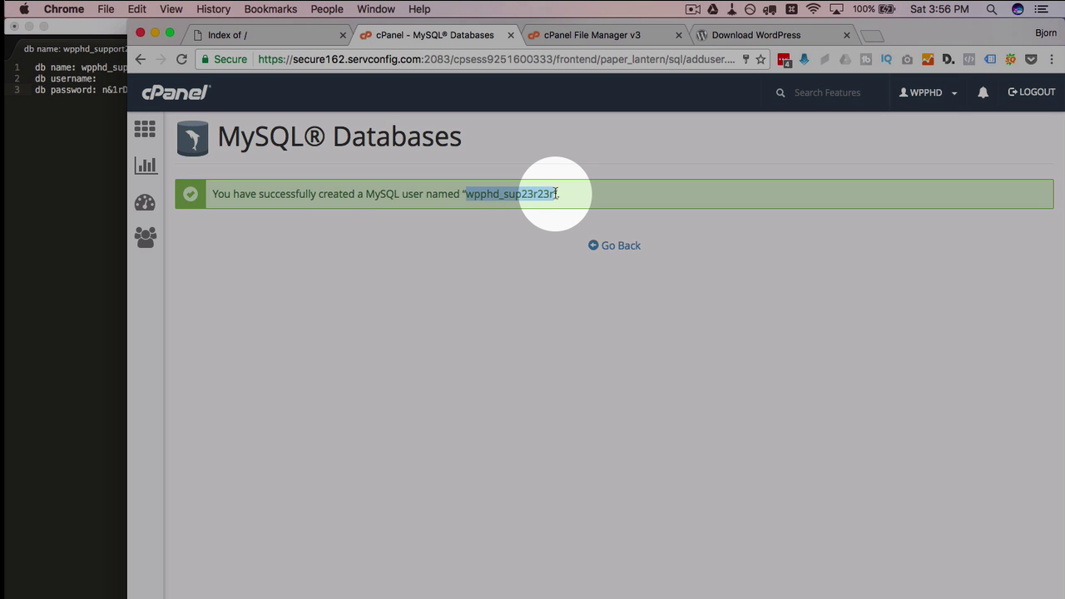
click(52, 142)
click(113, 81)
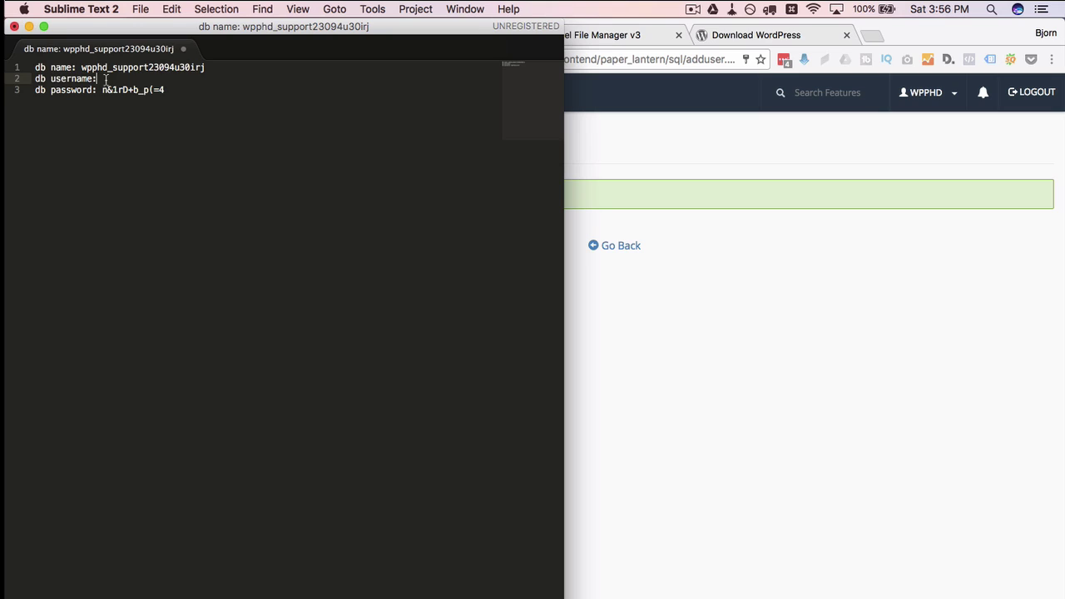
key(super+v)
key(super+Tab)
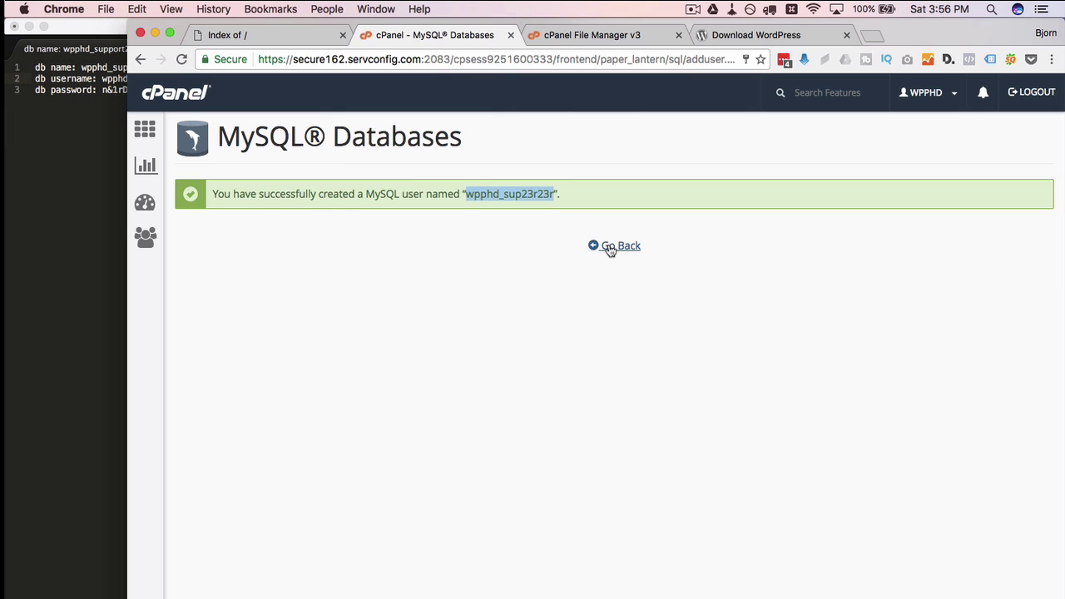
Return to the MySQL Databases page, then switch to File Manager's support folder
click(613, 247)
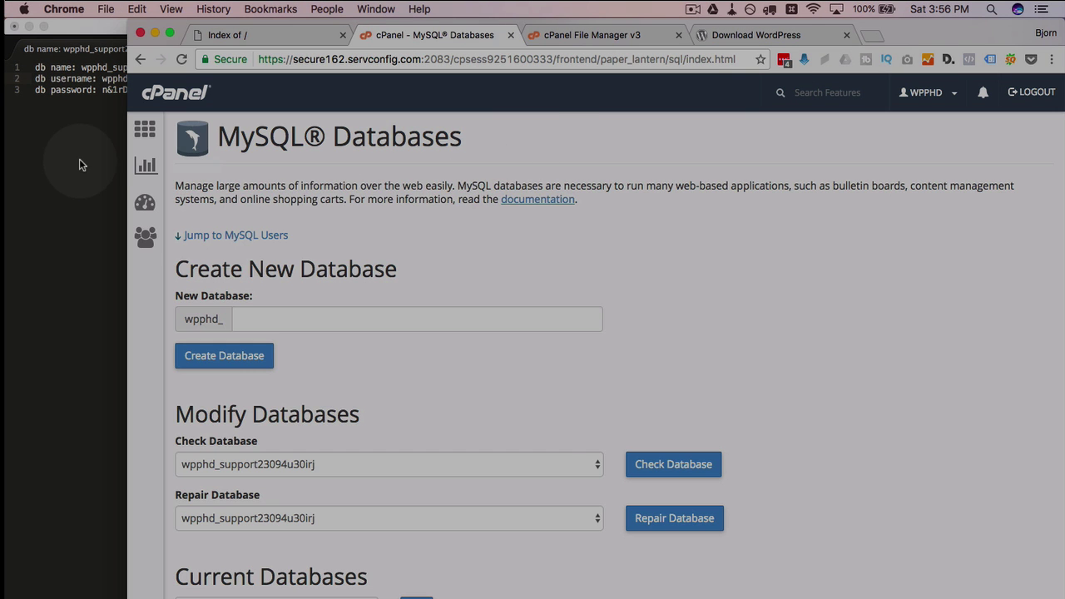
click(88, 161)
click(698, 214)
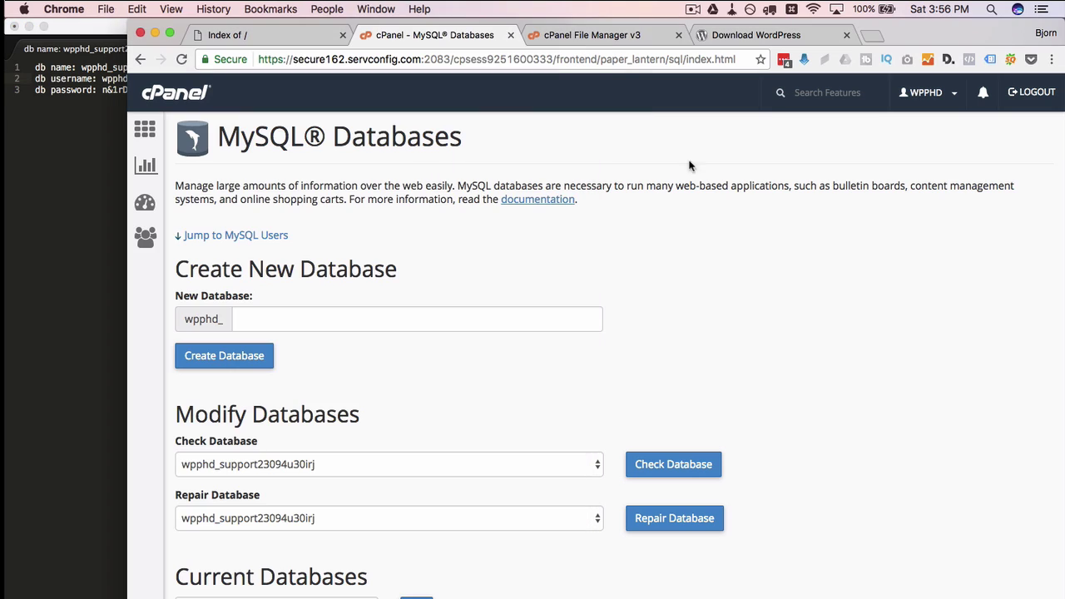
click(587, 35)
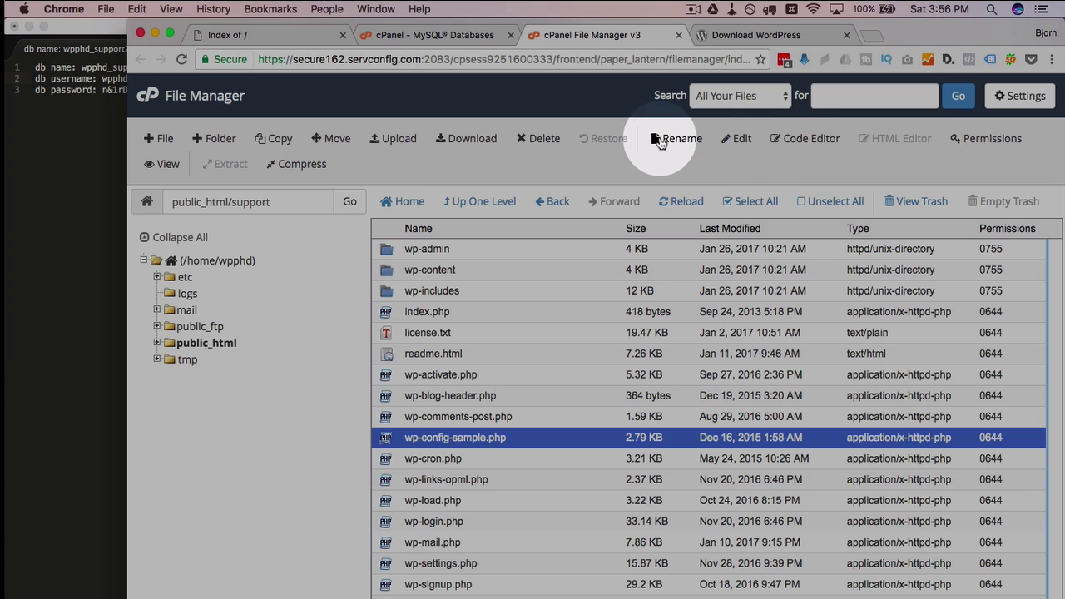
Open wp-config-sample.php in Code Editor and paste the database name over the line 23 placeholder
click(801, 140)
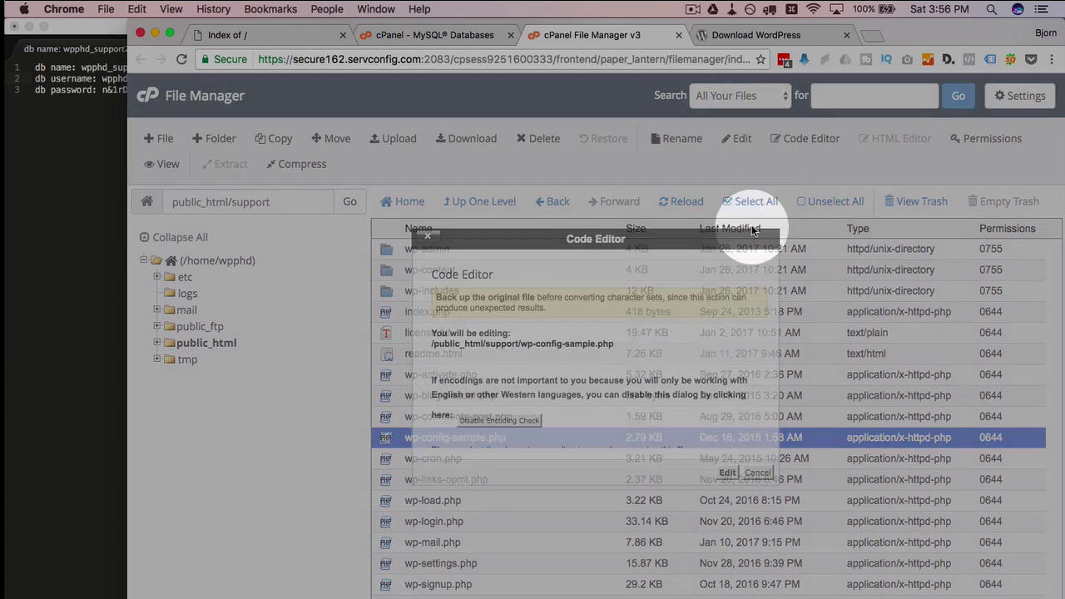
click(730, 474)
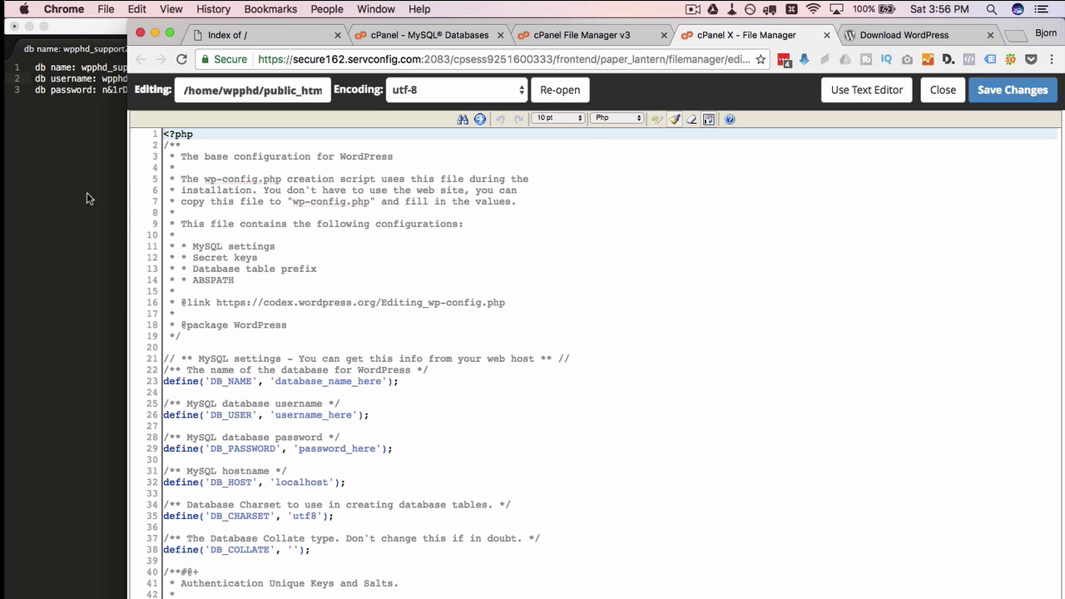
click(86, 198)
drag(205, 67, 83, 67)
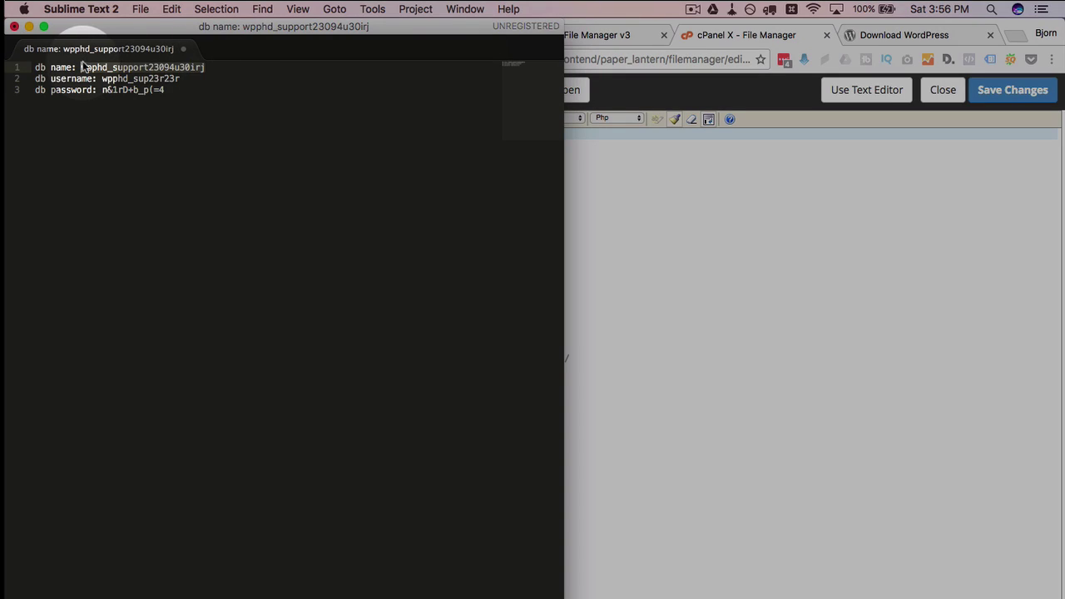
right_click(92, 68)
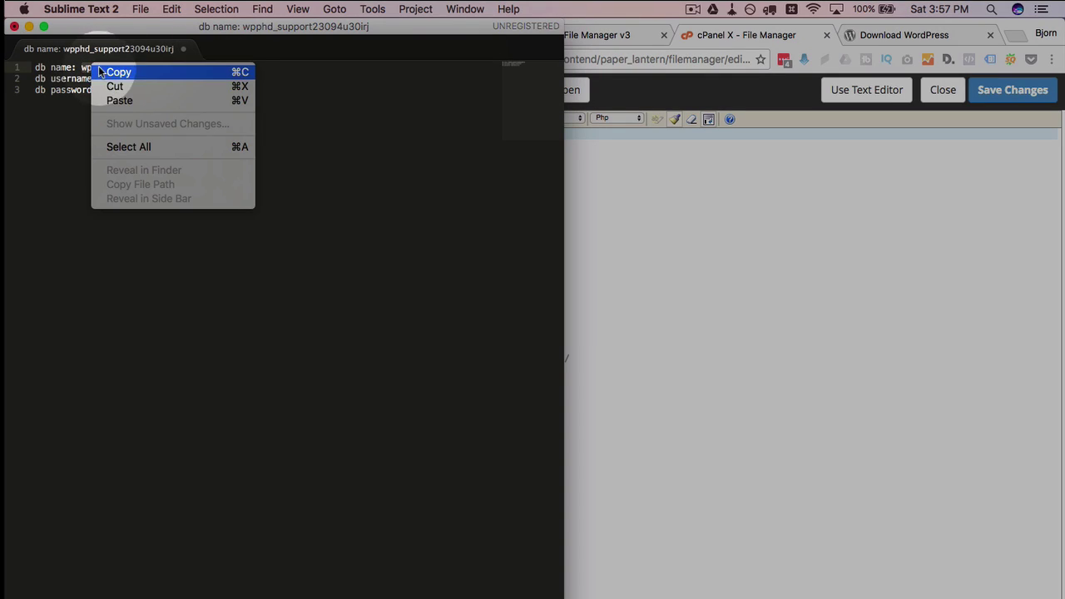
click(171, 73)
click(594, 326)
double_click(376, 381)
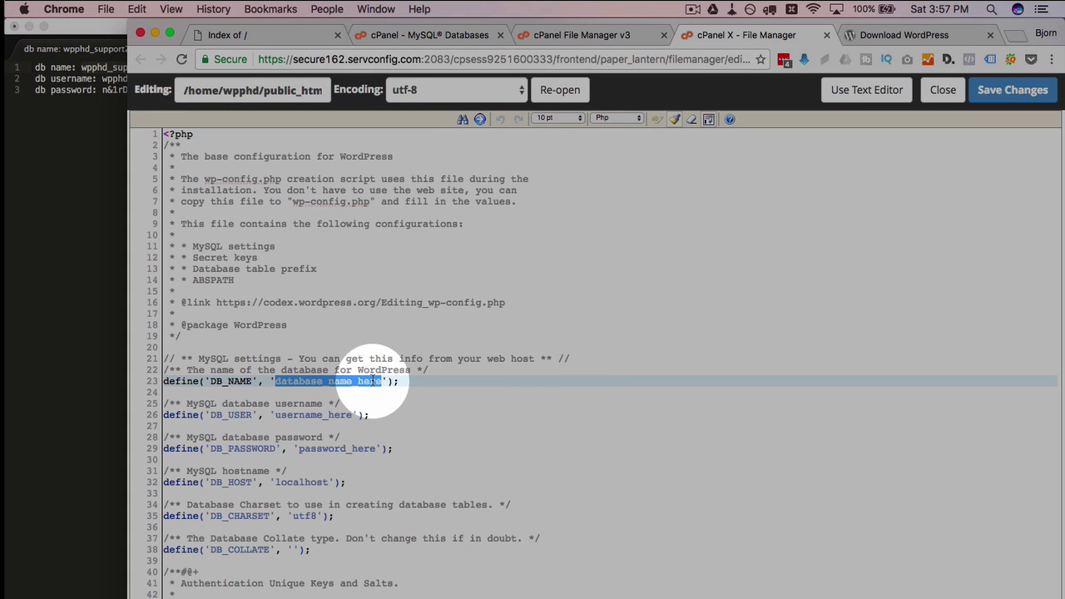
right_click(374, 381)
click(401, 446)
Paste the database username from the notes over the DB_USER placeholder on line 26
click(91, 185)
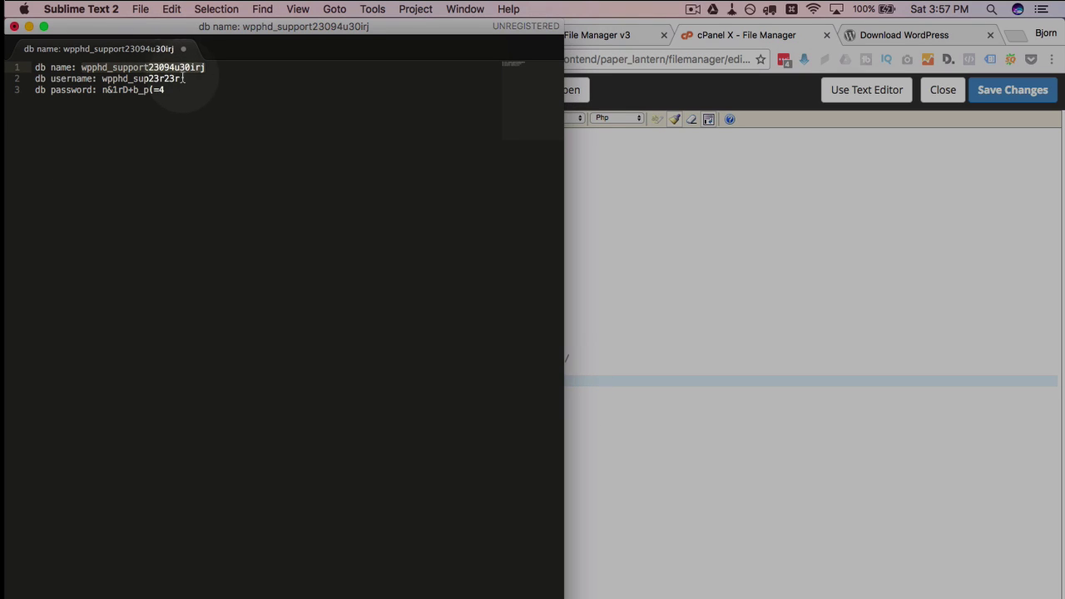
click(118, 78)
right_click(123, 80)
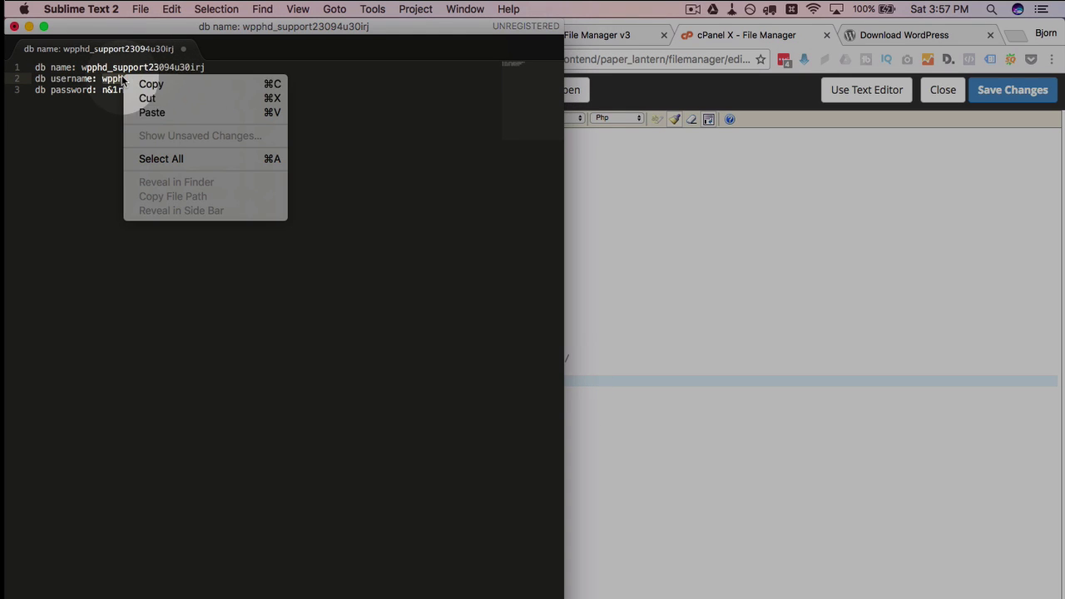
click(153, 84)
click(597, 376)
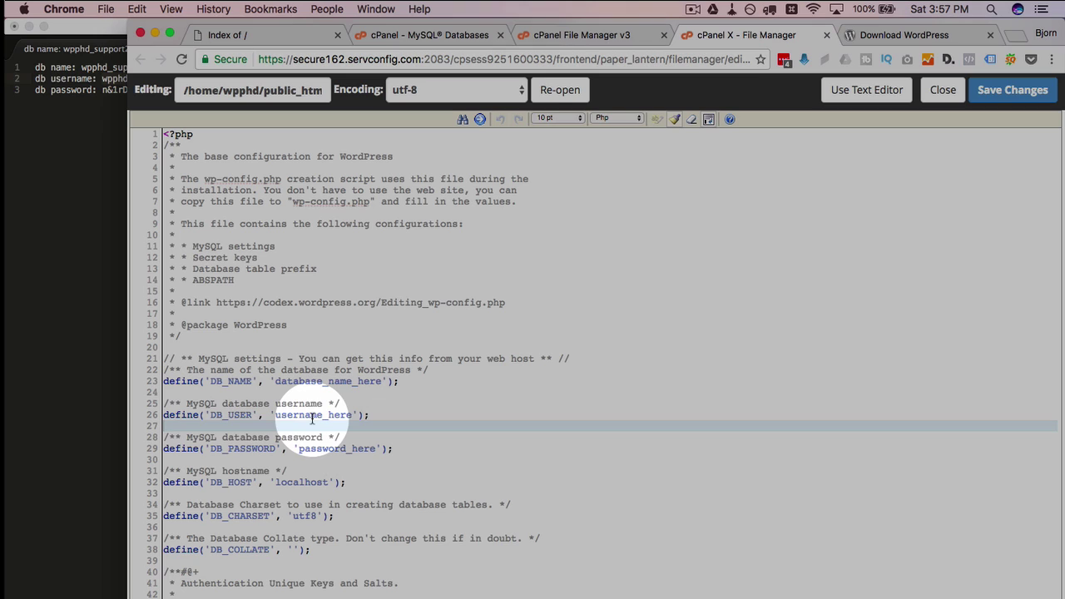
double_click(314, 415)
right_click(312, 416)
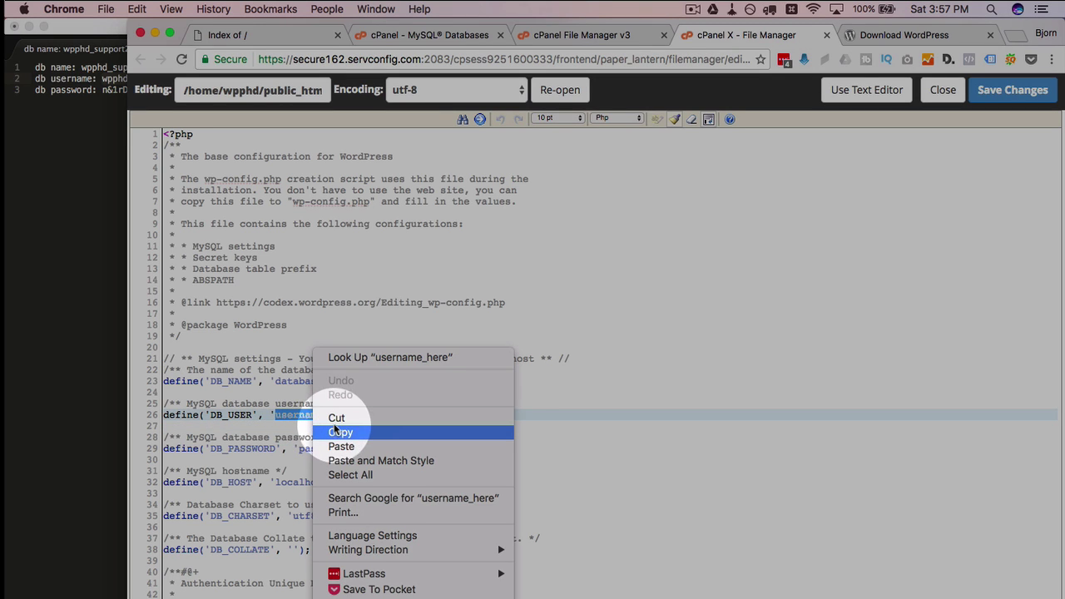
click(341, 446)
Paste the database password over the DB_PASSWORD placeholder on line 29, save, and close
click(116, 180)
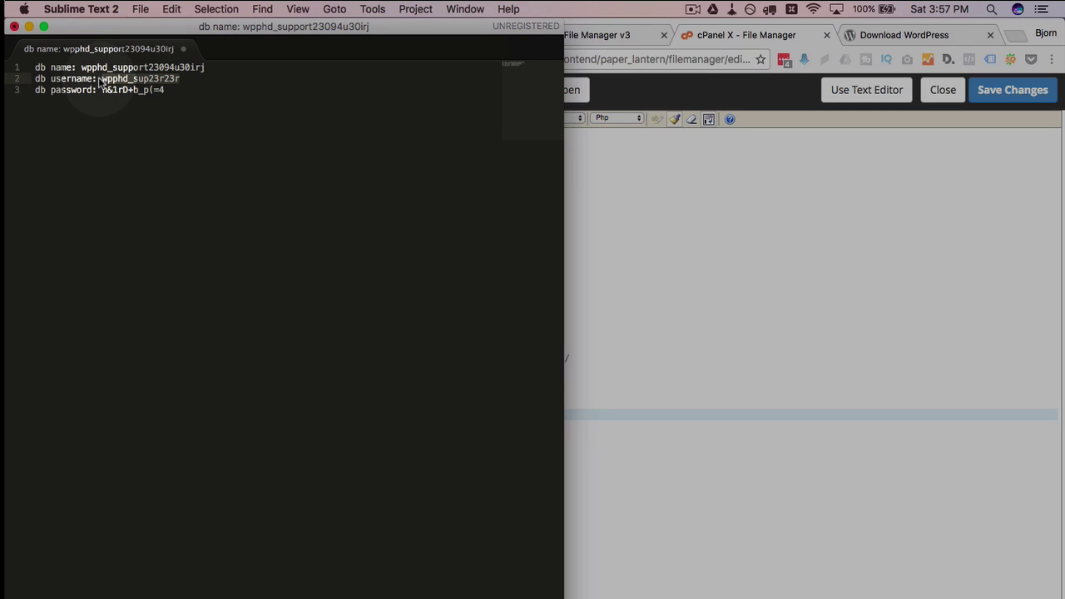
drag(103, 90, 165, 90)
right_click(156, 90)
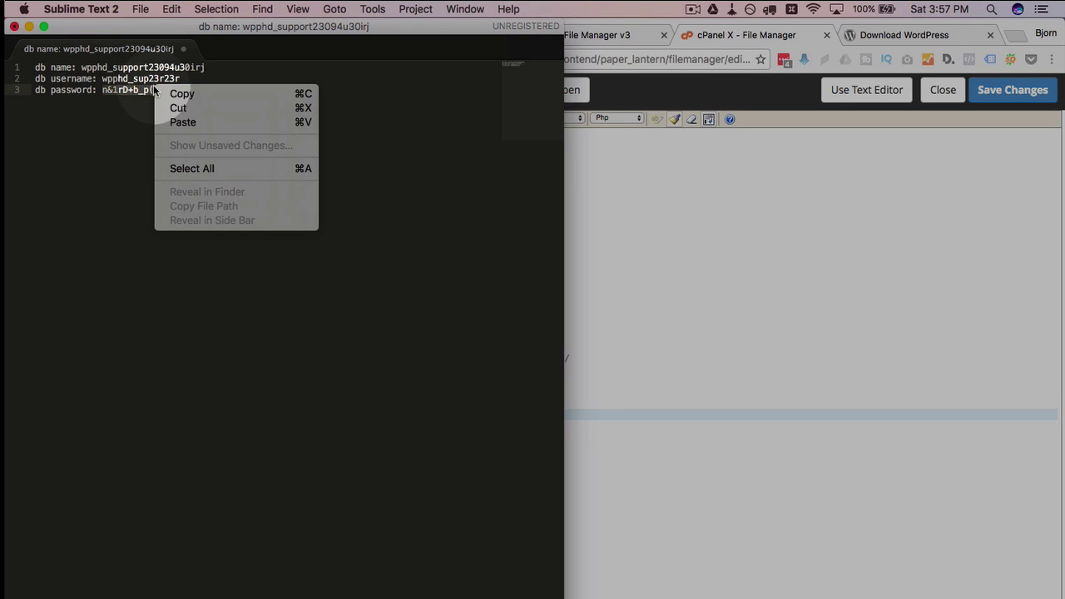
click(179, 92)
click(608, 347)
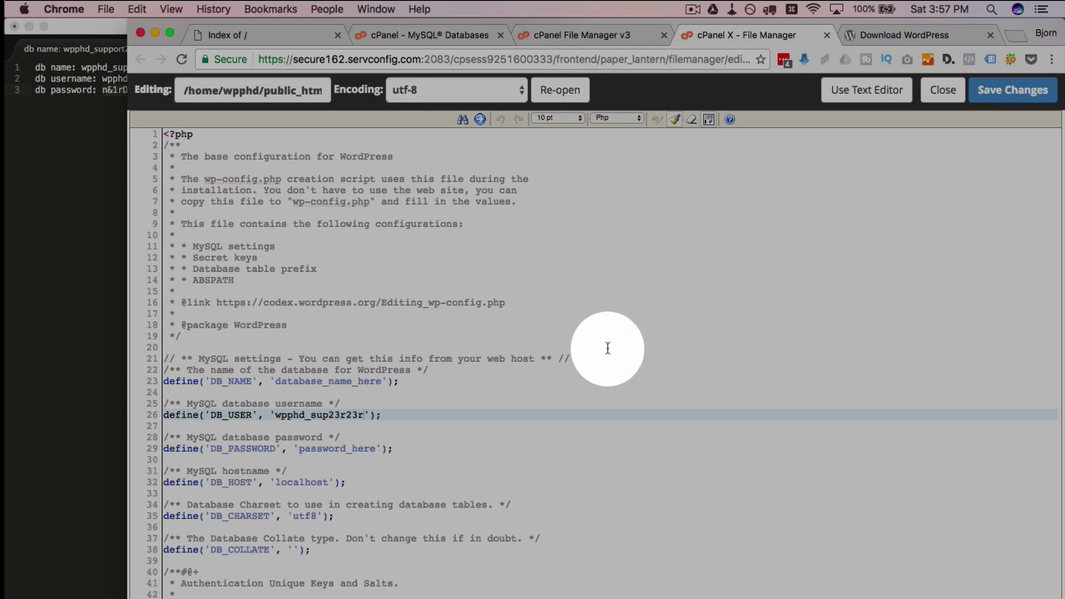
double_click(347, 448)
right_click(347, 450)
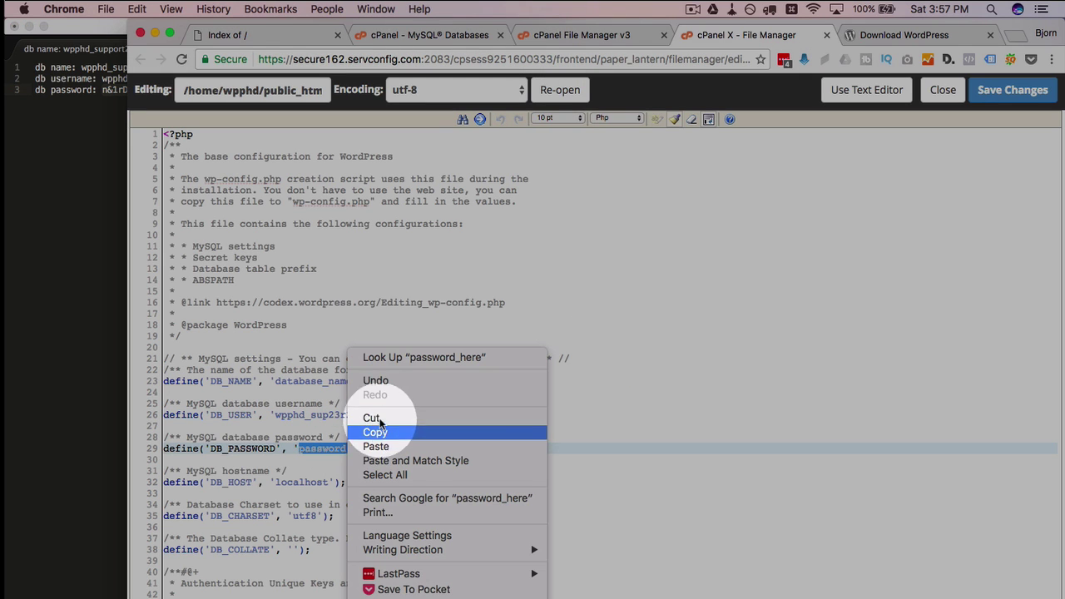
click(386, 447)
click(808, 313)
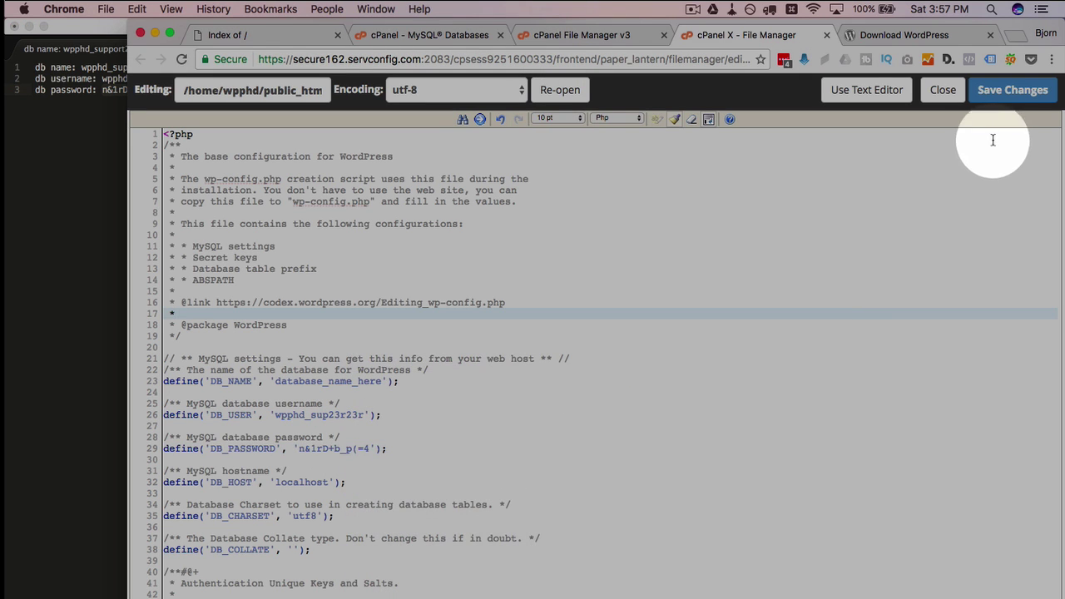
click(1009, 92)
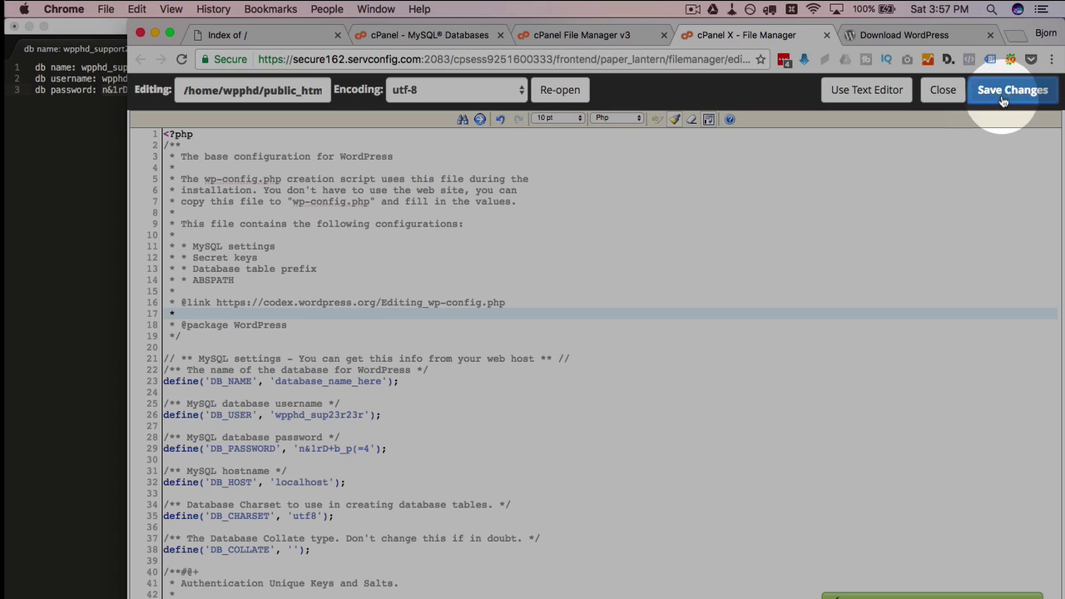
click(943, 91)
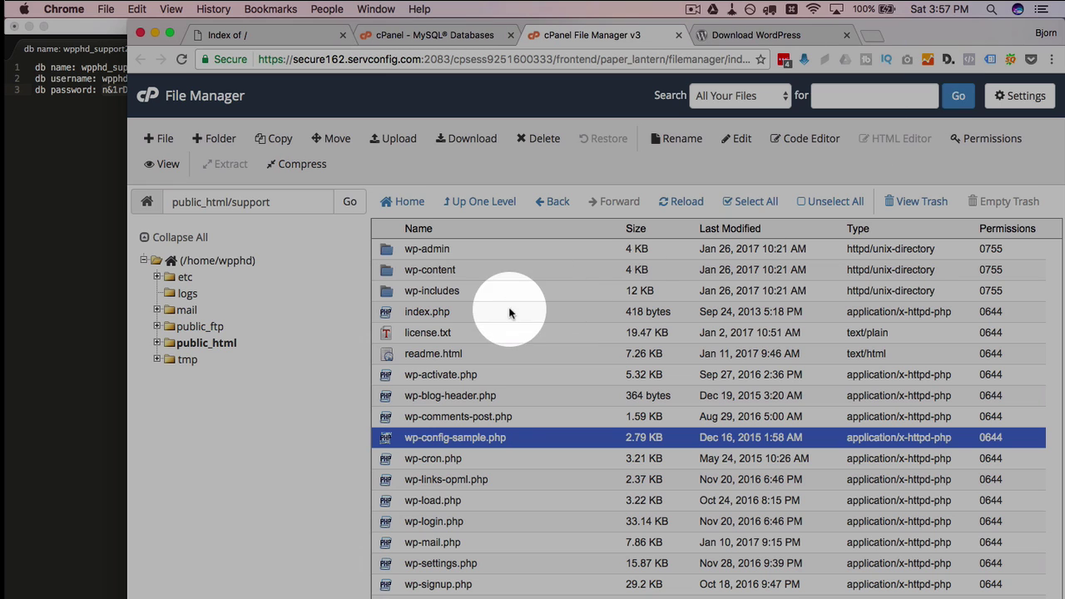
Rename wp-config-sample.php to wp-config.php
click(471, 439)
double_click(471, 439)
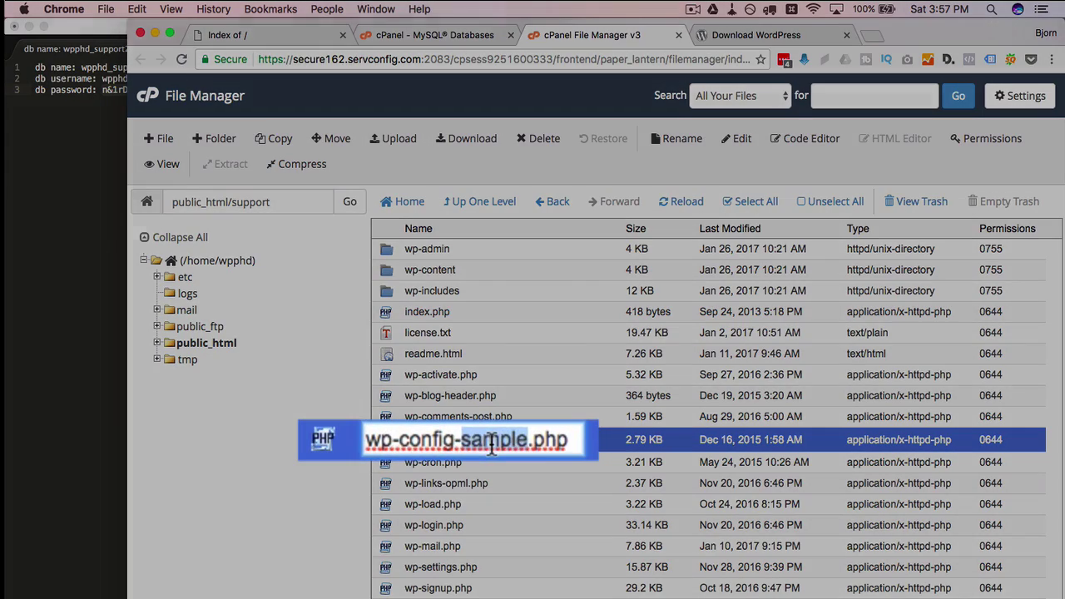
key(BackSpace)
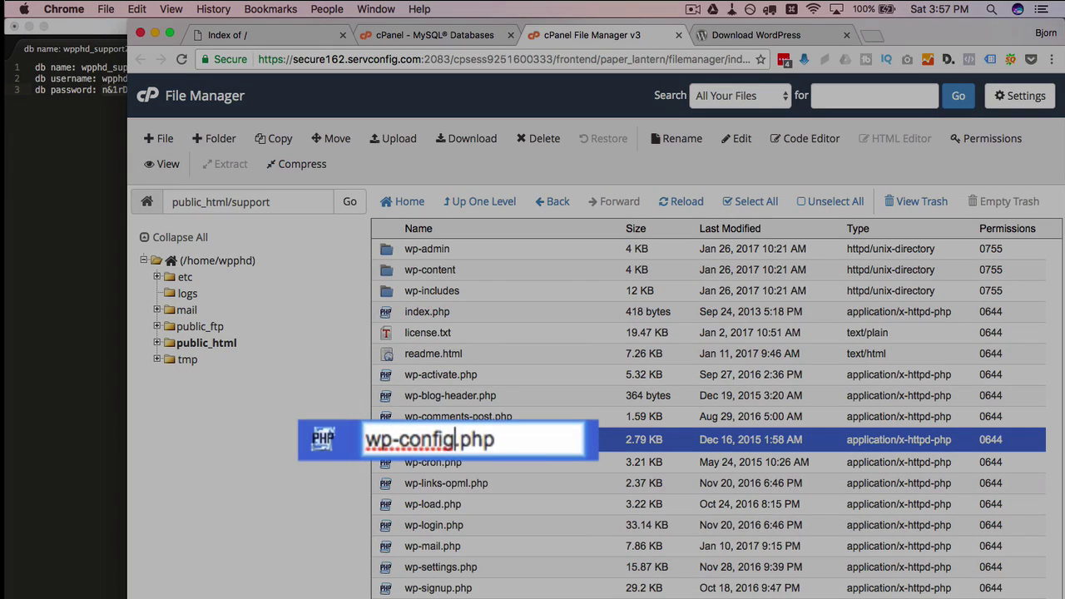
key(Return)
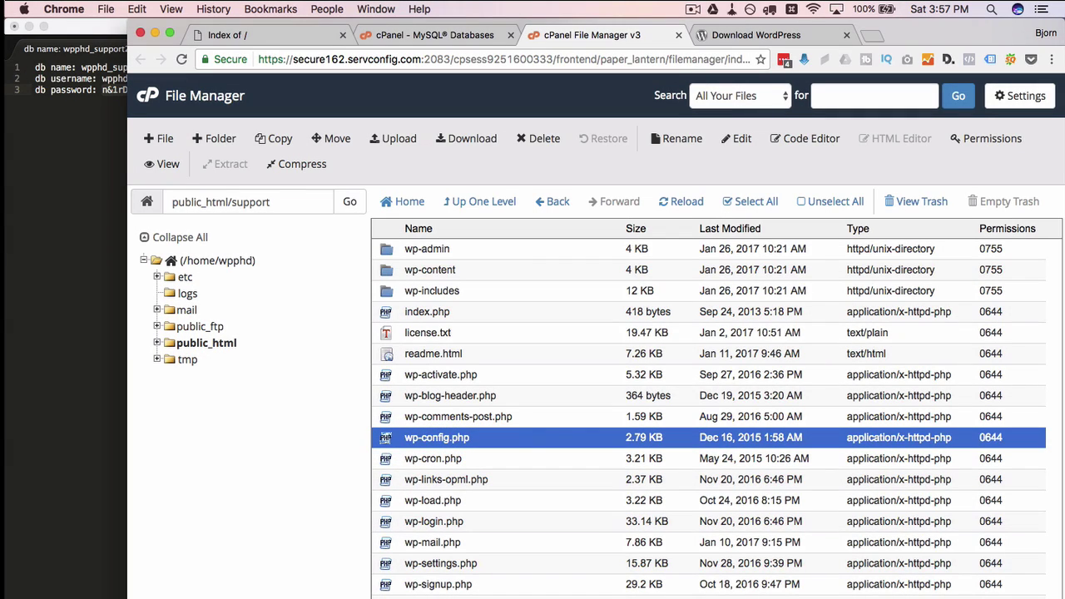
Check support.wp-phd.com, which shows a database connection error, then return to MySQL Databases
click(265, 42)
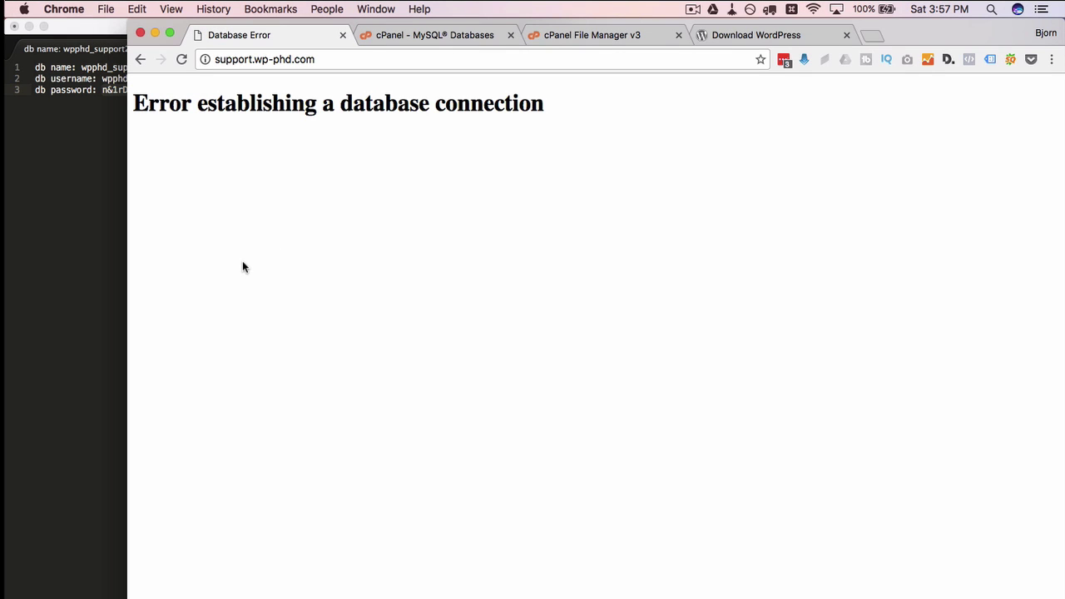
drag(132, 104, 597, 118)
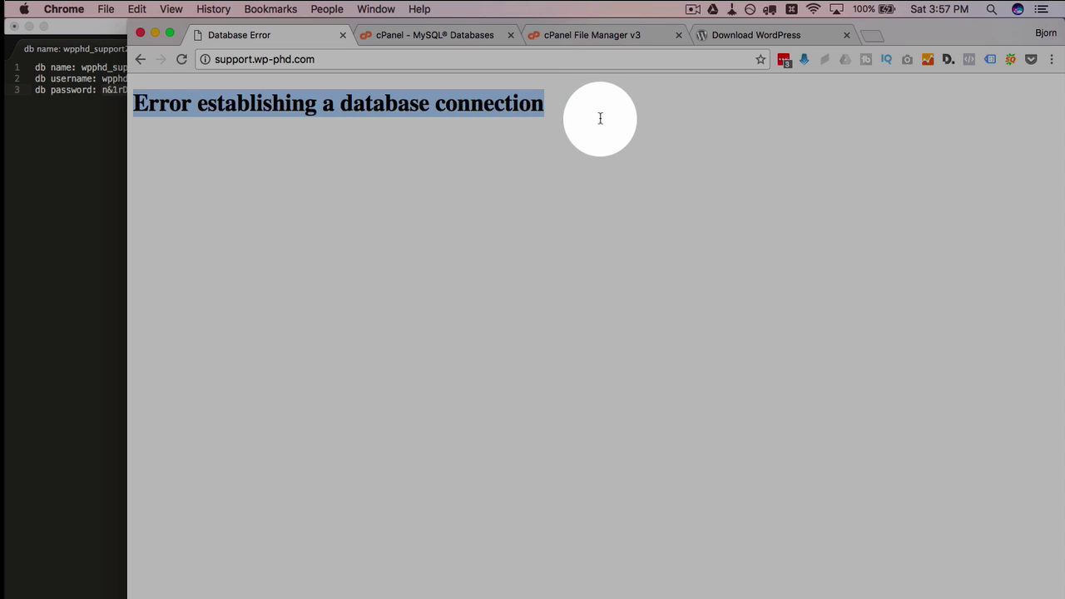
click(461, 33)
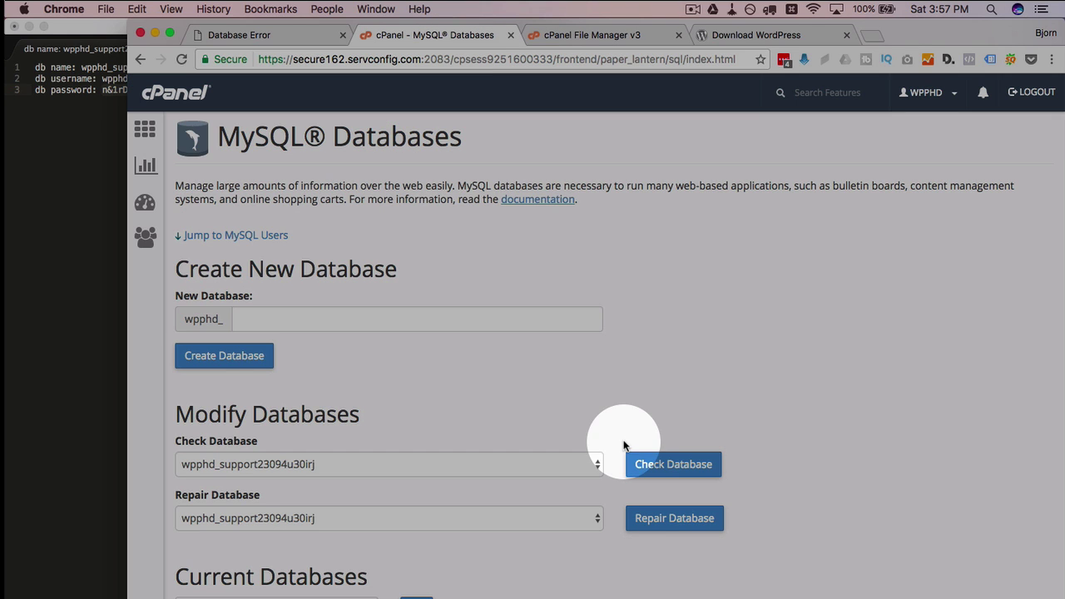
Add wpphd_sup23r23r to wpphd_support23094u30irj with ALL PRIVILEGES, then return to the site tab
scroll(624, 447, down, 20)
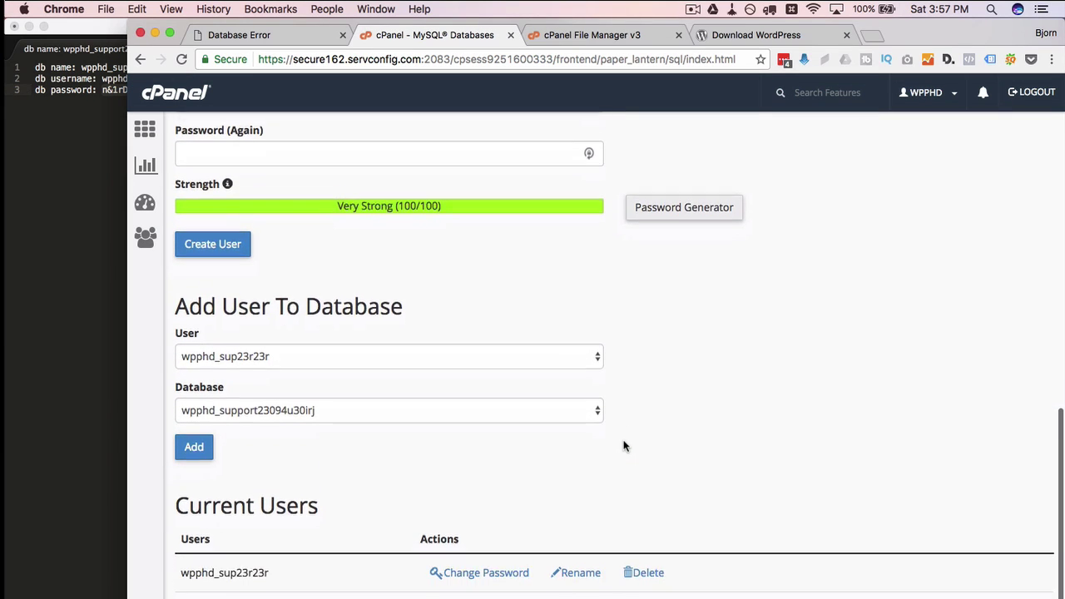
scroll(624, 447, down, 2)
drag(169, 251, 455, 240)
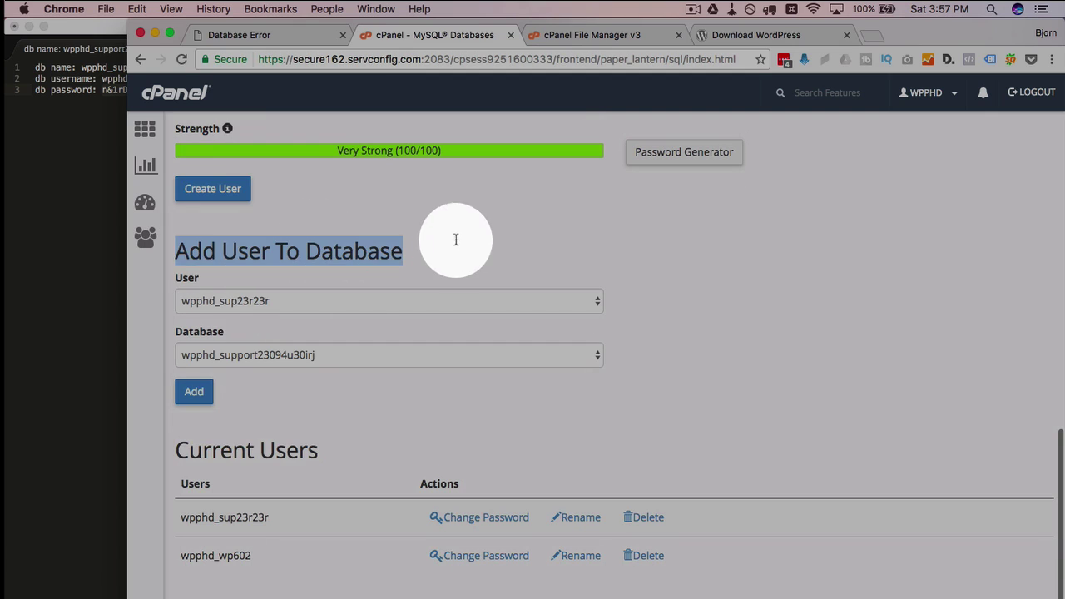
click(458, 240)
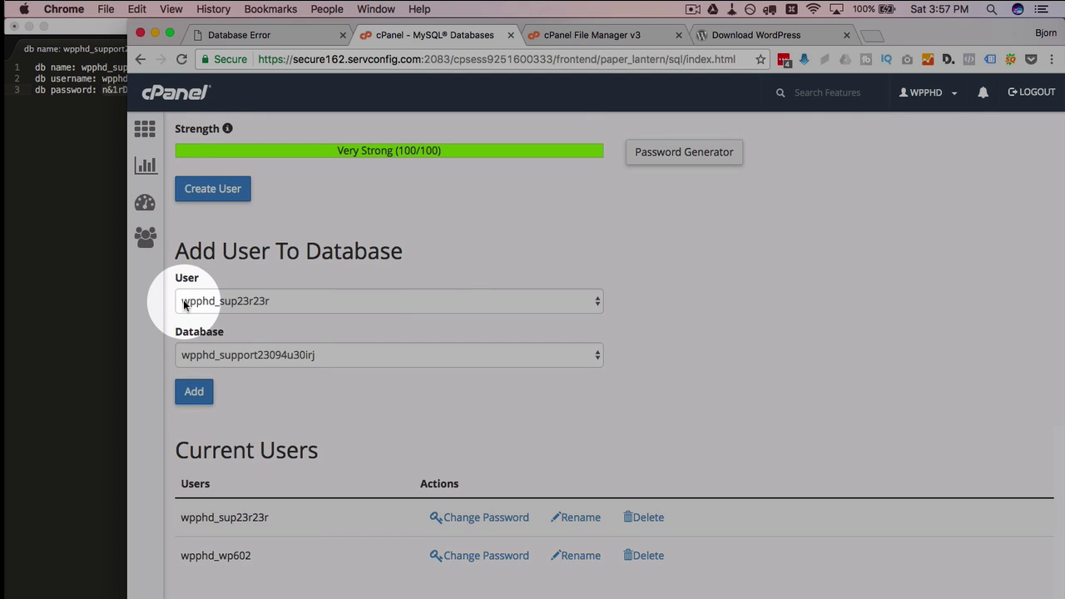
click(250, 304)
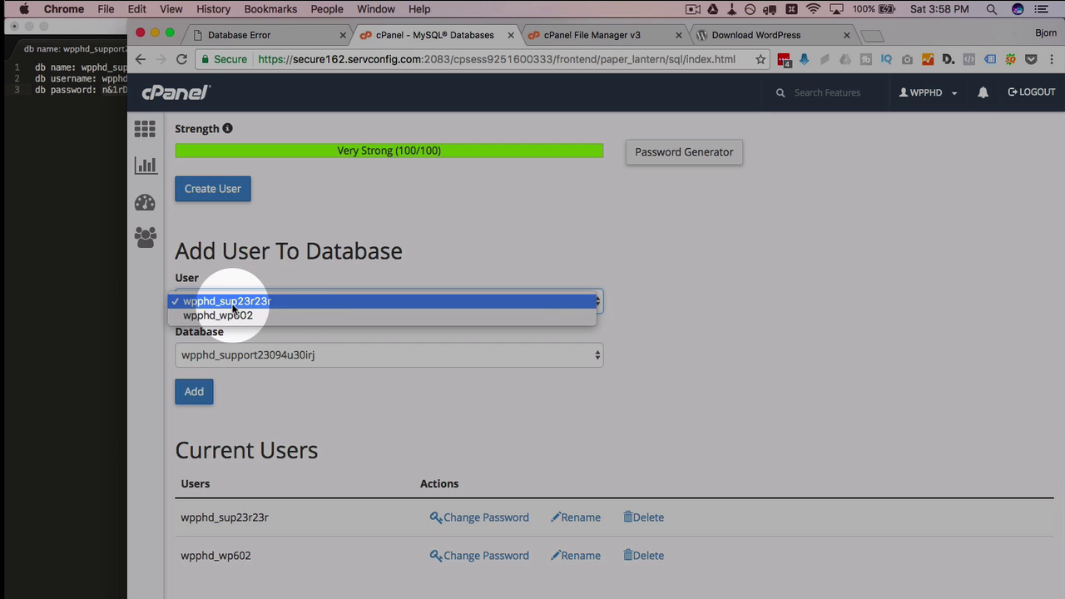
click(233, 303)
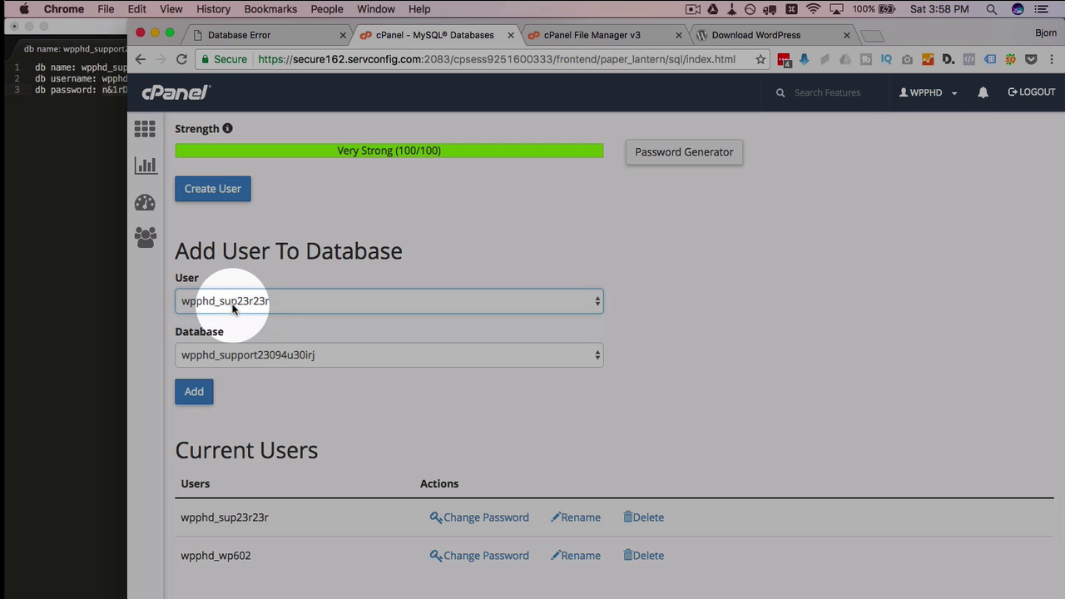
click(197, 392)
click(185, 275)
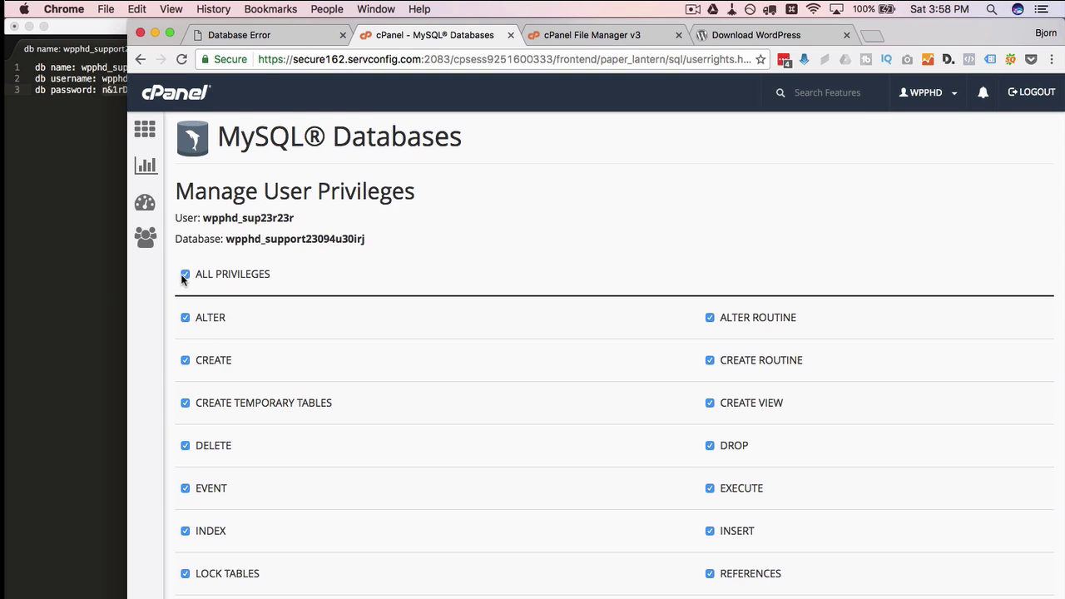
scroll(285, 328, down, 5)
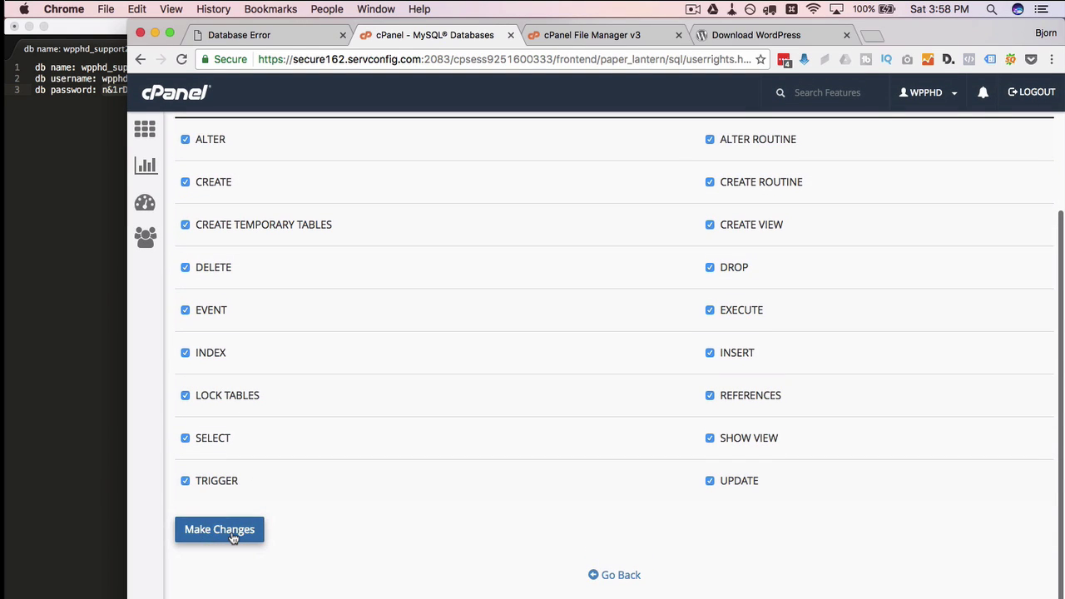
click(233, 539)
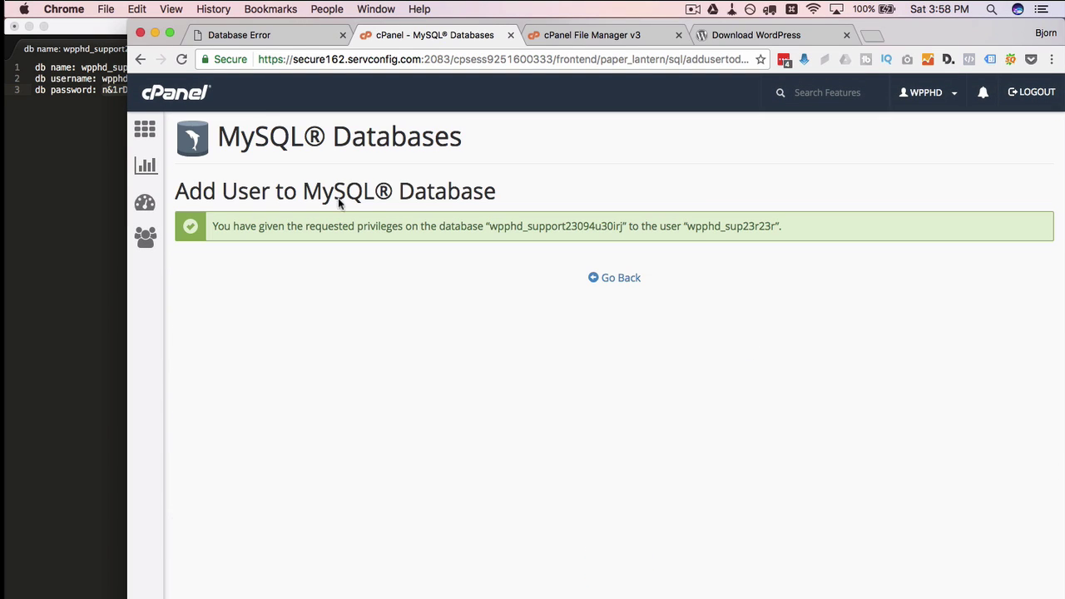
click(274, 34)
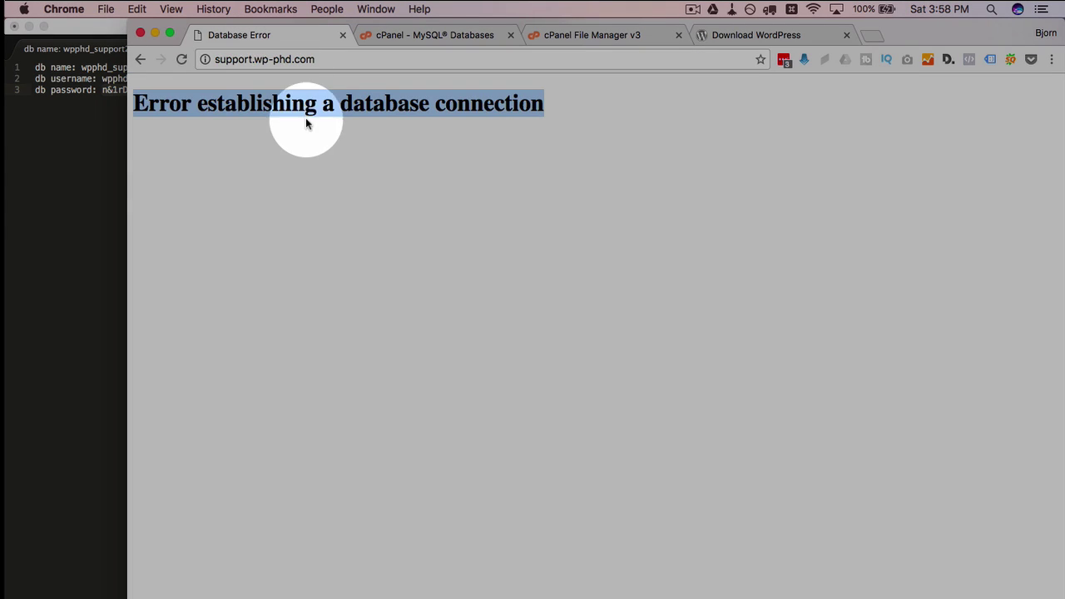
Reload the site, then open wp-config.php in Code Editor and select the database_name_here placeholder
click(182, 60)
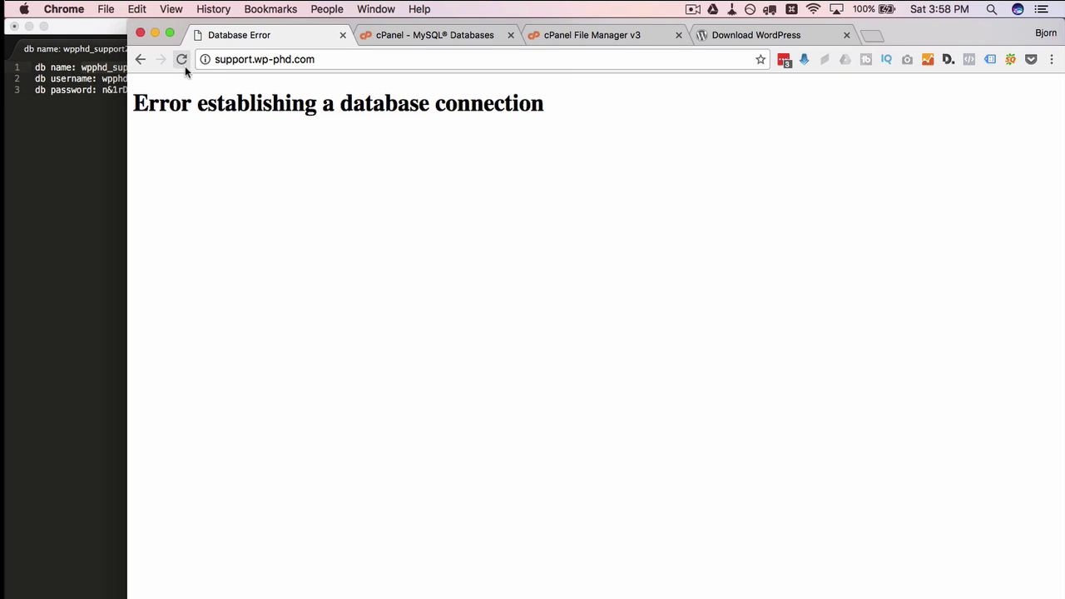
click(613, 36)
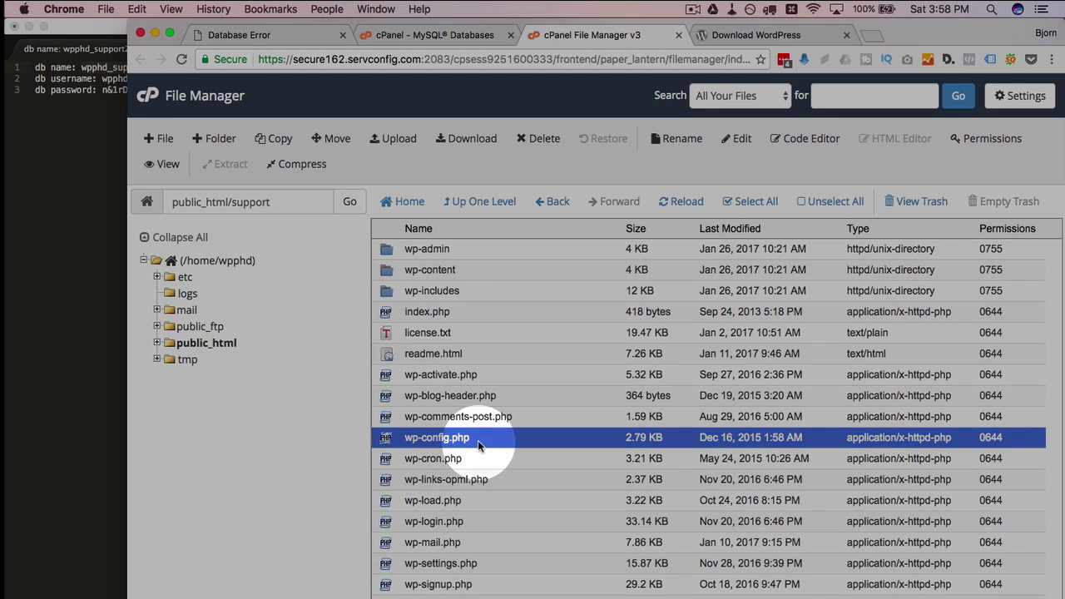
click(794, 138)
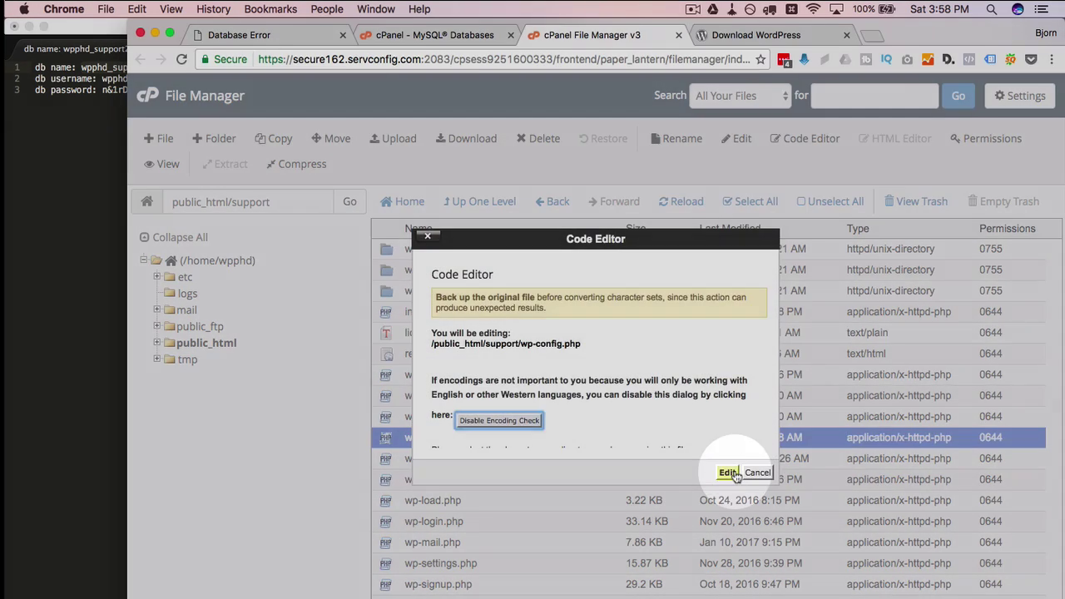
click(728, 472)
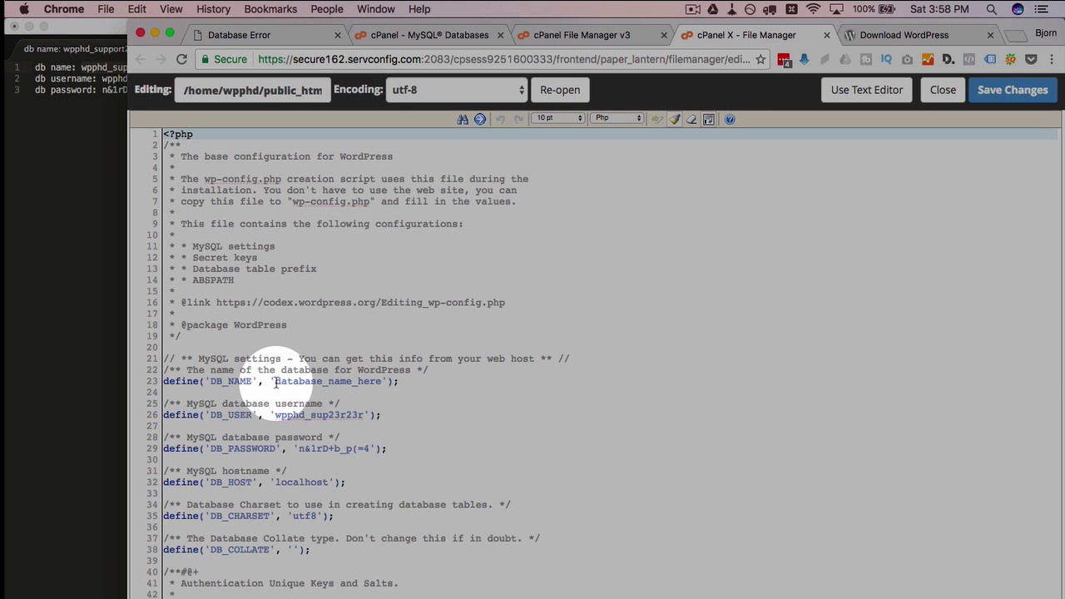
drag(276, 381, 381, 381)
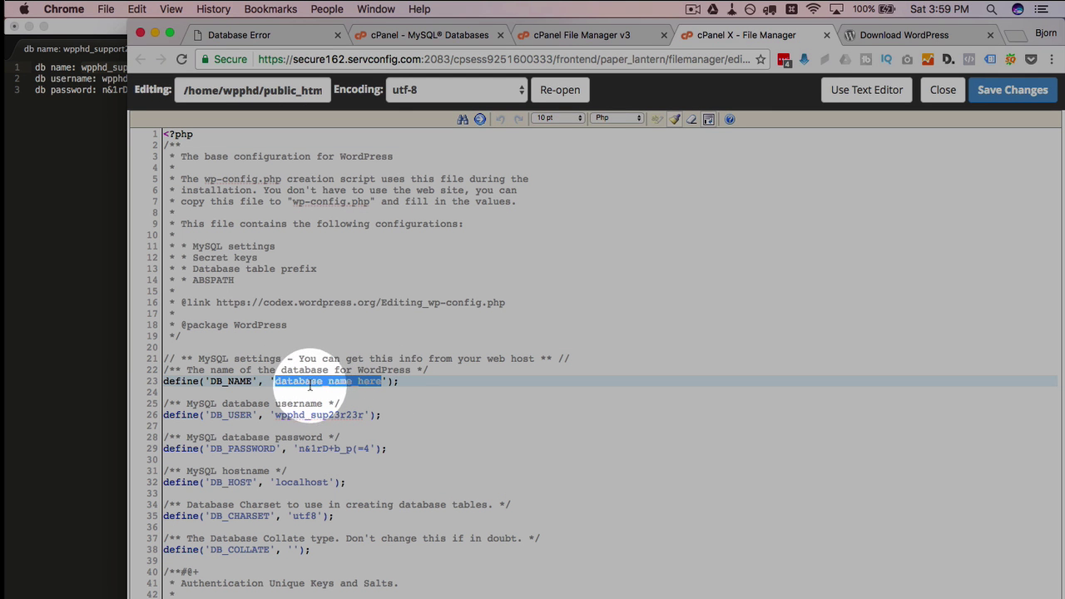
right_click(309, 383)
click(354, 433)
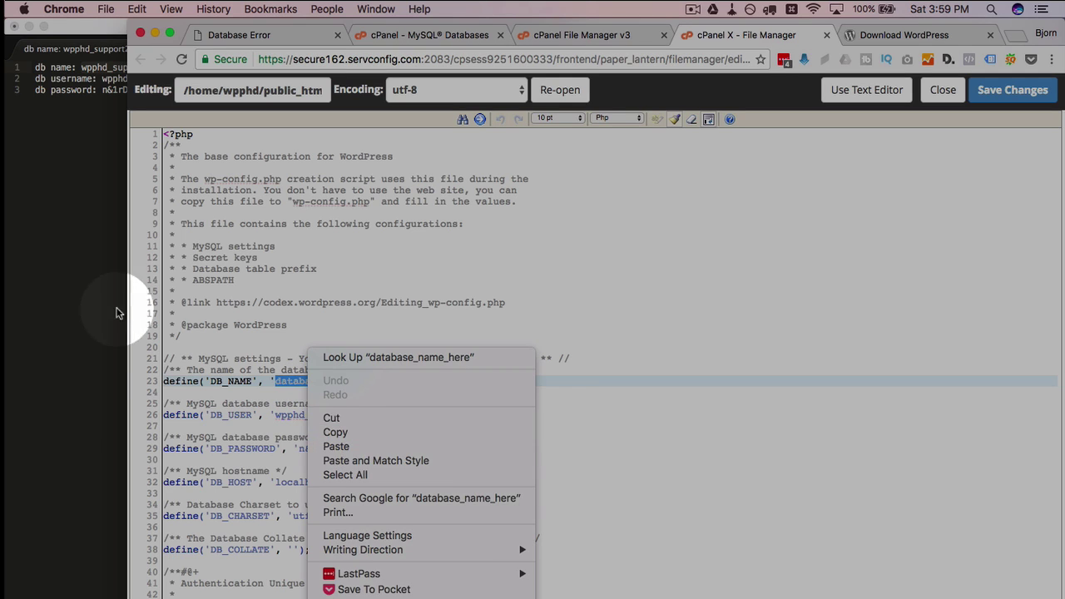
Replace database_name_here with wpphd_support23094u30irj, save and close wp-config.php
click(119, 308)
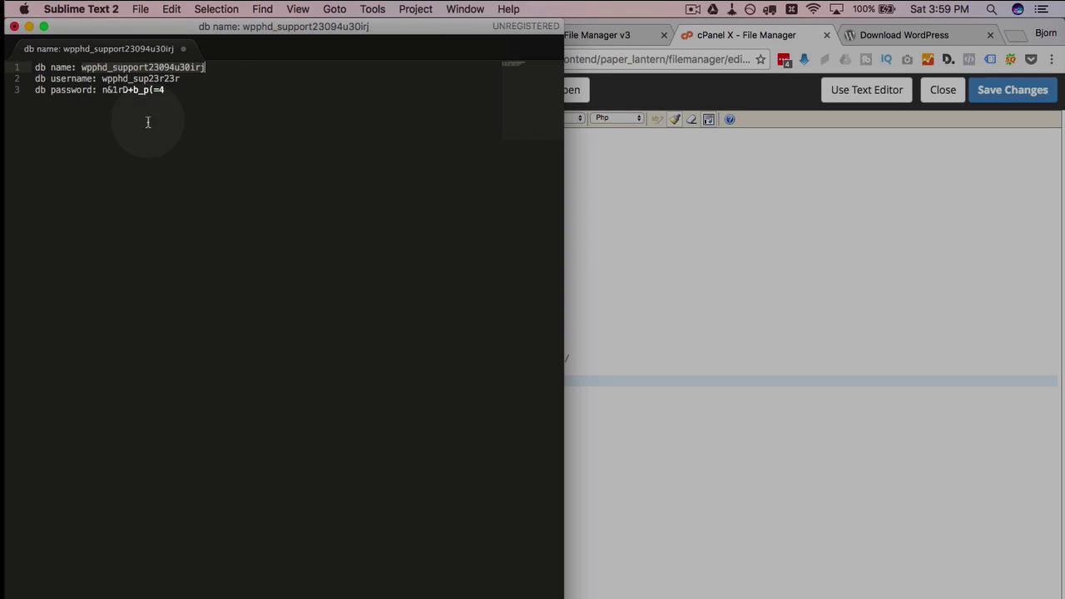
right_click(94, 70)
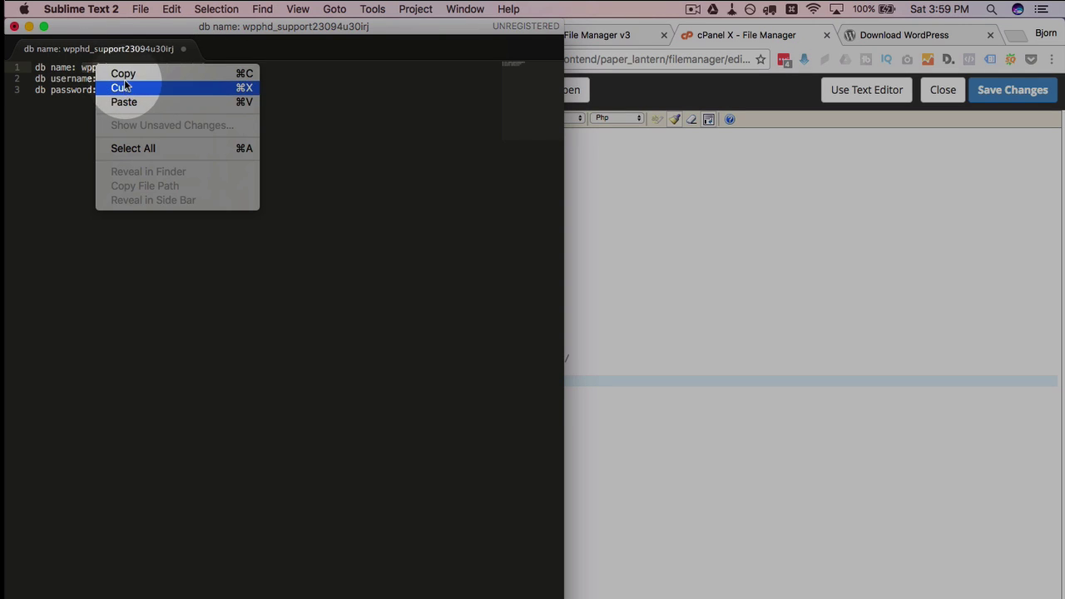
click(125, 73)
click(702, 404)
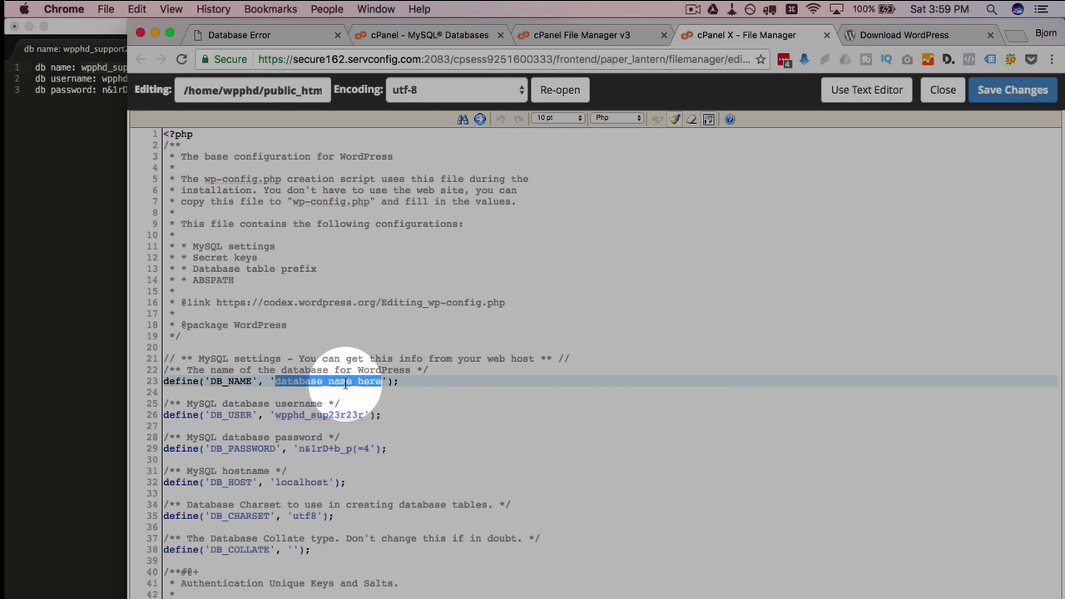
right_click(345, 383)
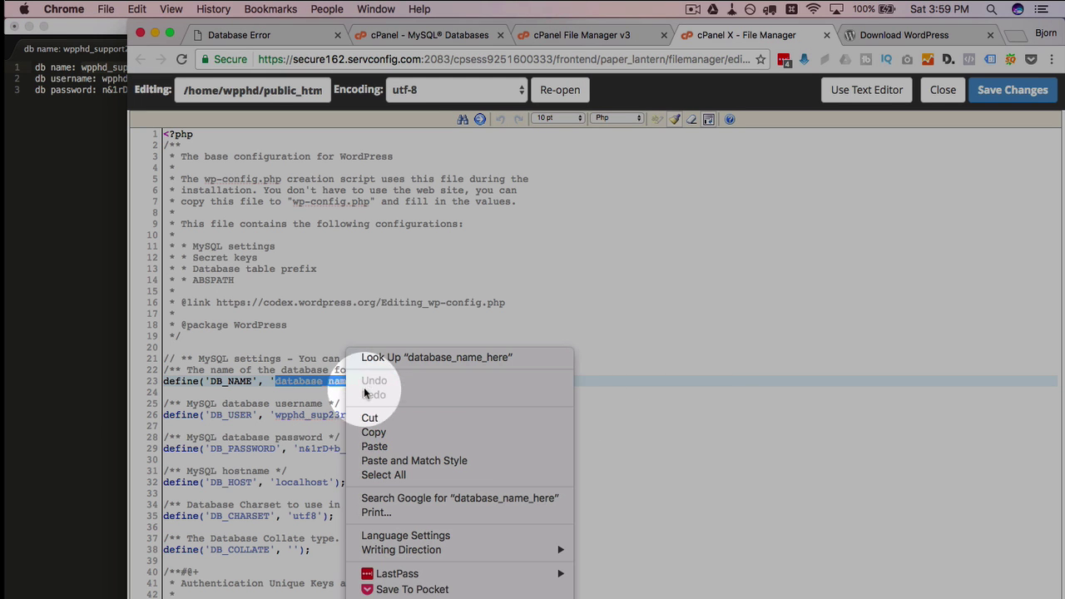
click(379, 446)
click(1003, 91)
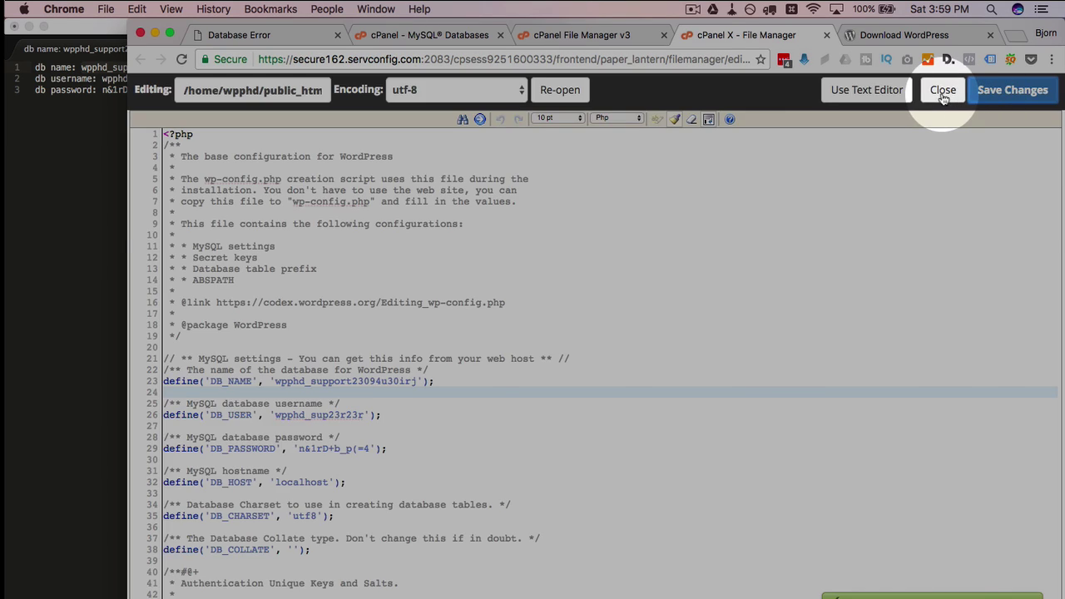
click(943, 90)
click(293, 34)
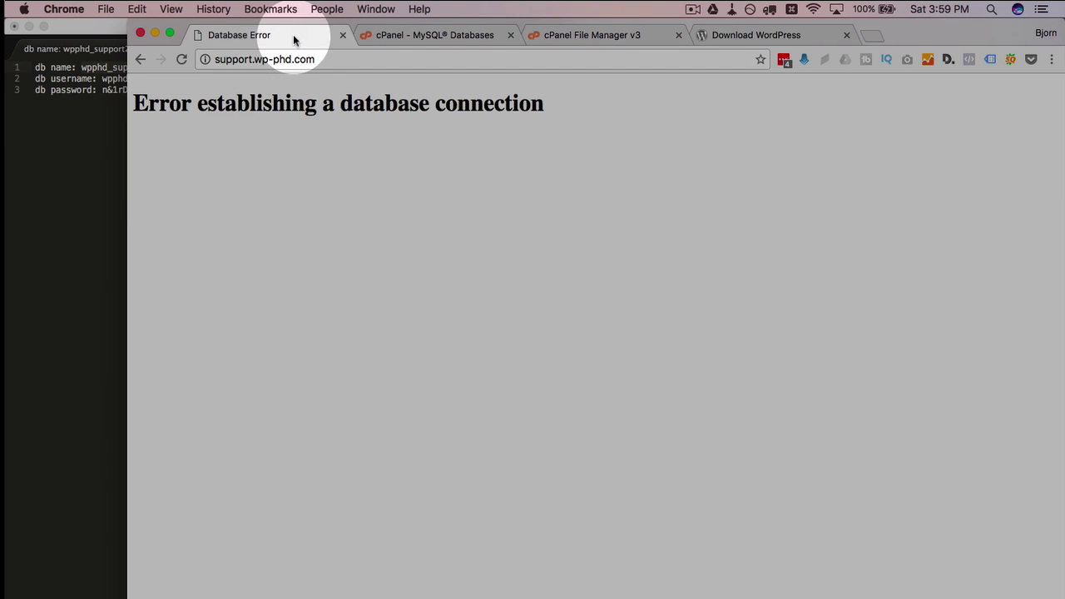
Reload the site to start the installer and continue with English (United States)
click(182, 58)
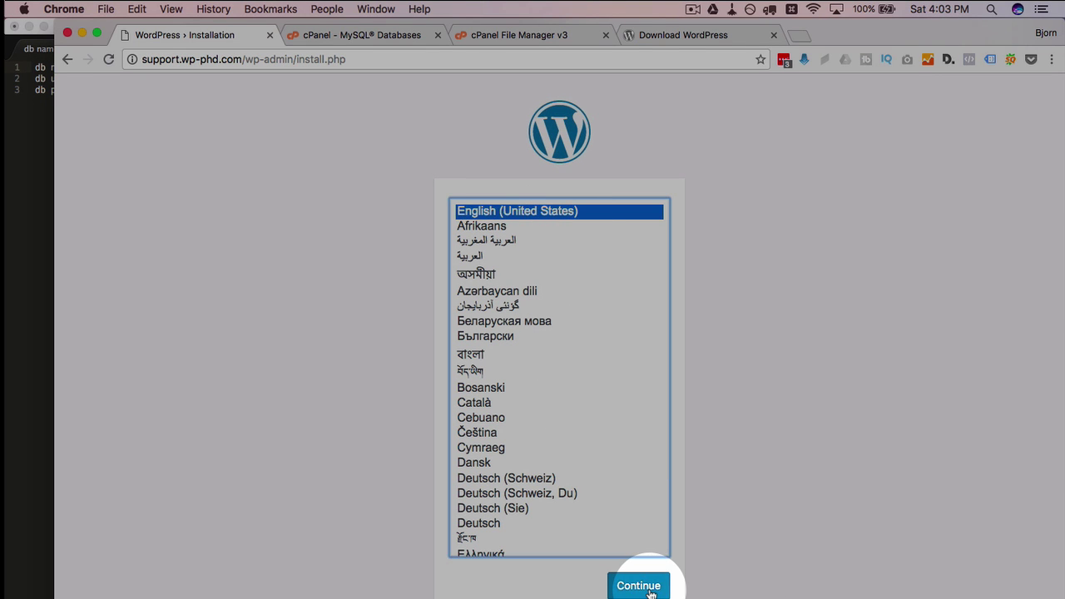
click(651, 593)
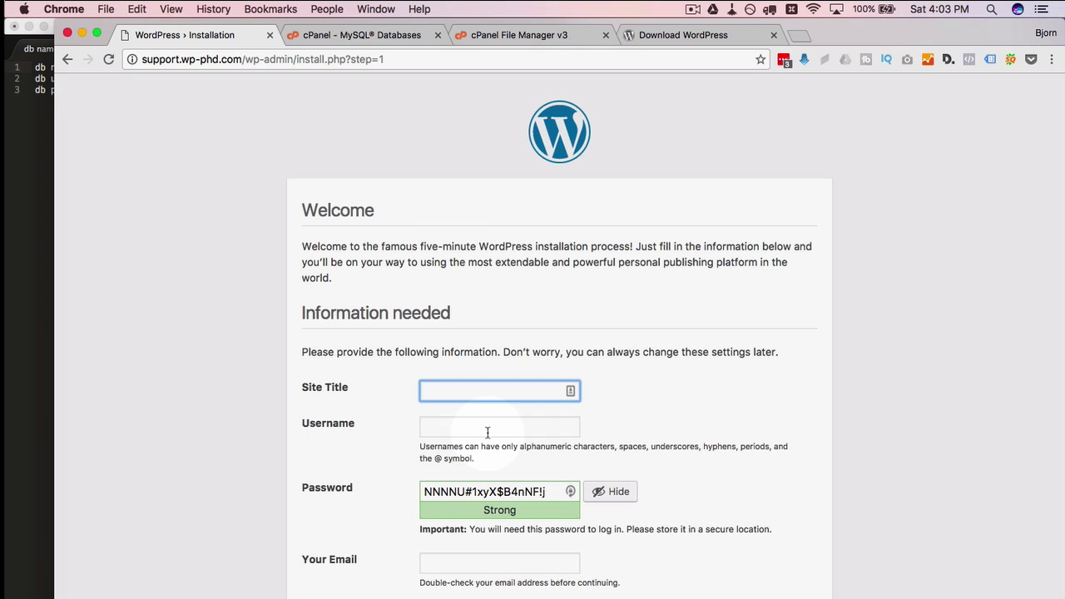
scroll(702, 375, down, 2)
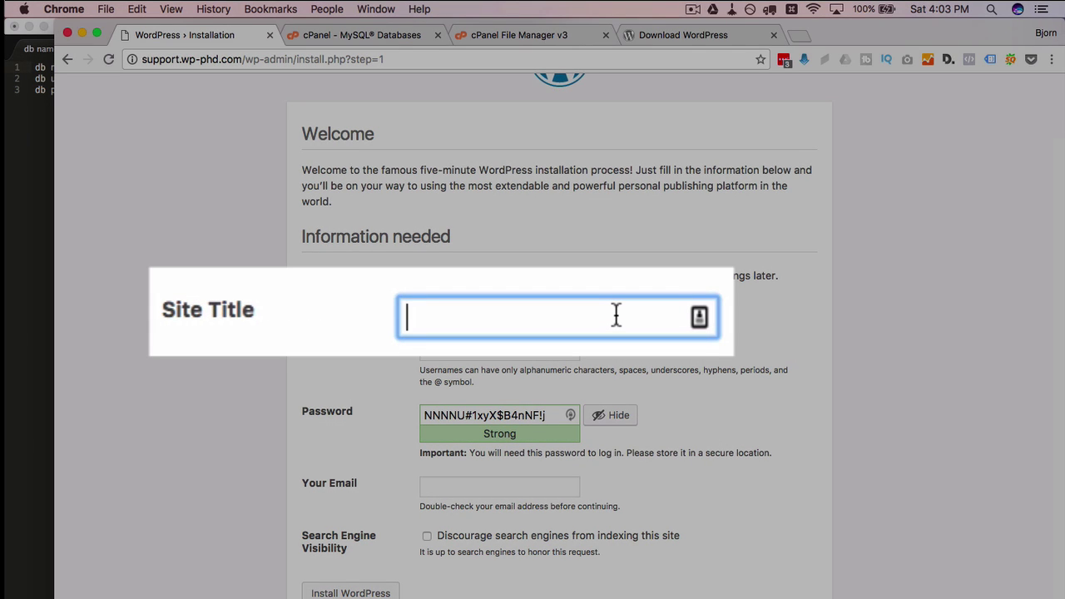
Enter site title Support, an admin username, the generated password and admin e-mail, then install WordPress
text(Support)
key(Tab)
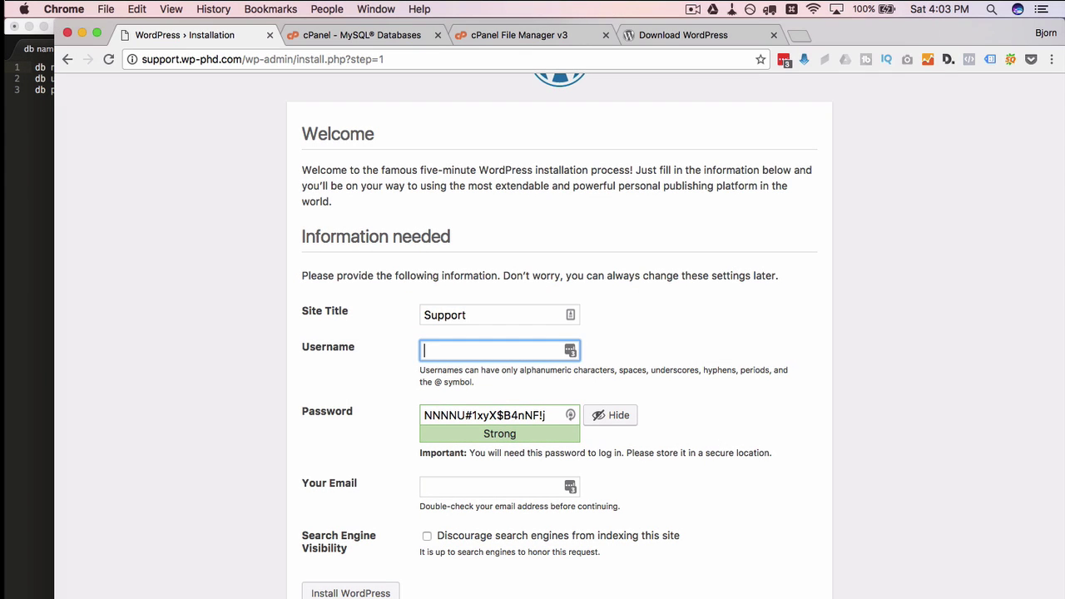
text(Bjorn)
key(Tab)
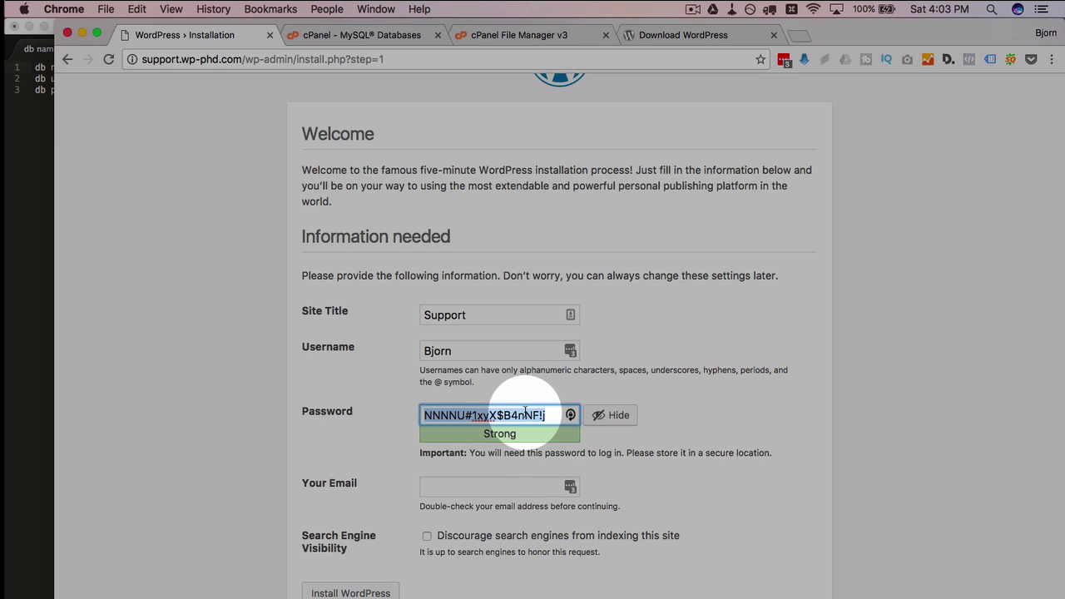
right_click(527, 415)
click(545, 364)
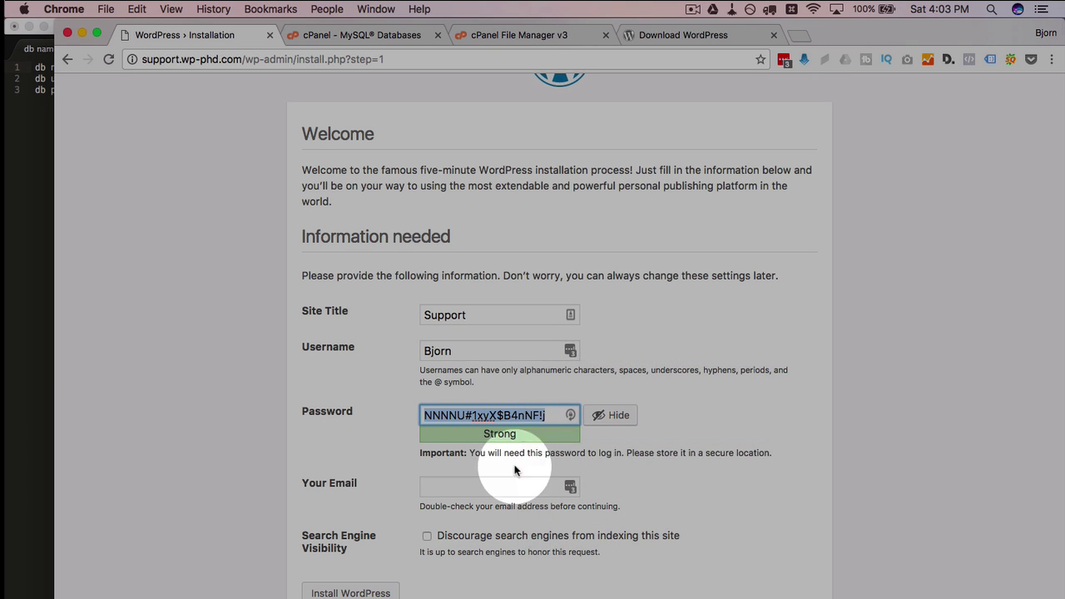
click(509, 486)
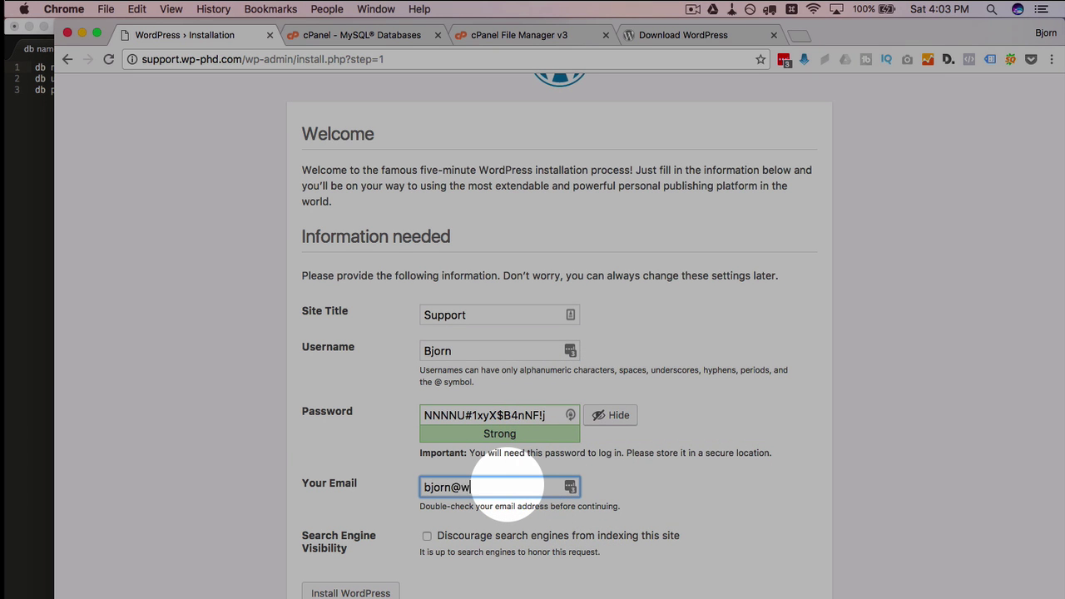
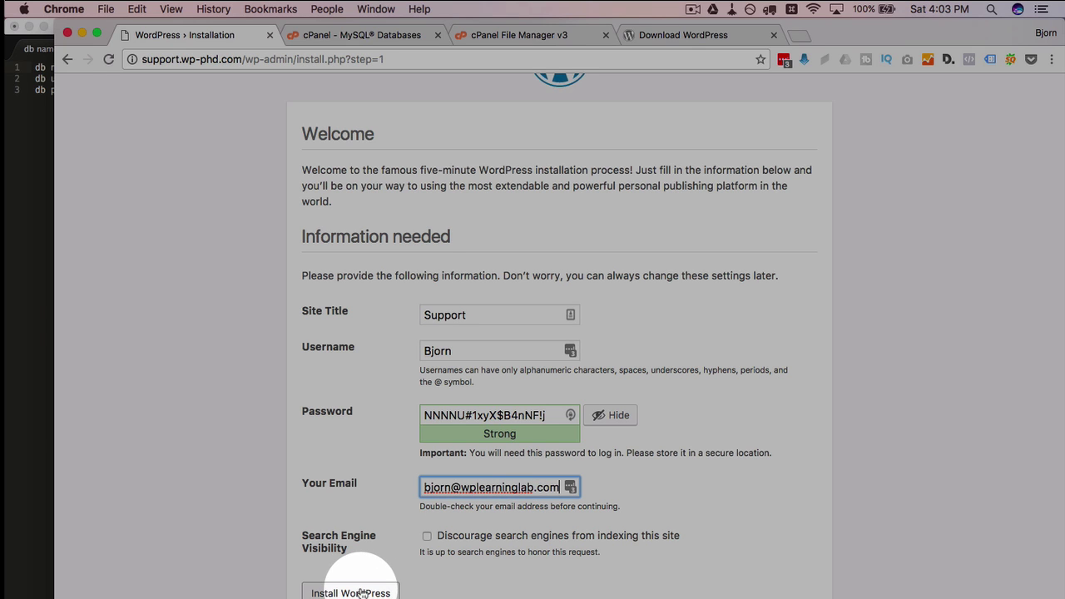
click(361, 592)
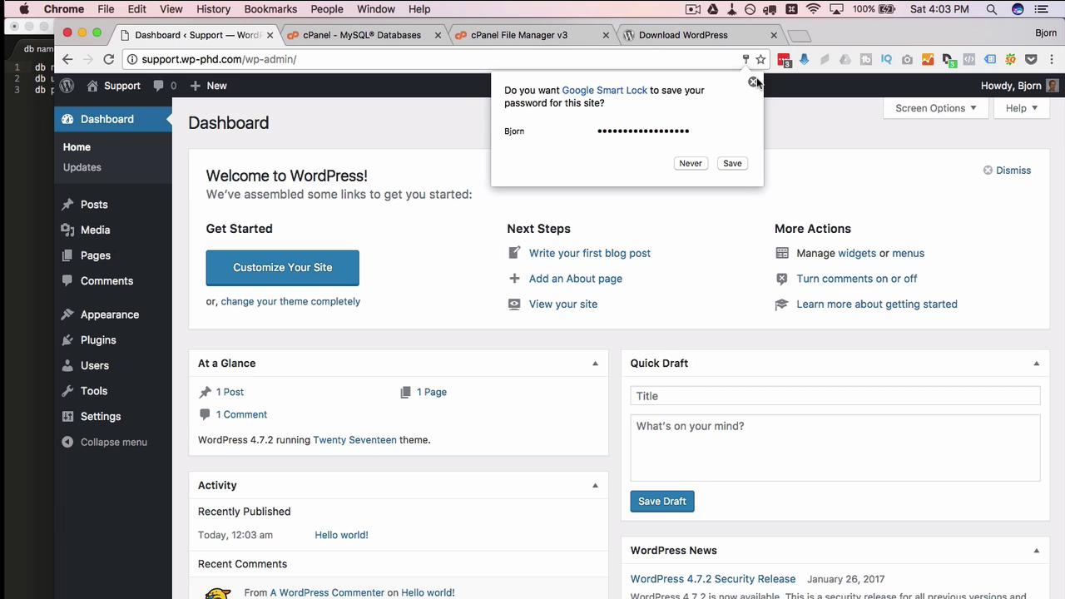
Dismiss the password-save popup and go to wp-phd.com
click(754, 83)
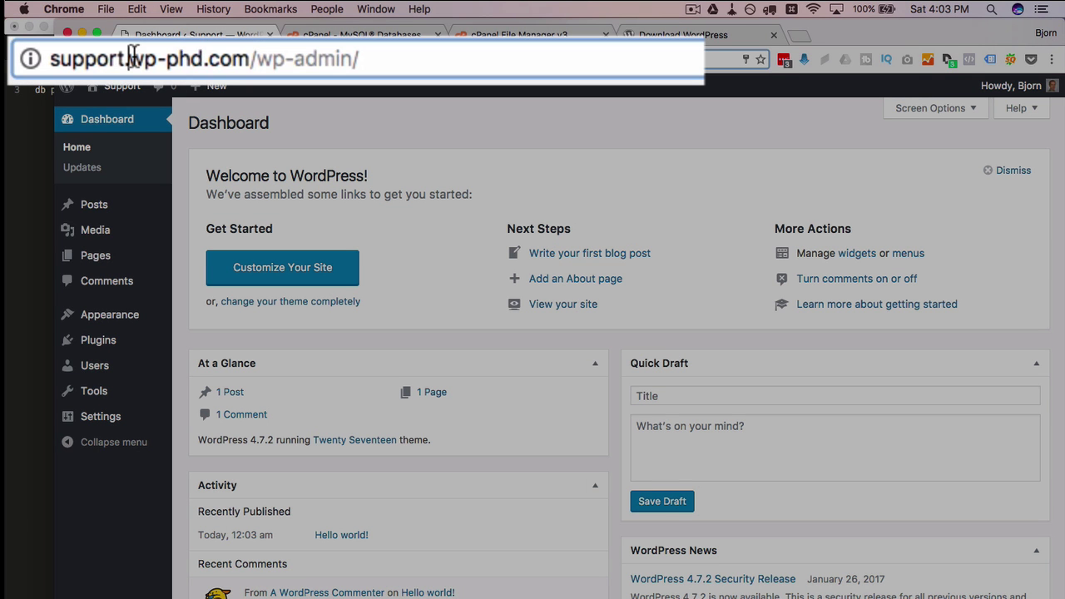
click(196, 59)
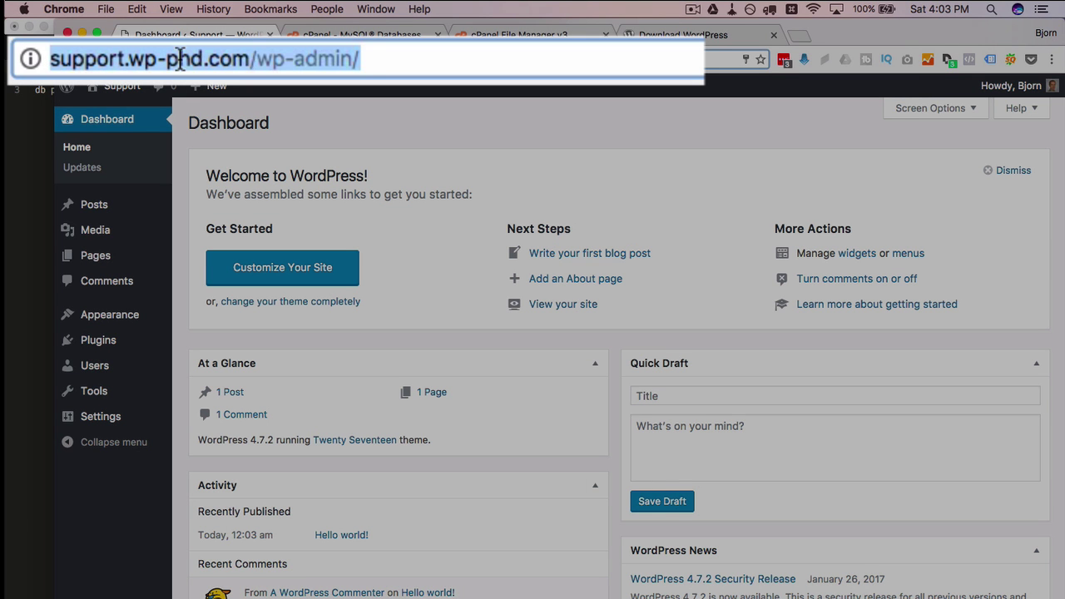
text(wp-phd.com)
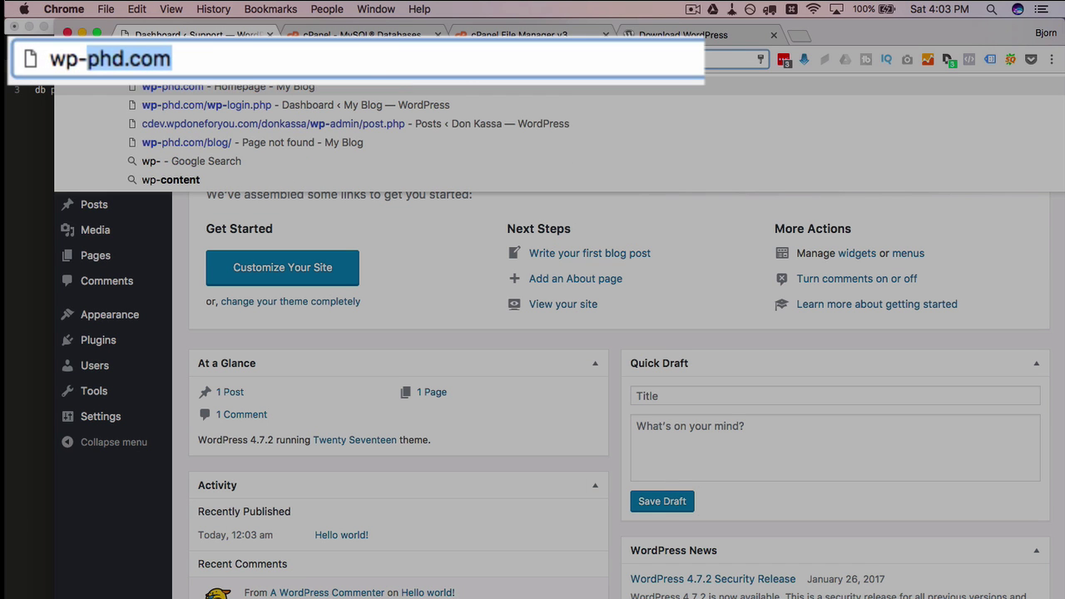
key(Return)
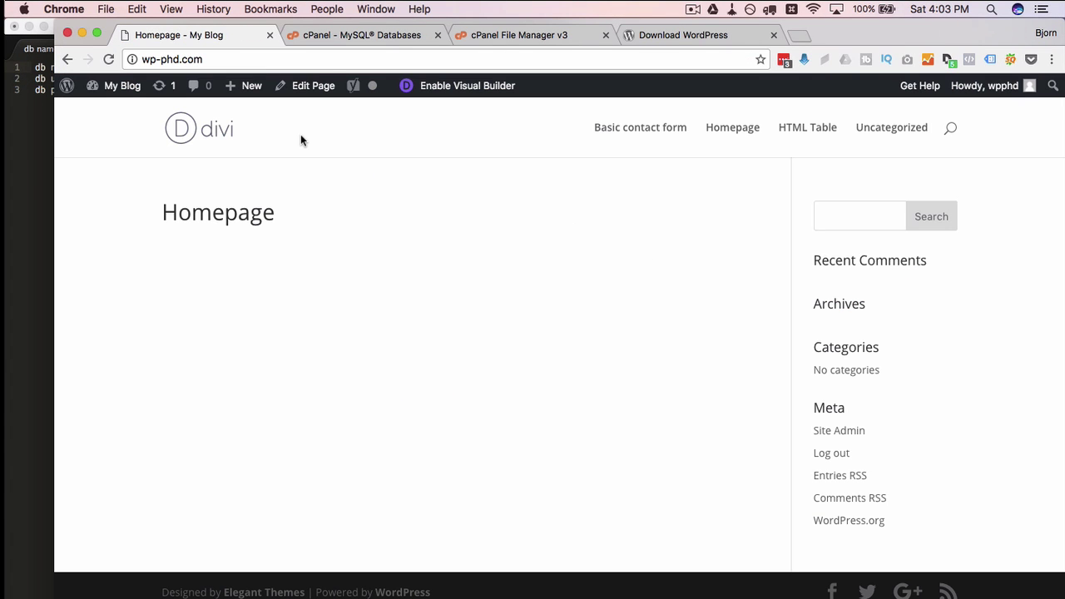
Prefix the address with 'support.' to load support.wp-phd.com
click(148, 58)
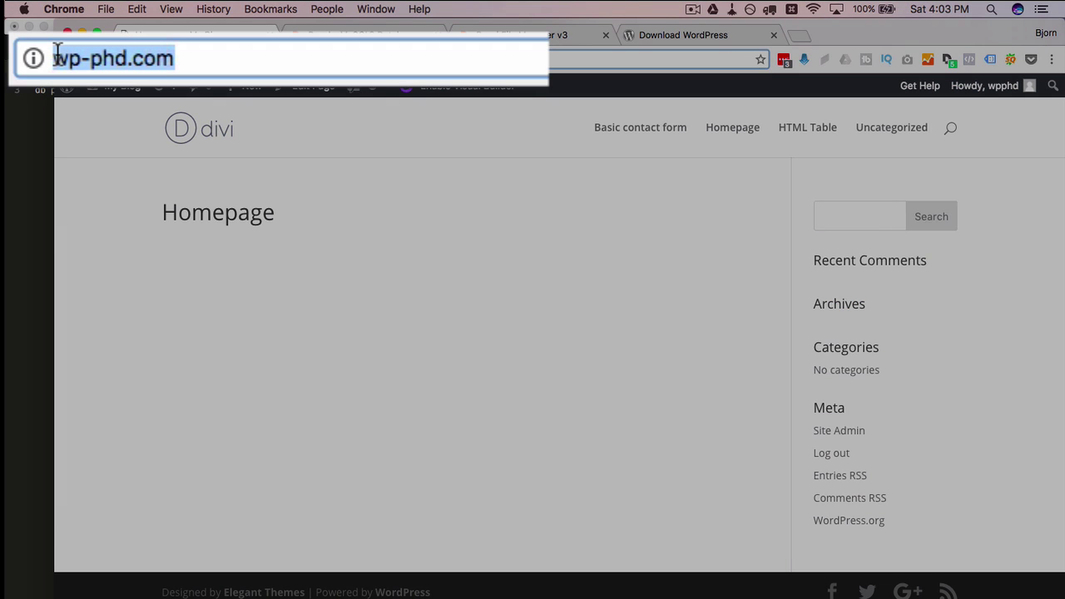
click(55, 56)
text(support.)
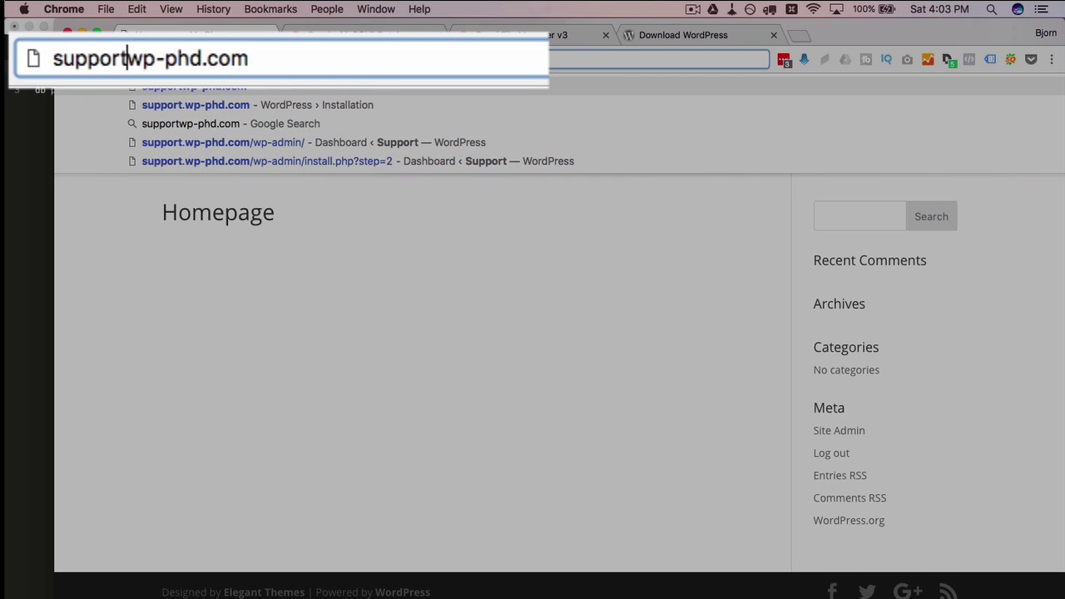
key(Return)
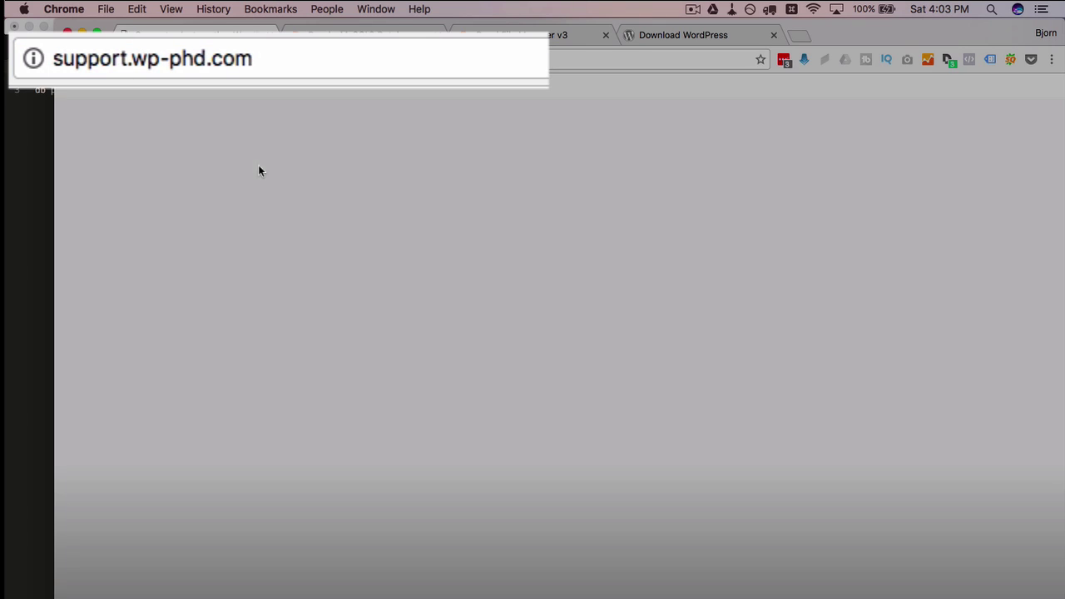